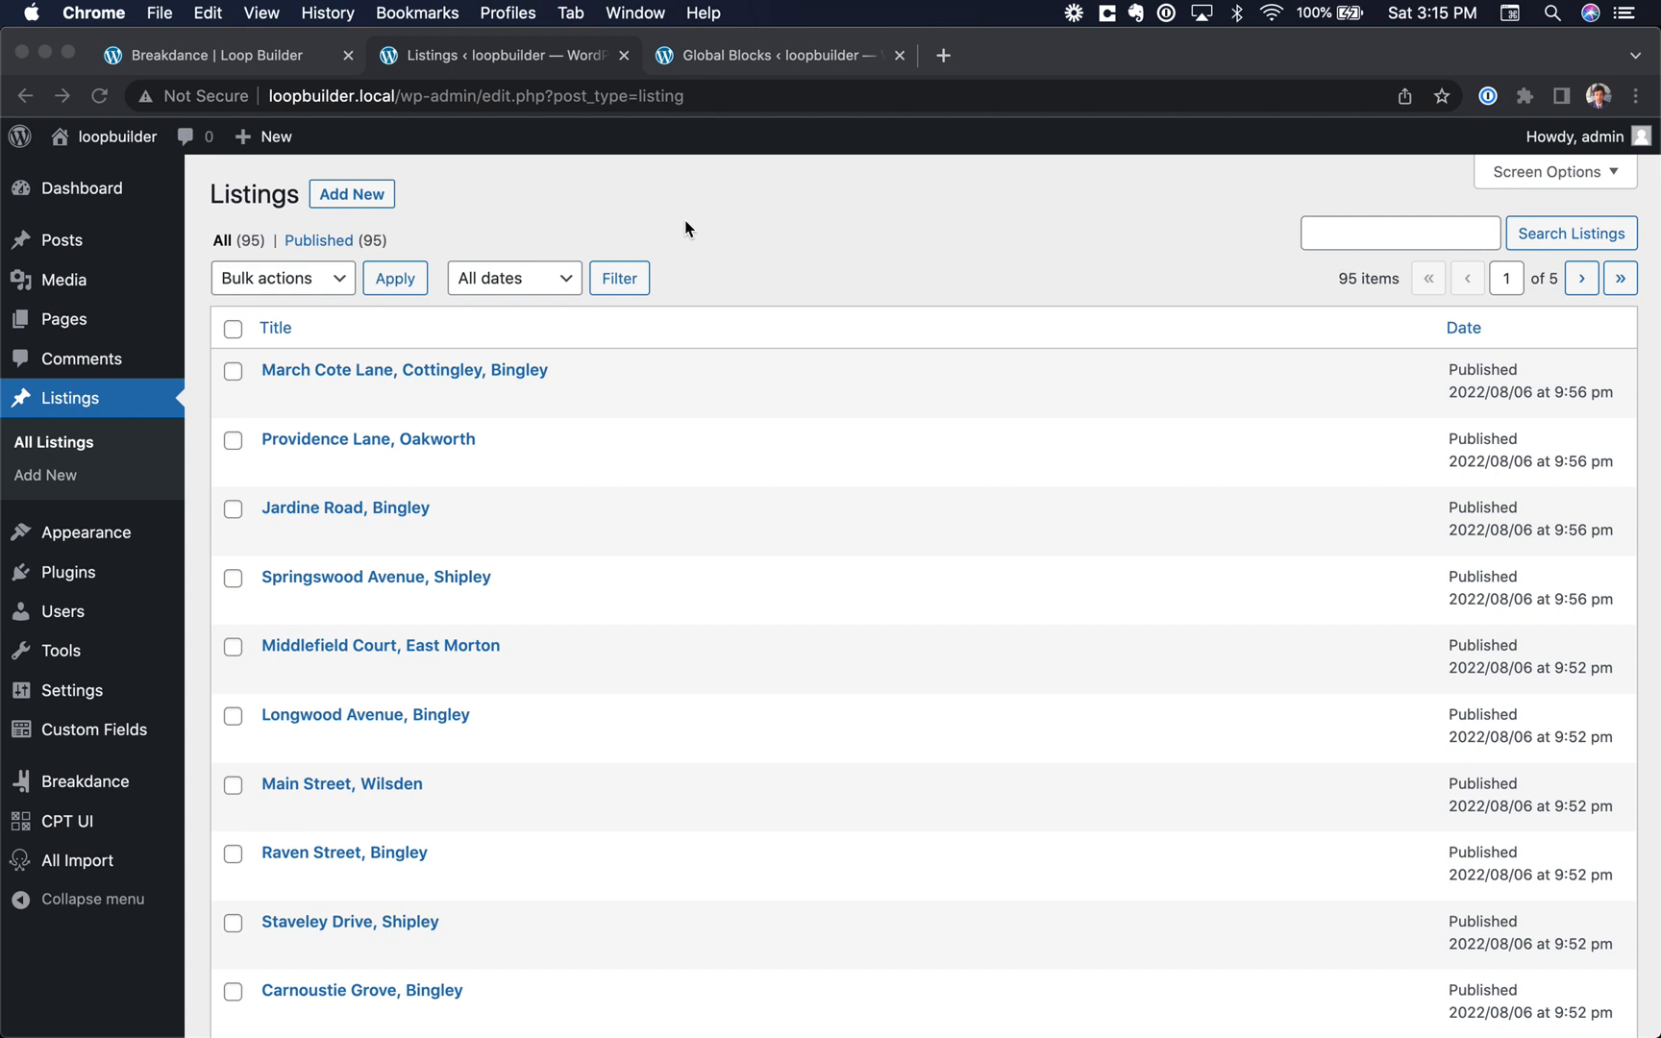
Step: Create a global block titled Property Listing and open it for editing in Breakdance
left_click(686, 228)
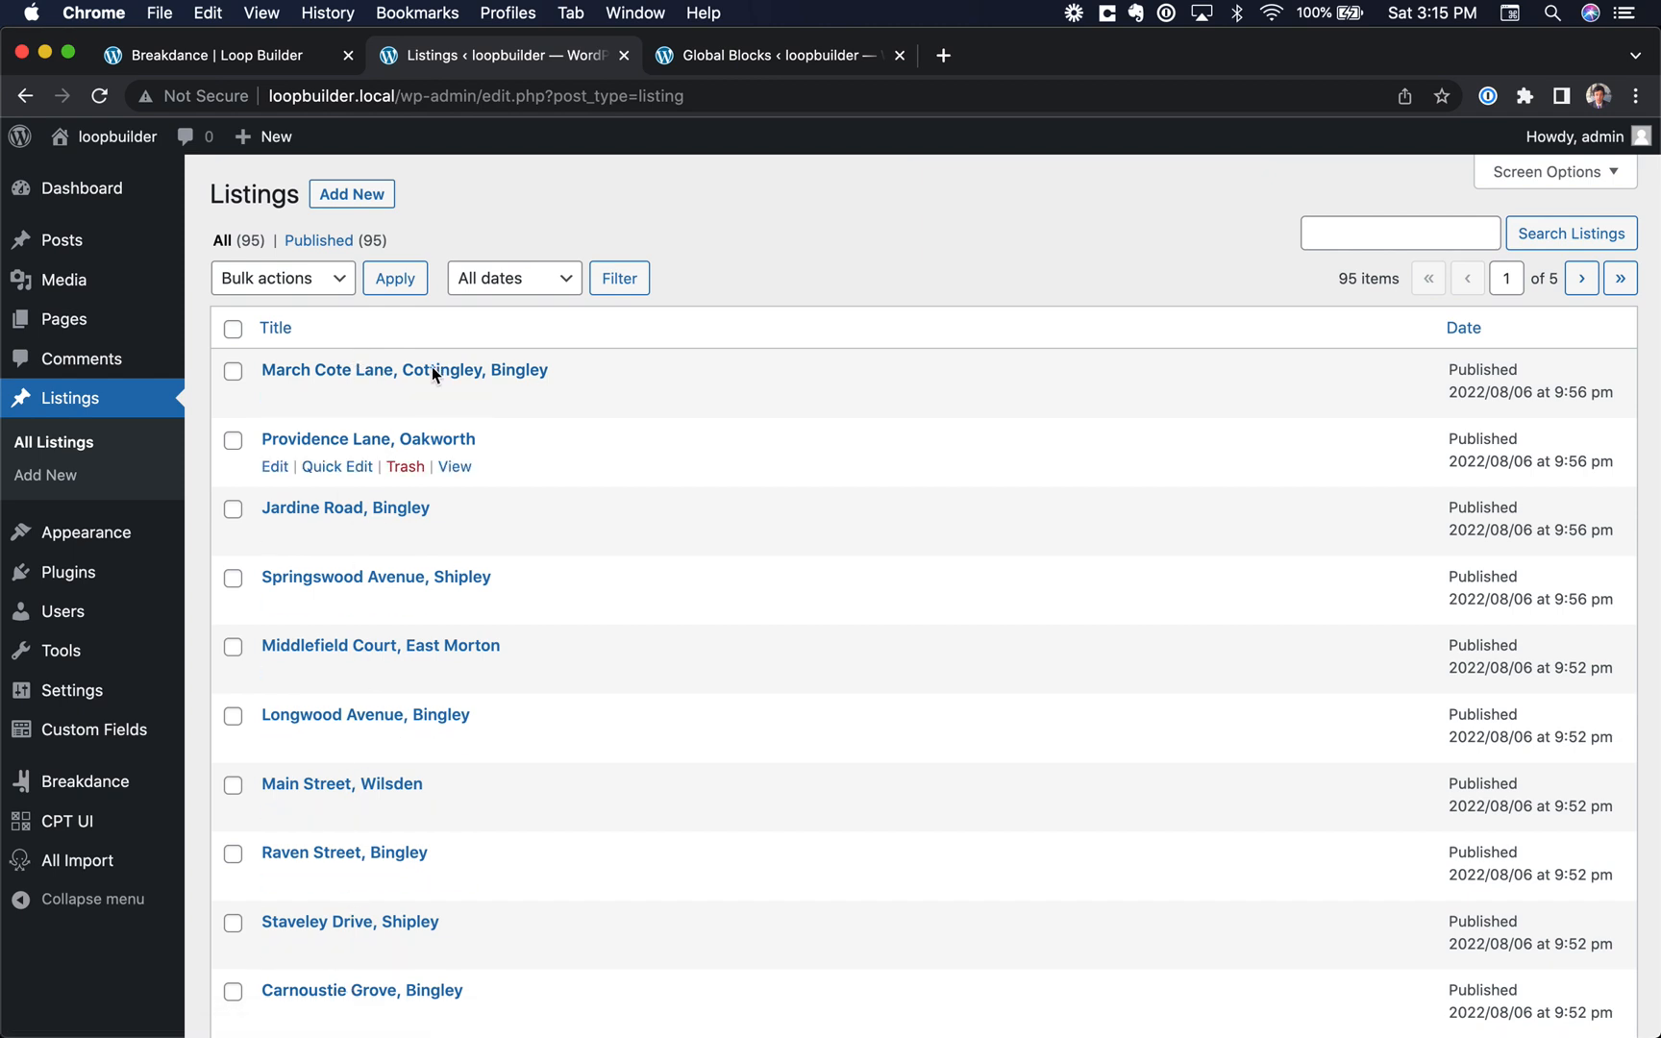
left_click(750, 60)
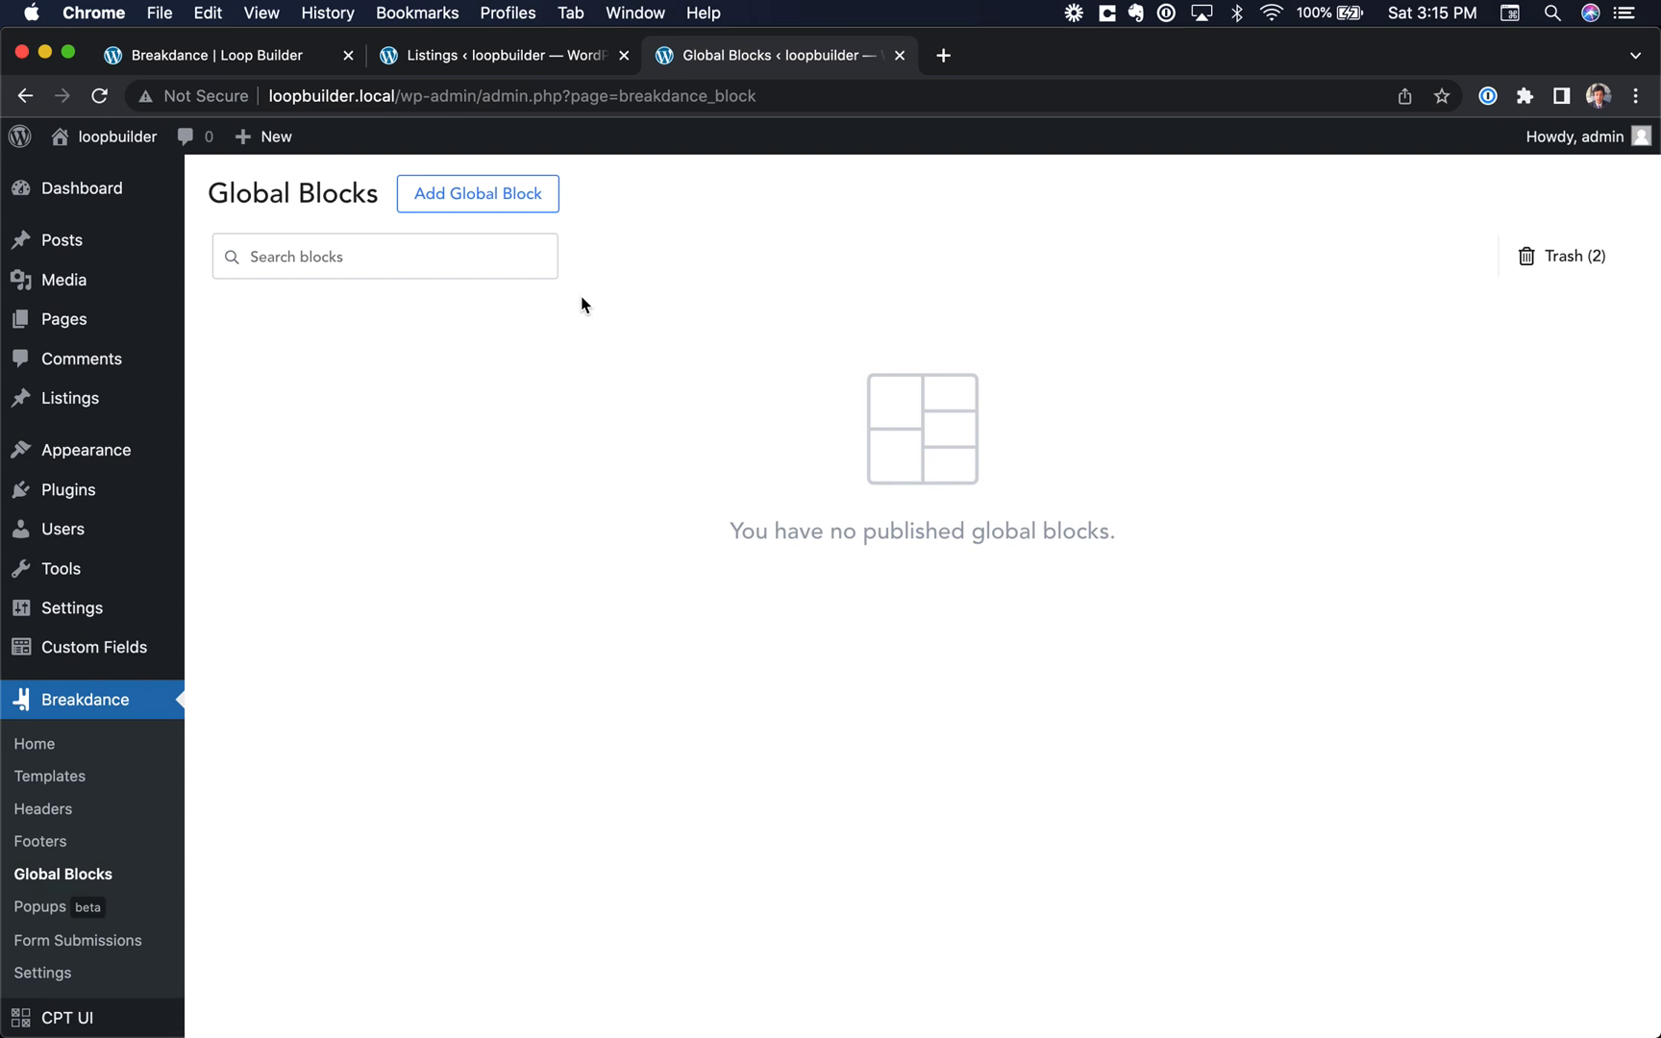
left_click(510, 204)
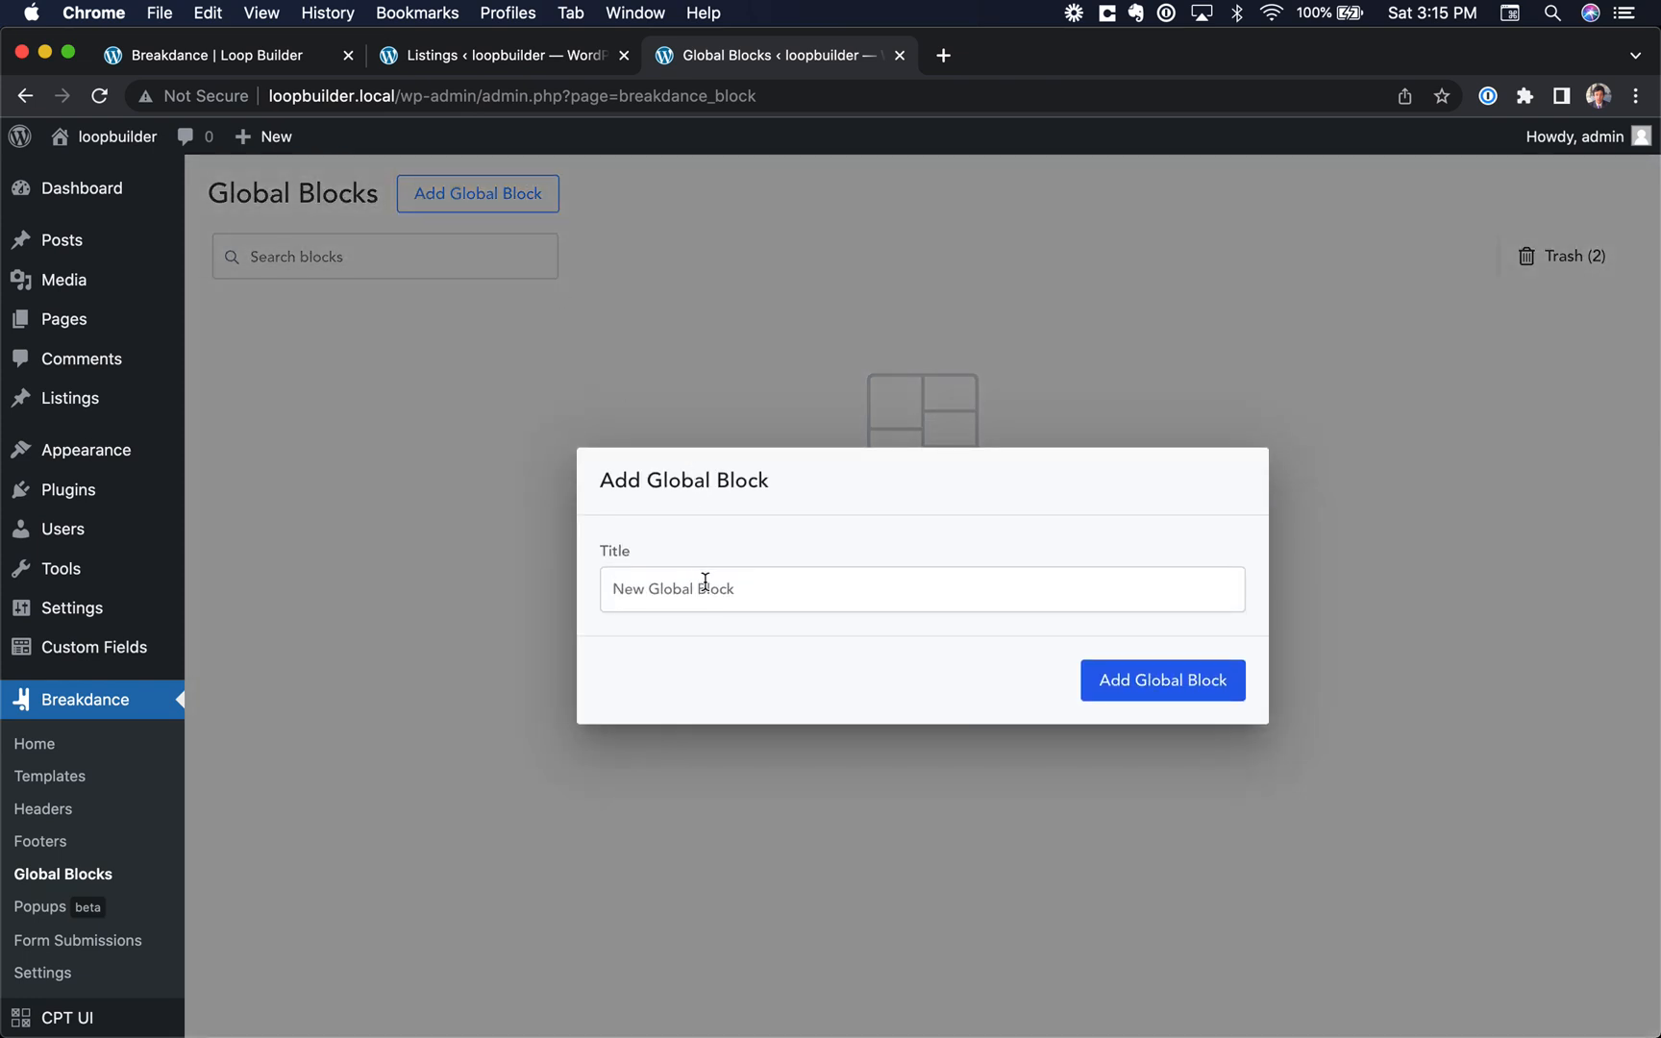
type("Property List")
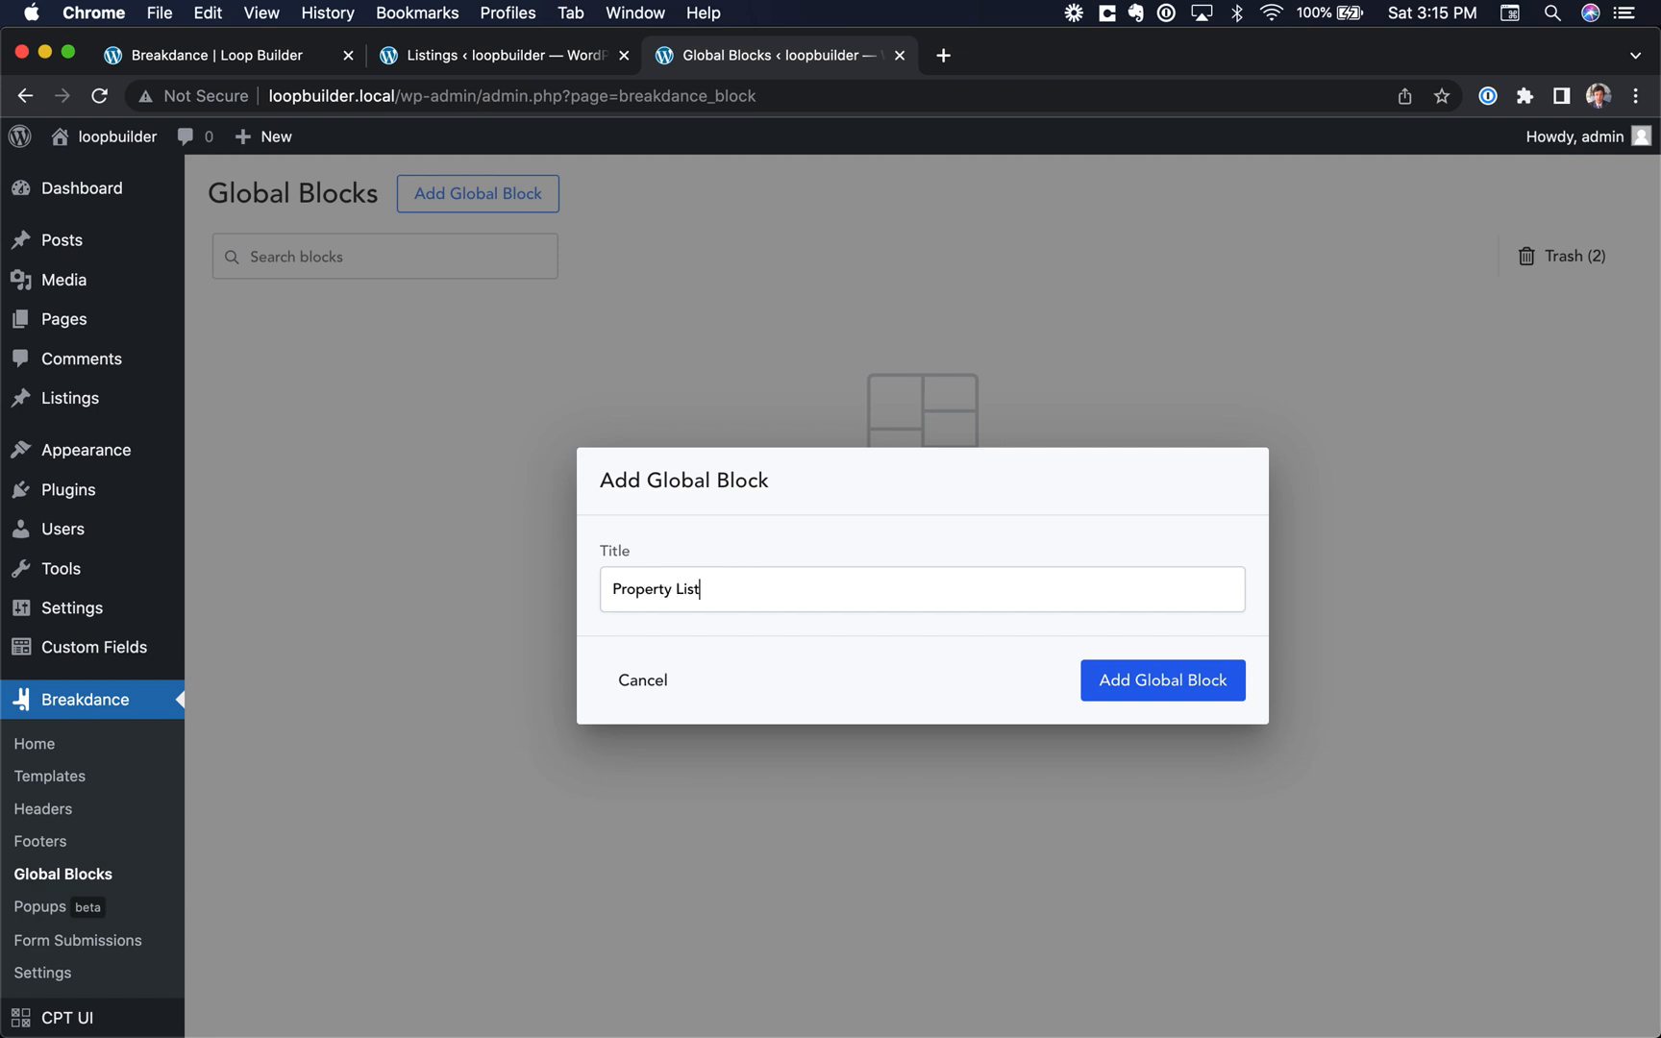
left_click(1117, 679)
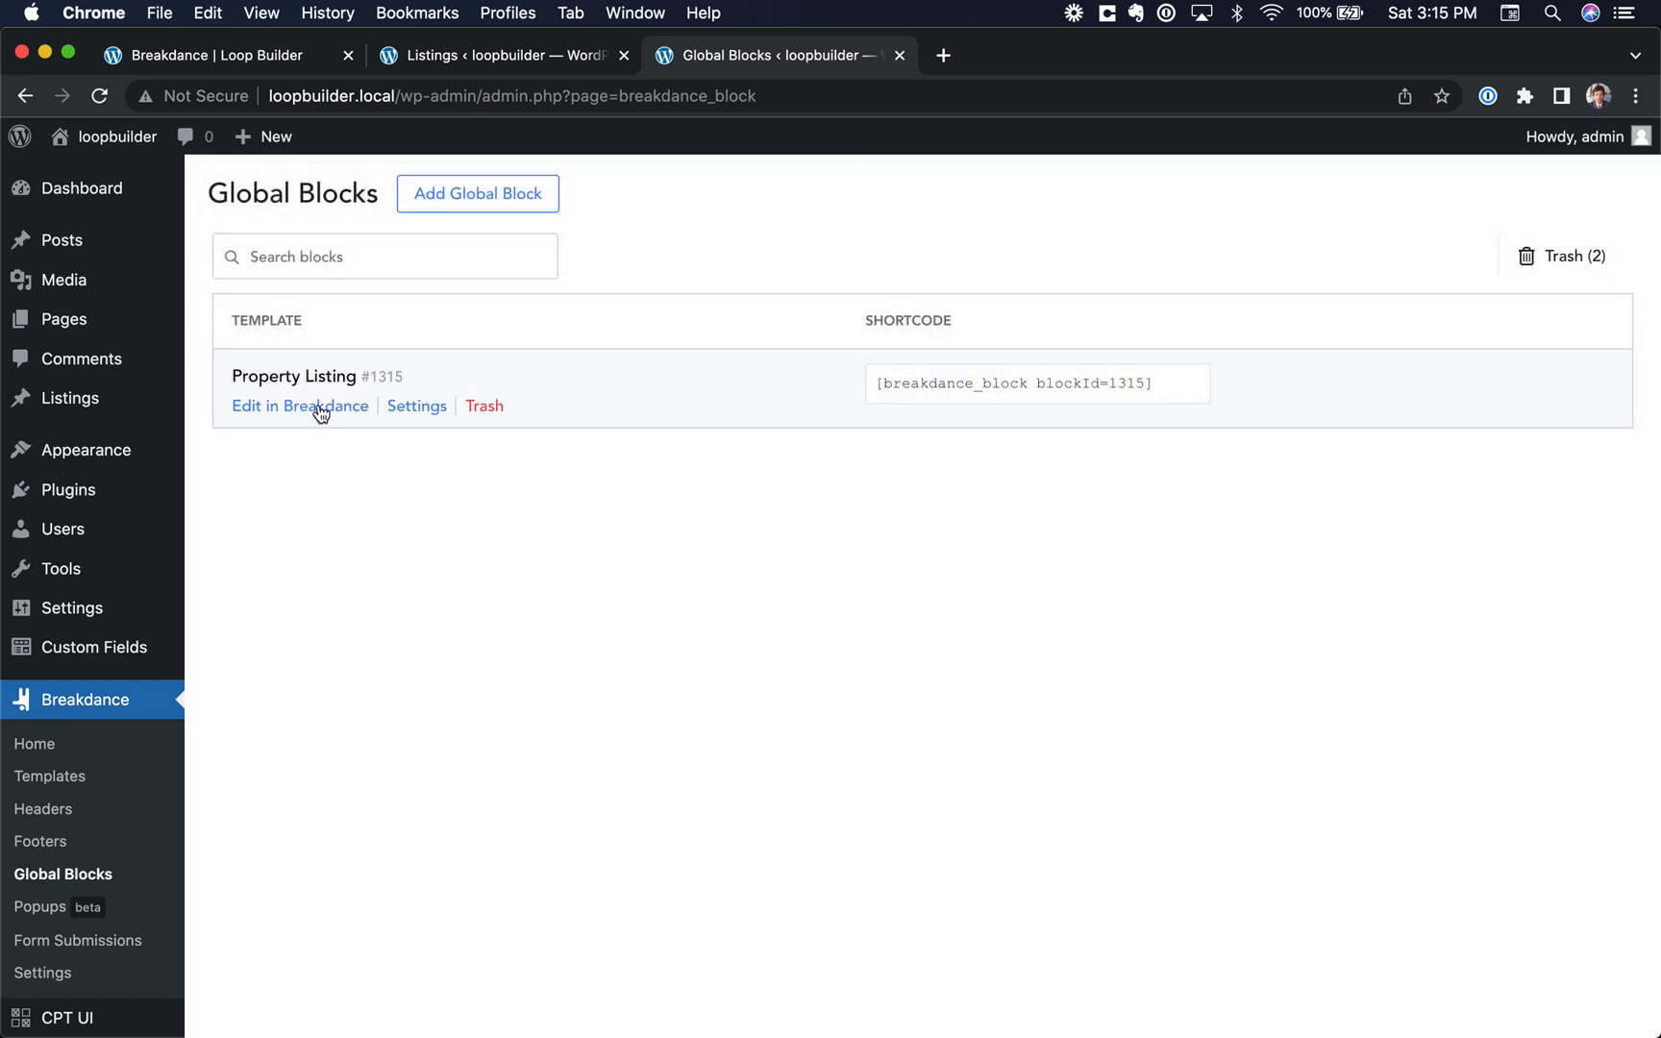
left_click(312, 411)
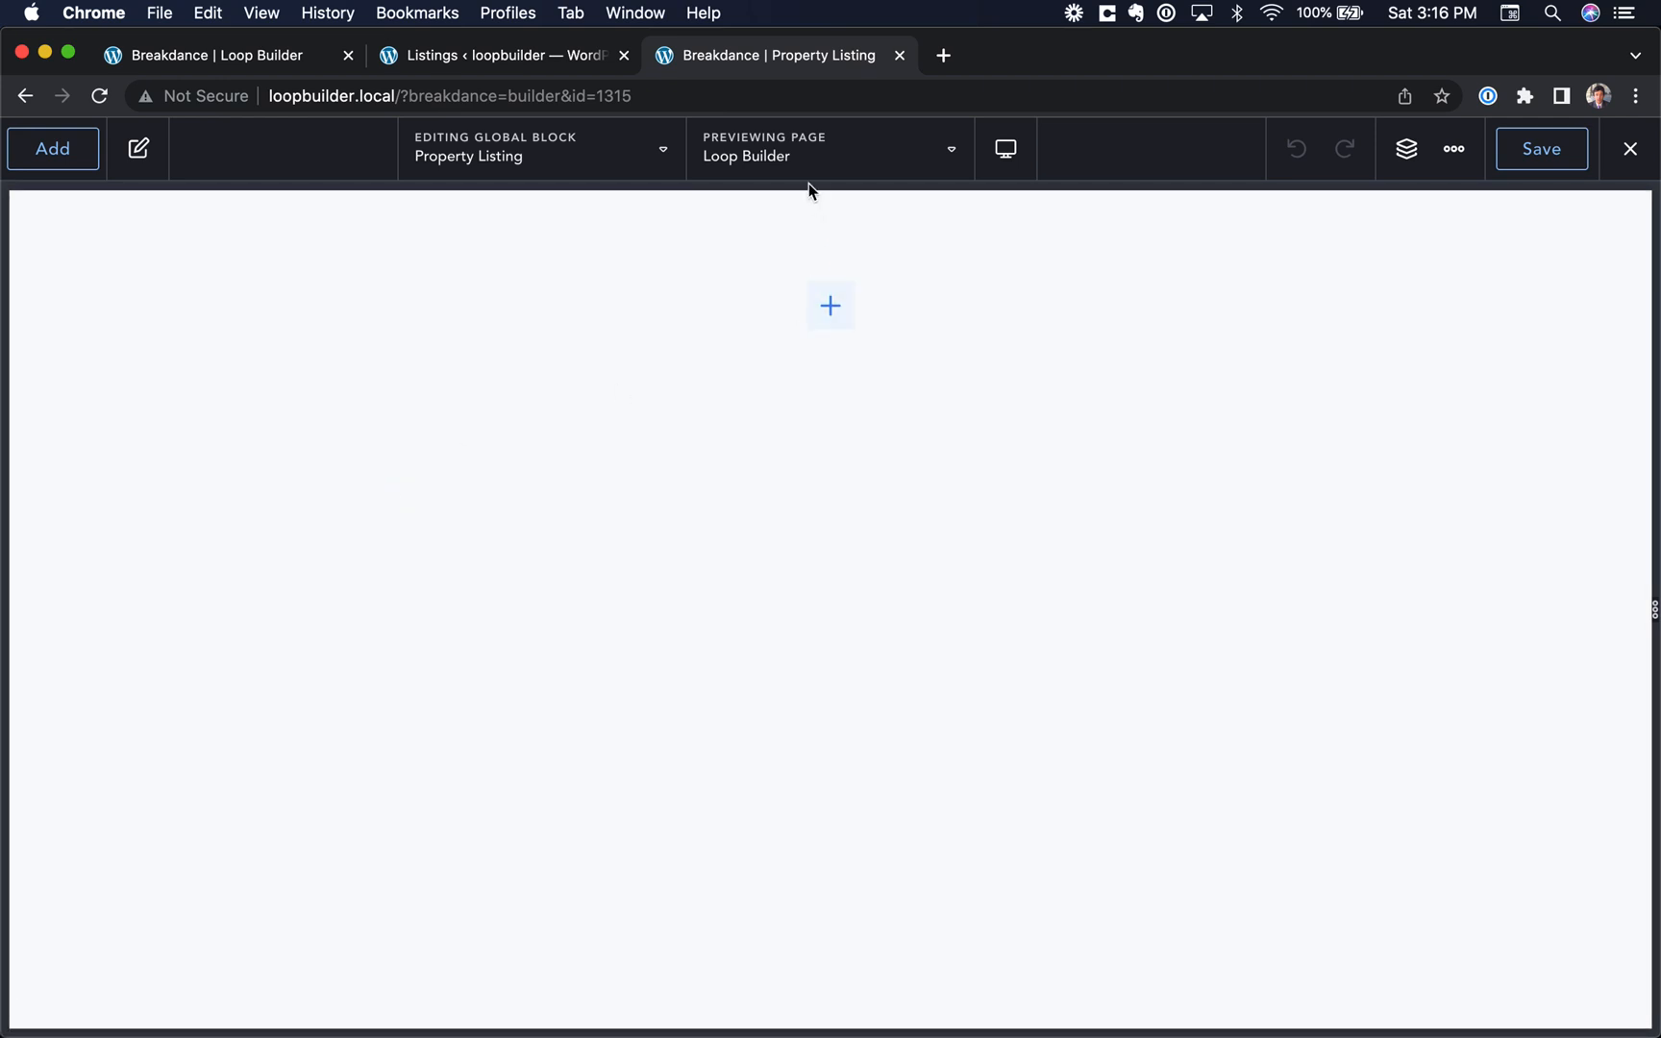
Step: Look through the pages and attachments available for previewing the block, and check the site's listings
left_click(851, 157)
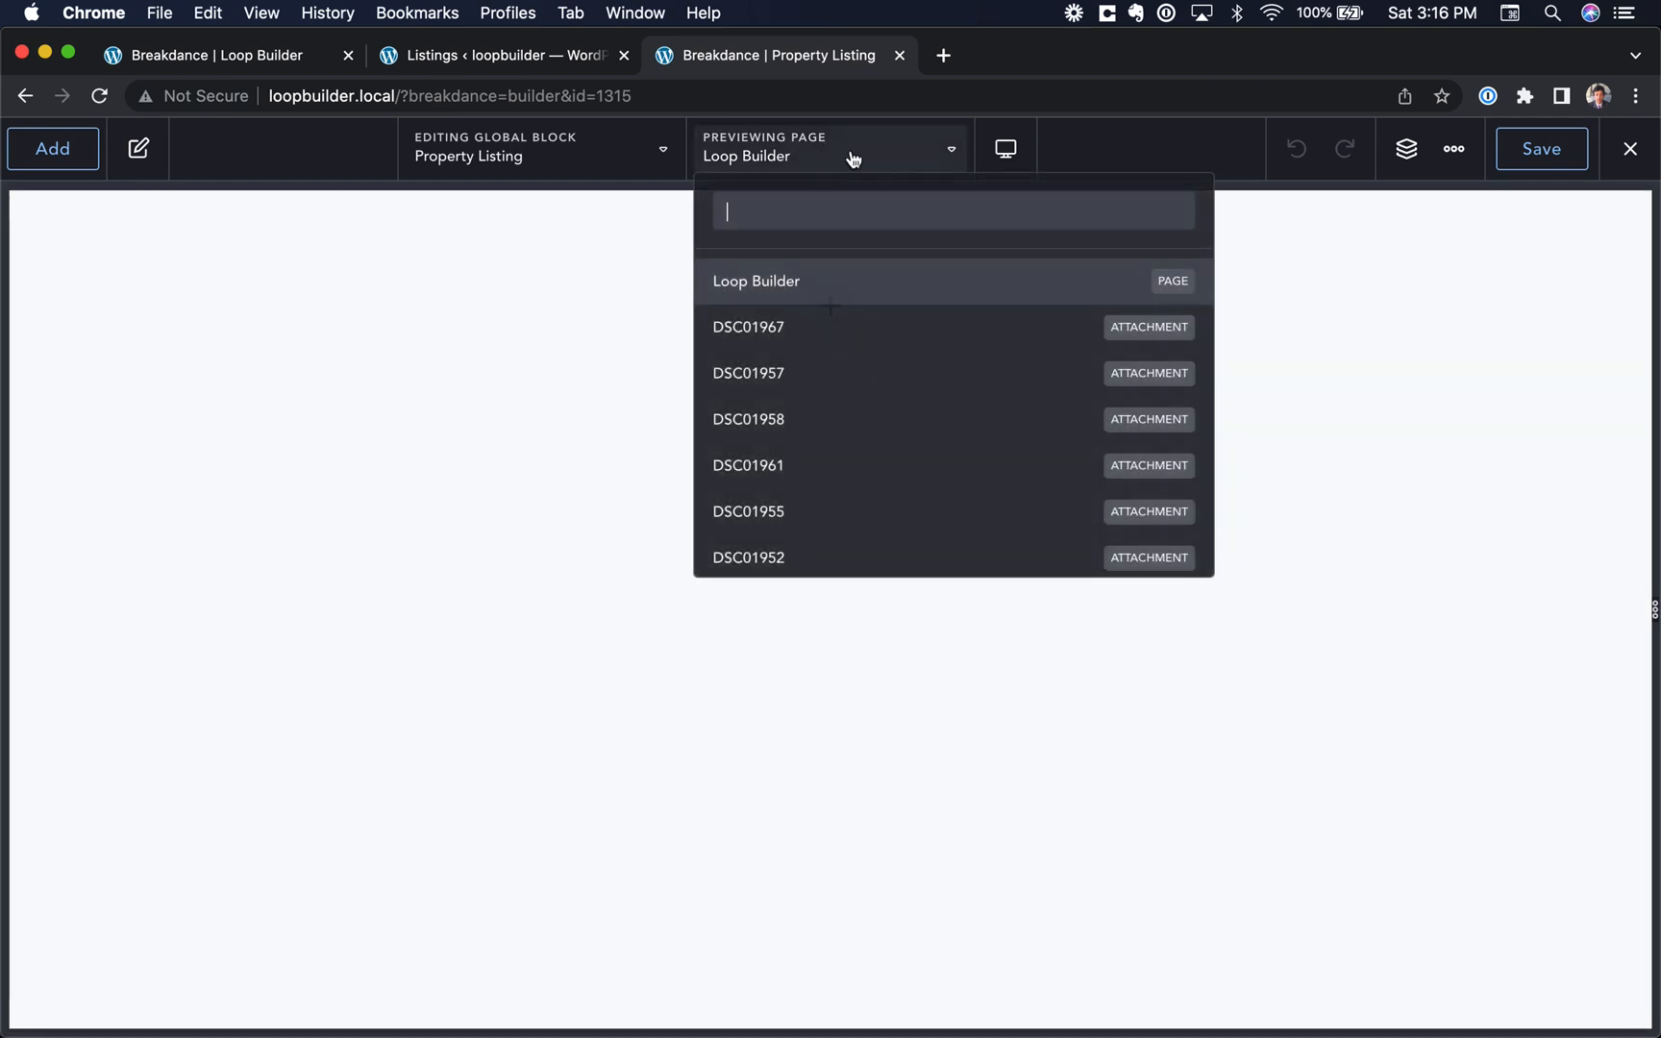
scroll(846, 512, "down", 6)
scroll(846, 512, "up", 6)
scroll(850, 514, "down", 4)
scroll(850, 514, "down", 2)
scroll(849, 512, "up", 8)
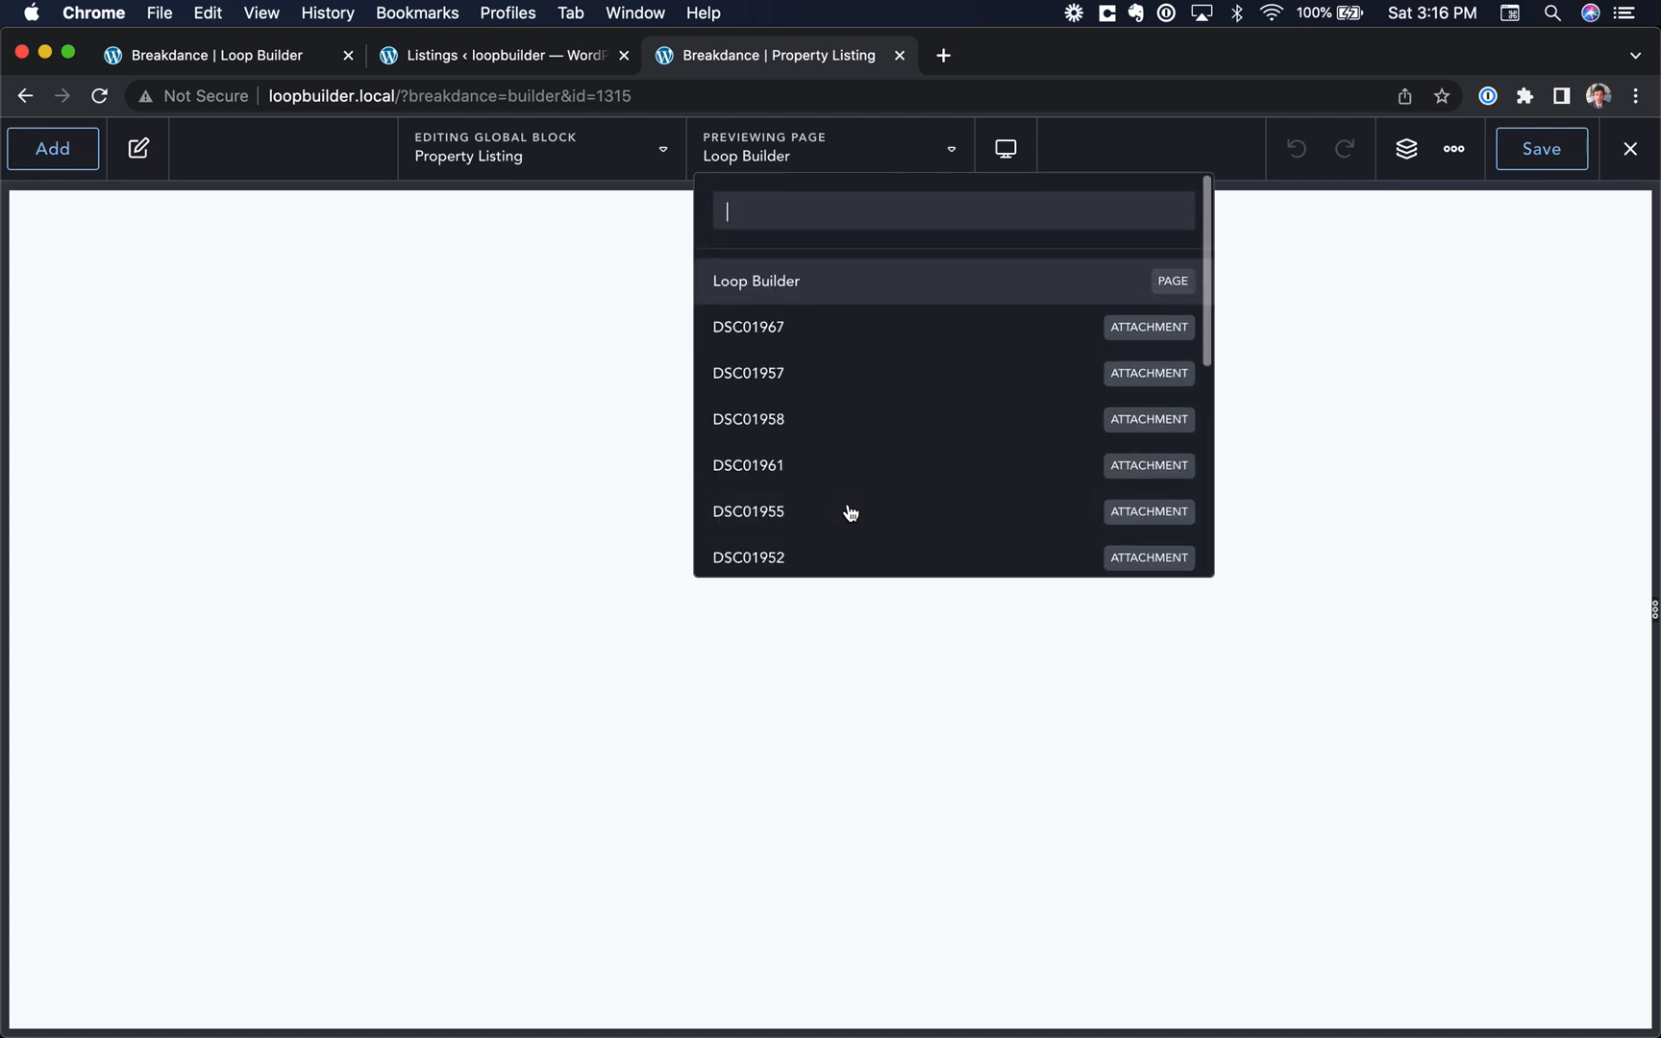
left_click(810, 168)
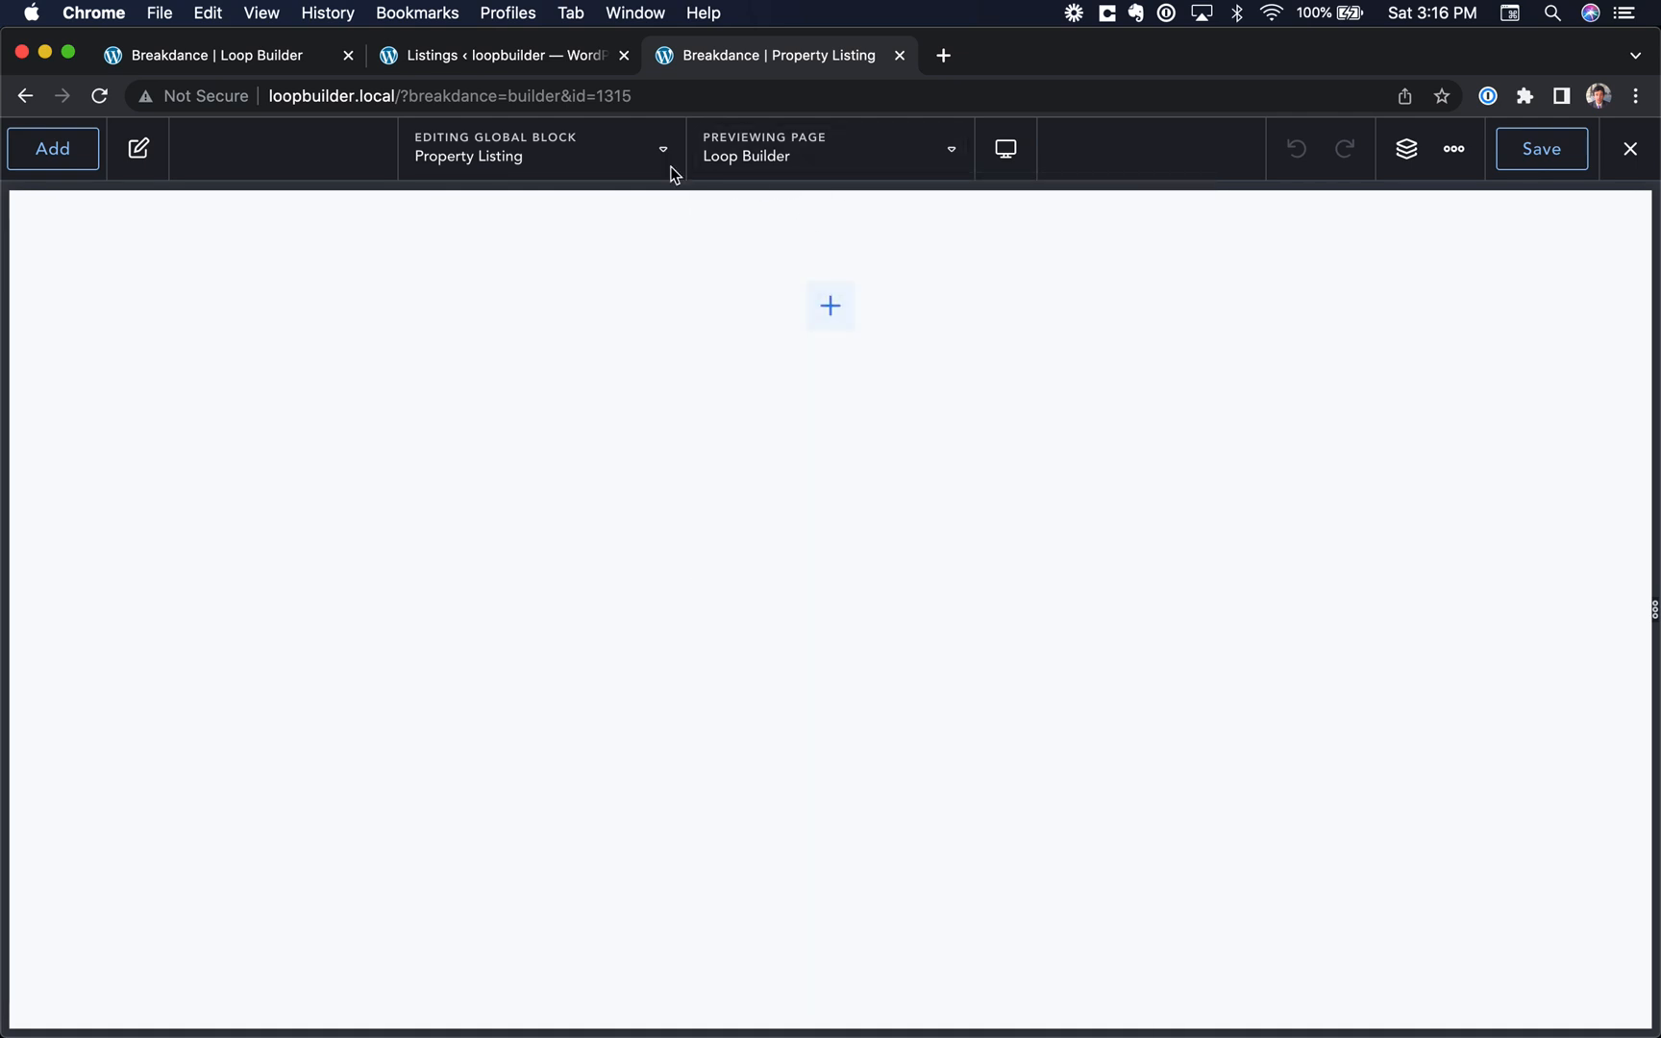
left_click(510, 55)
left_click(719, 57)
Step: Add a heading to the block and fill its text with the Post Title dynamic data
left_click(52, 150)
type("head")
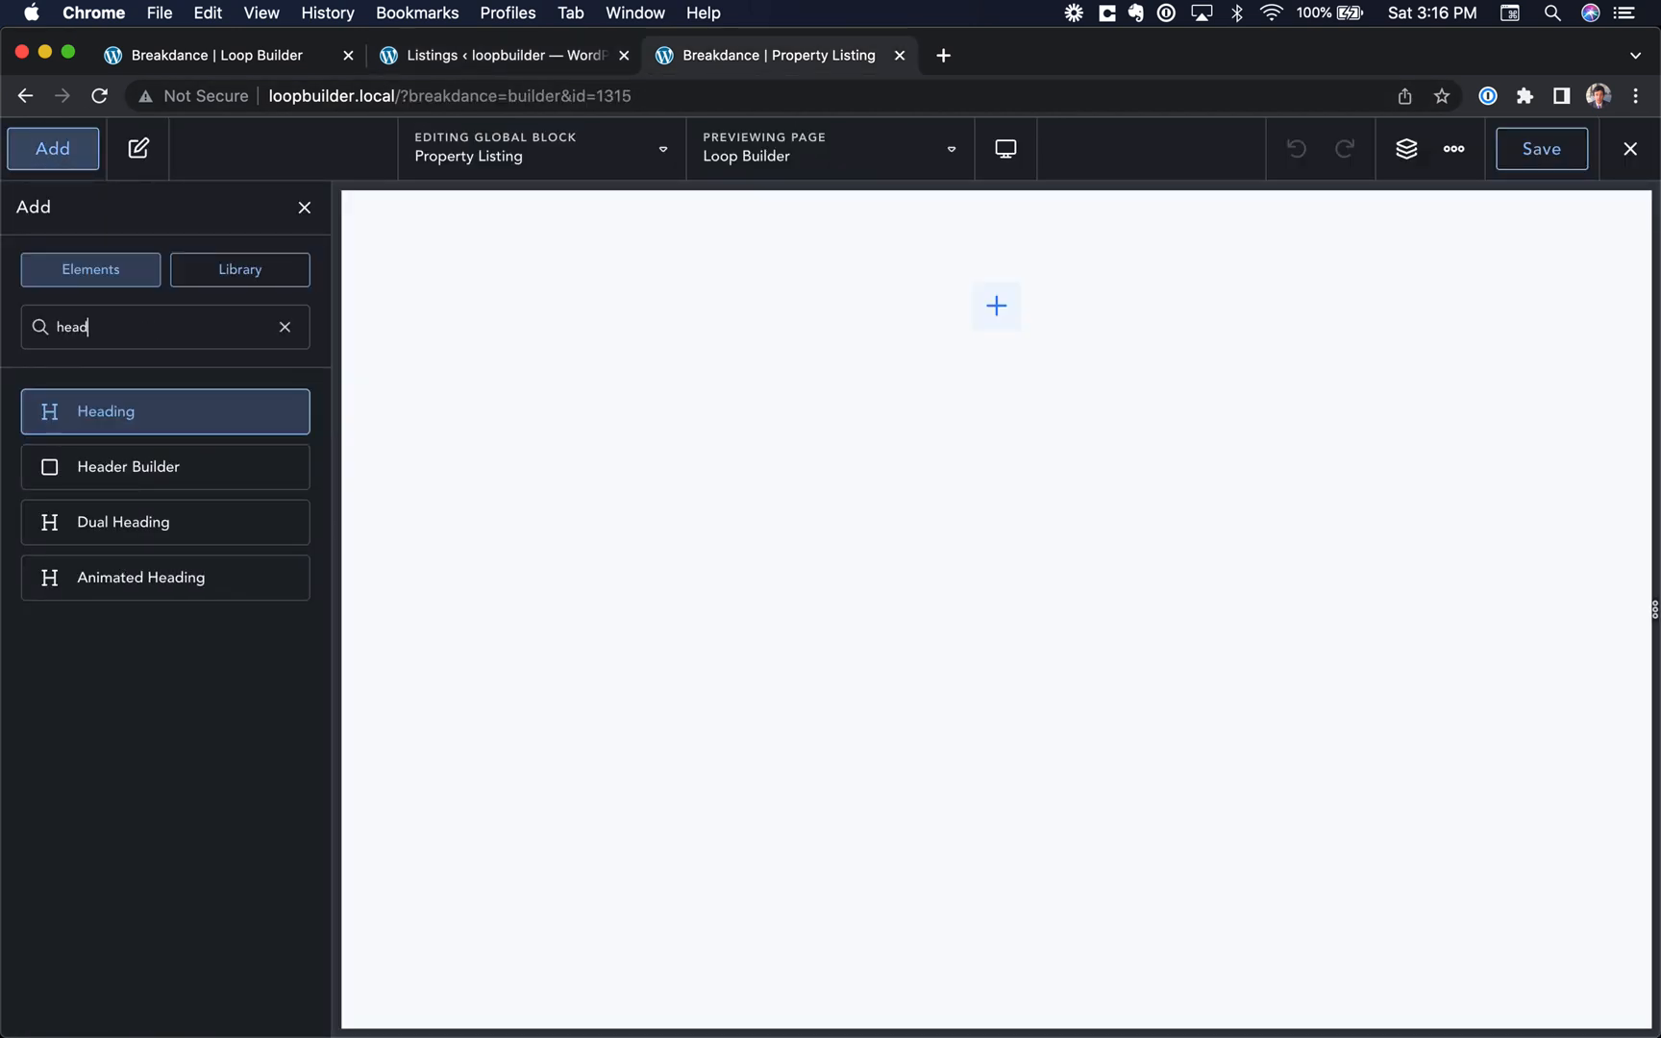
key("Return")
left_click(62, 357)
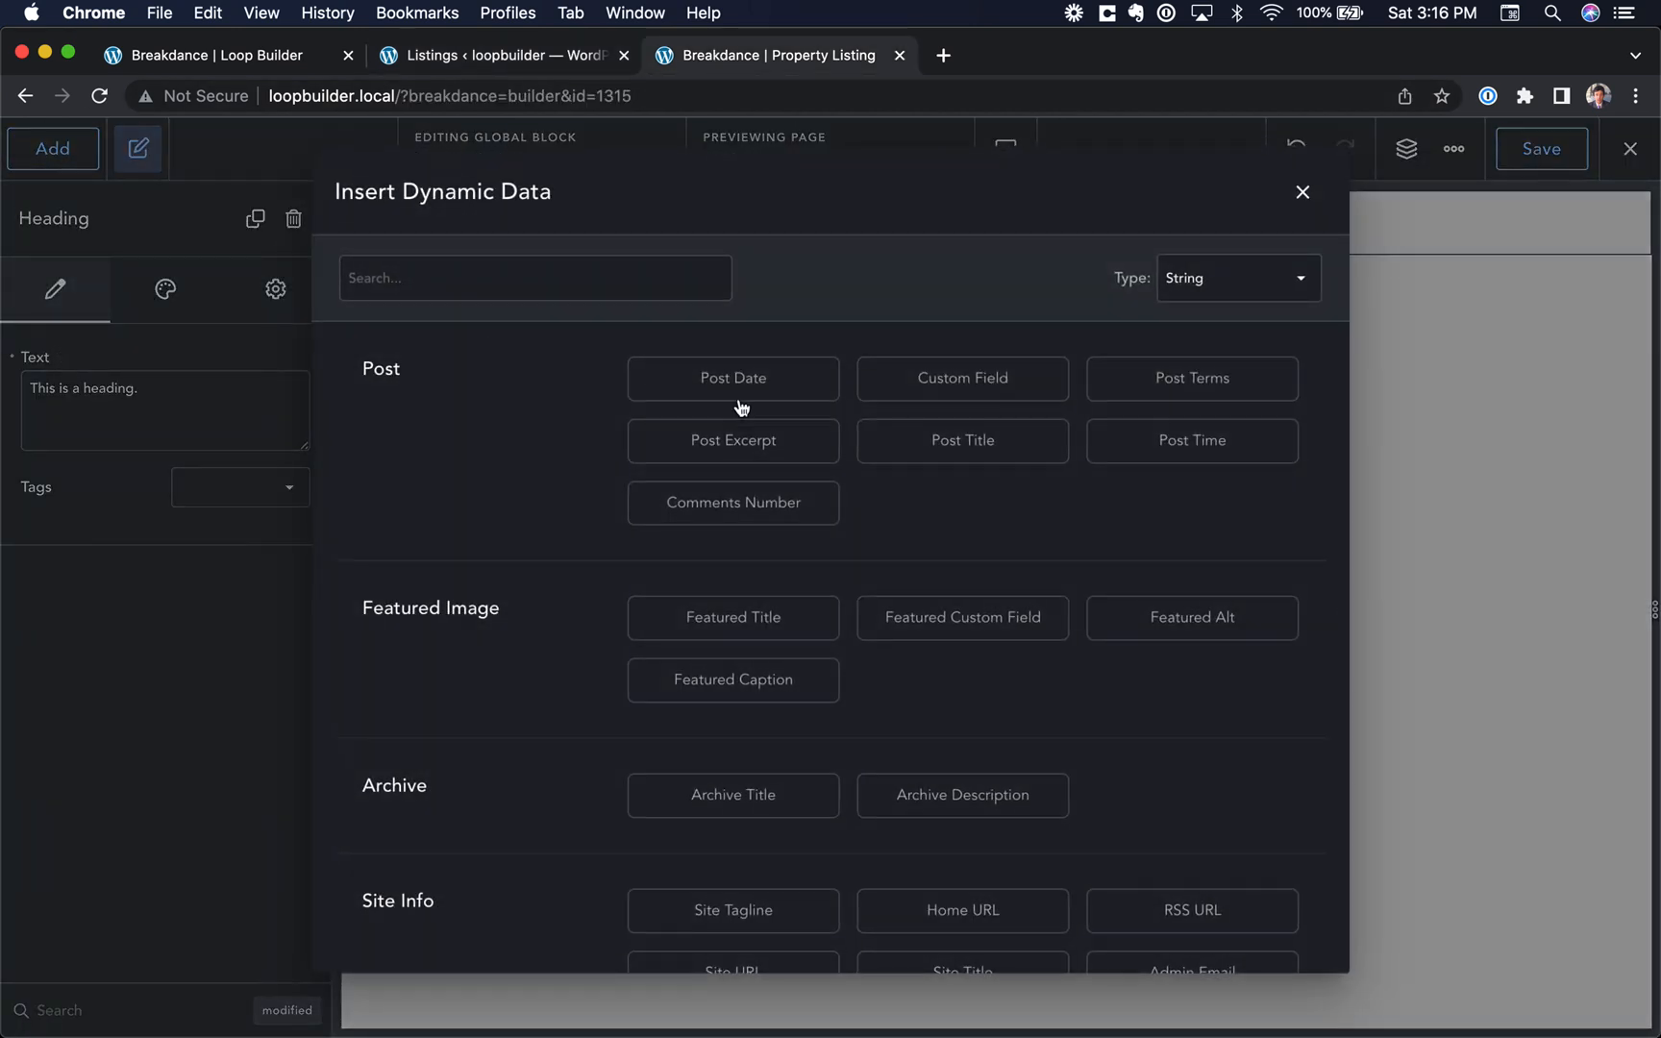
left_click(1007, 454)
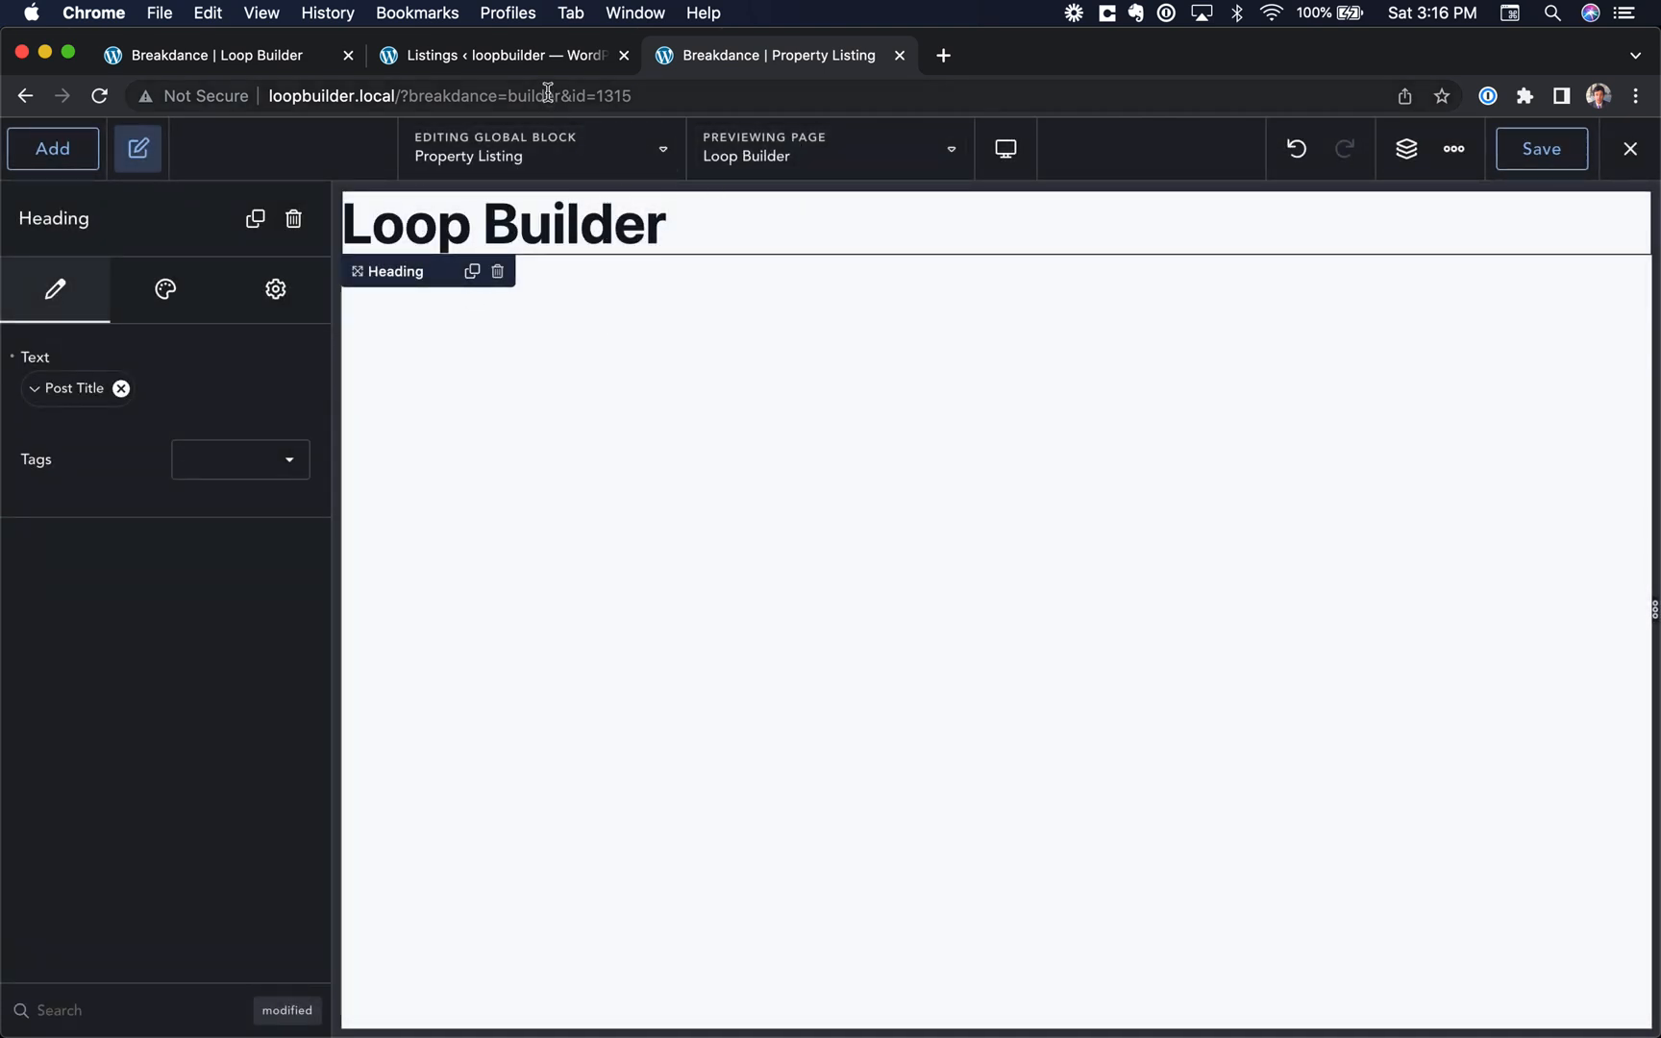
Step: Search the preview items for "bingley" and preview the block with the March Cote Lane, Cottingley, Bingley listing
left_click(535, 65)
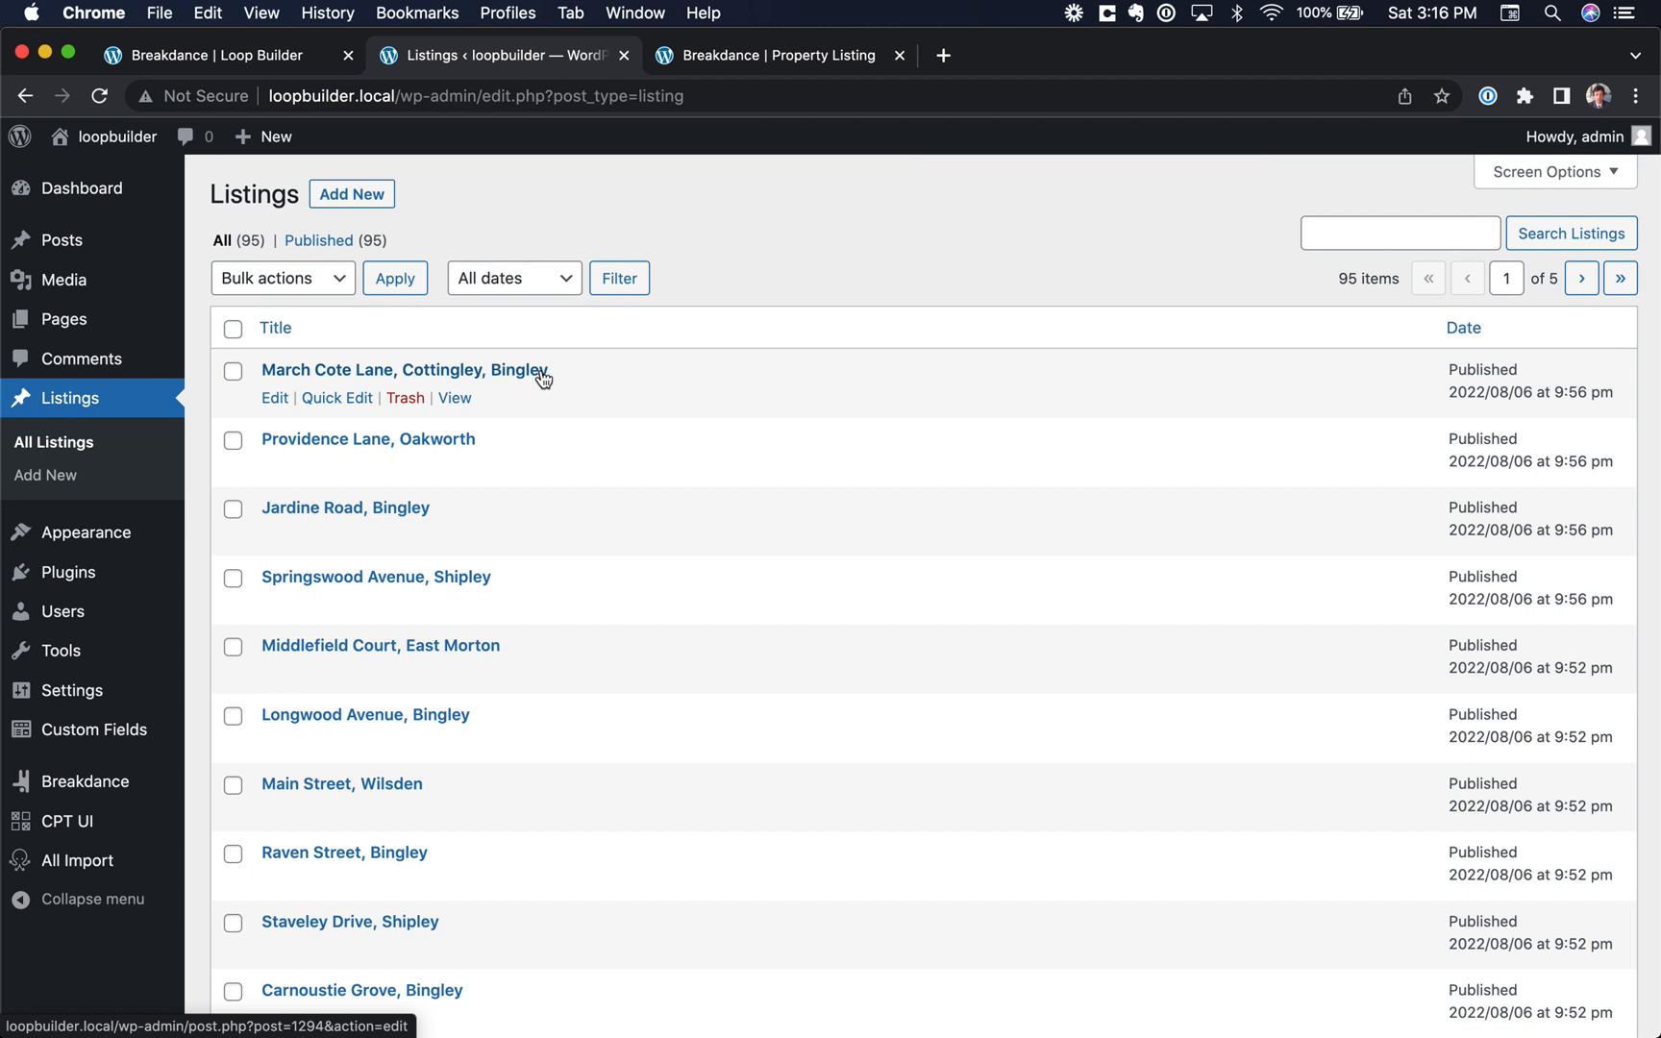
left_click(812, 43)
left_click(863, 145)
type("bingley")
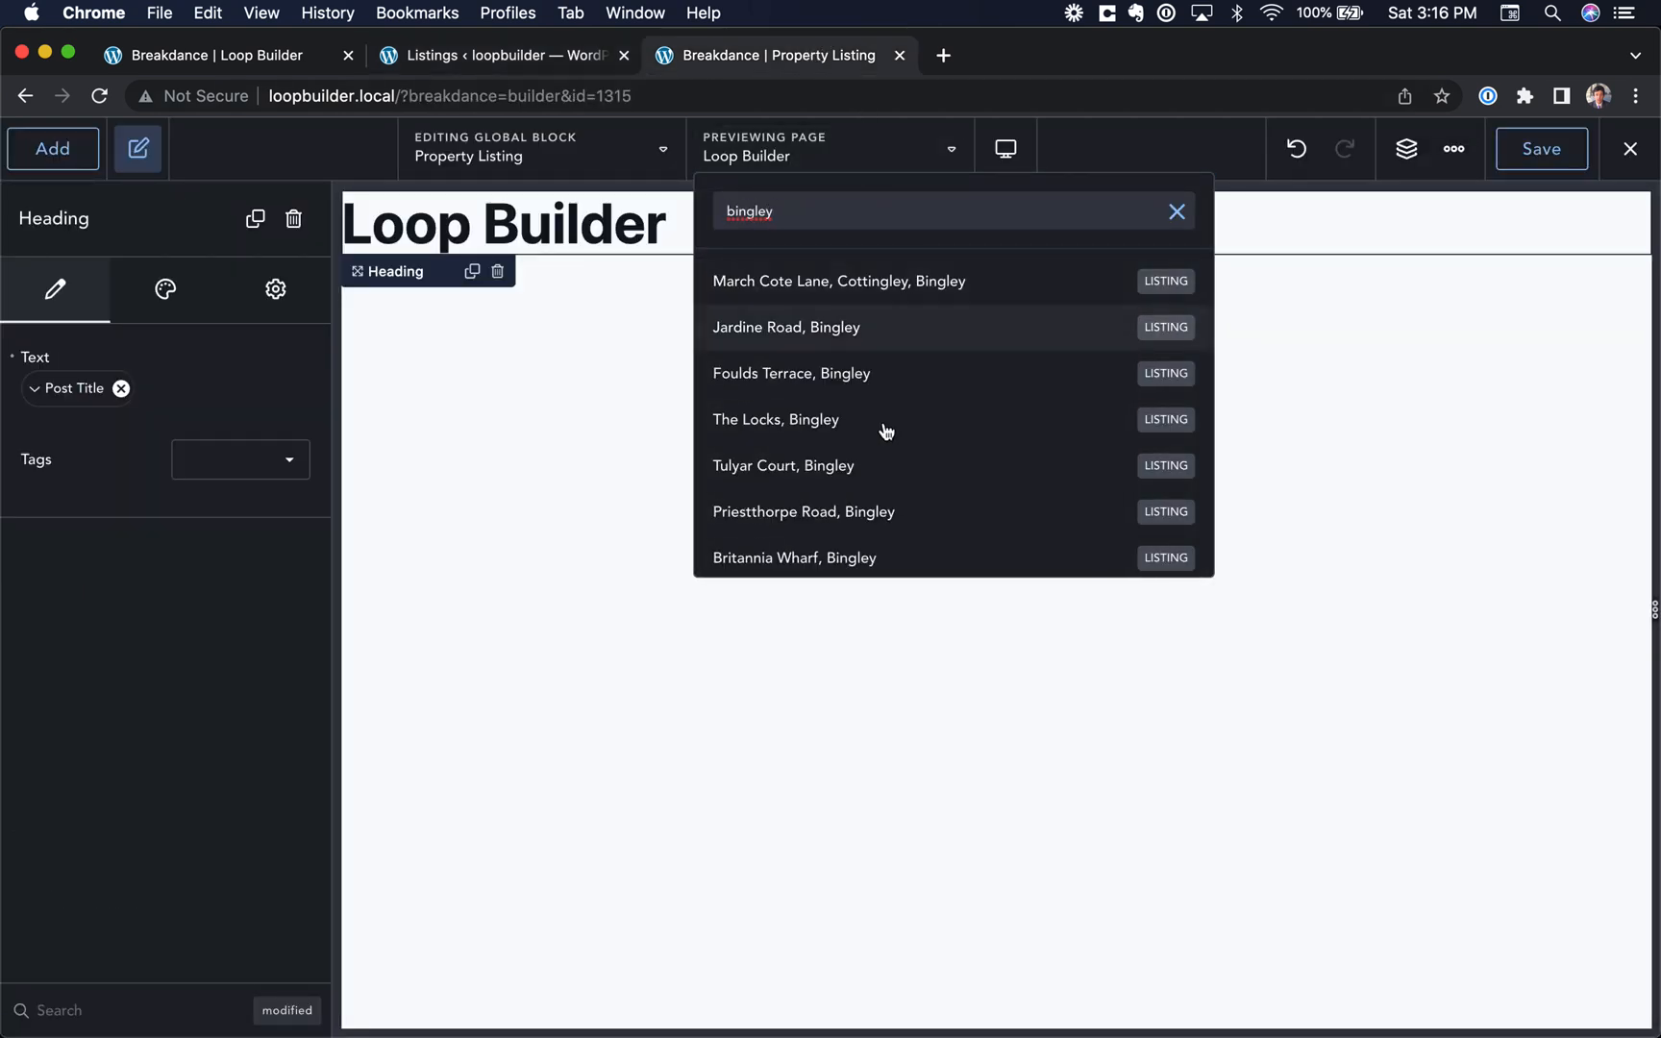
scroll(885, 430, "down", 10)
scroll(885, 431, "up", 6)
scroll(886, 431, "up", 5)
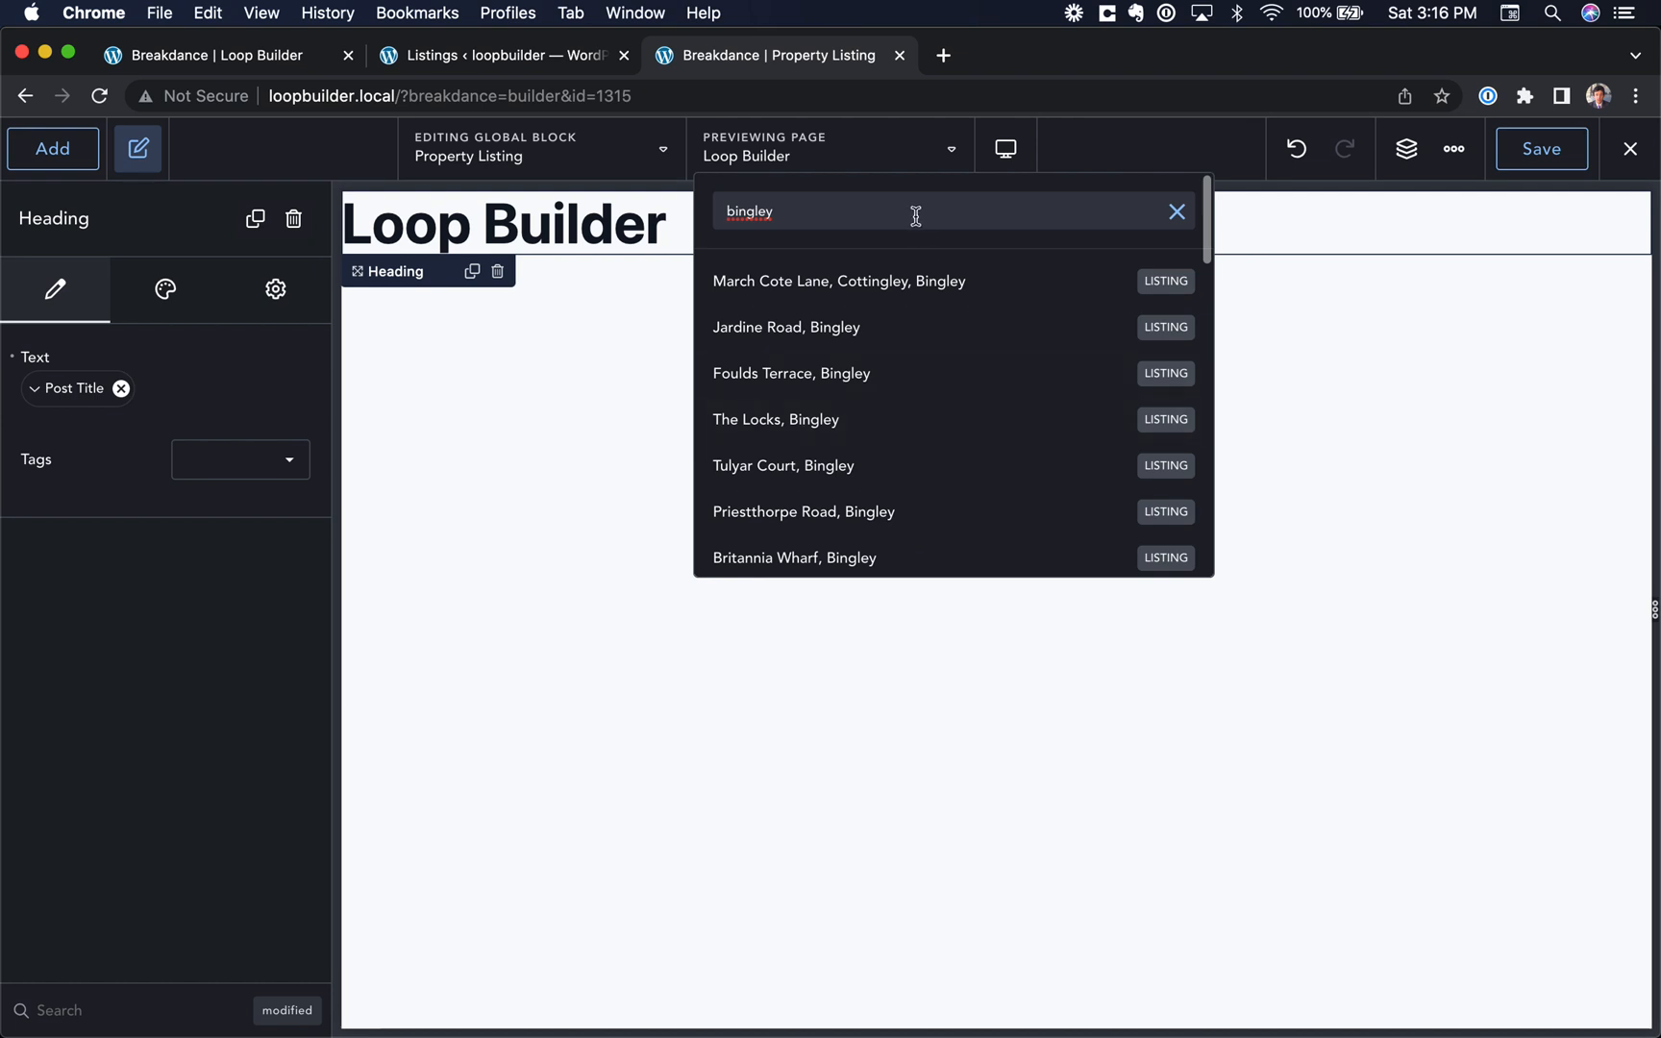
left_click(875, 295)
Step: Preview the block with The Locks and Priestthorpe Road listings, and finally with Old Main Street, Bingley
left_click(860, 159)
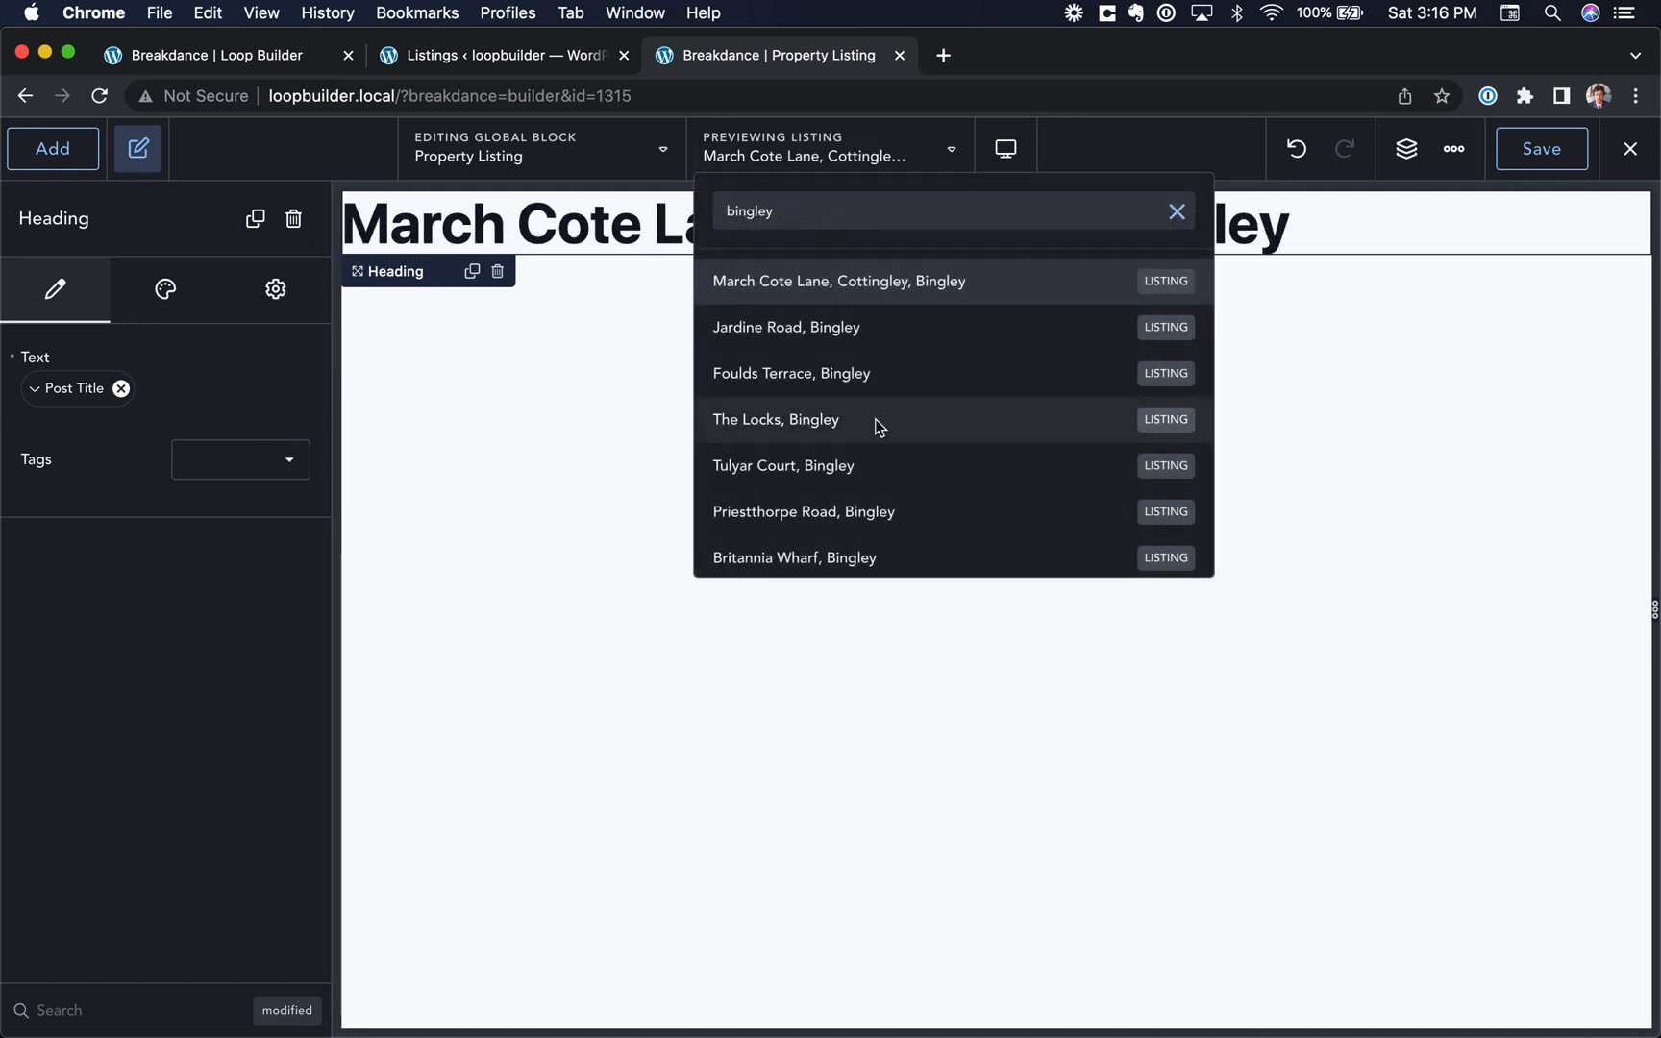
left_click(875, 423)
left_click(877, 158)
left_click(865, 509)
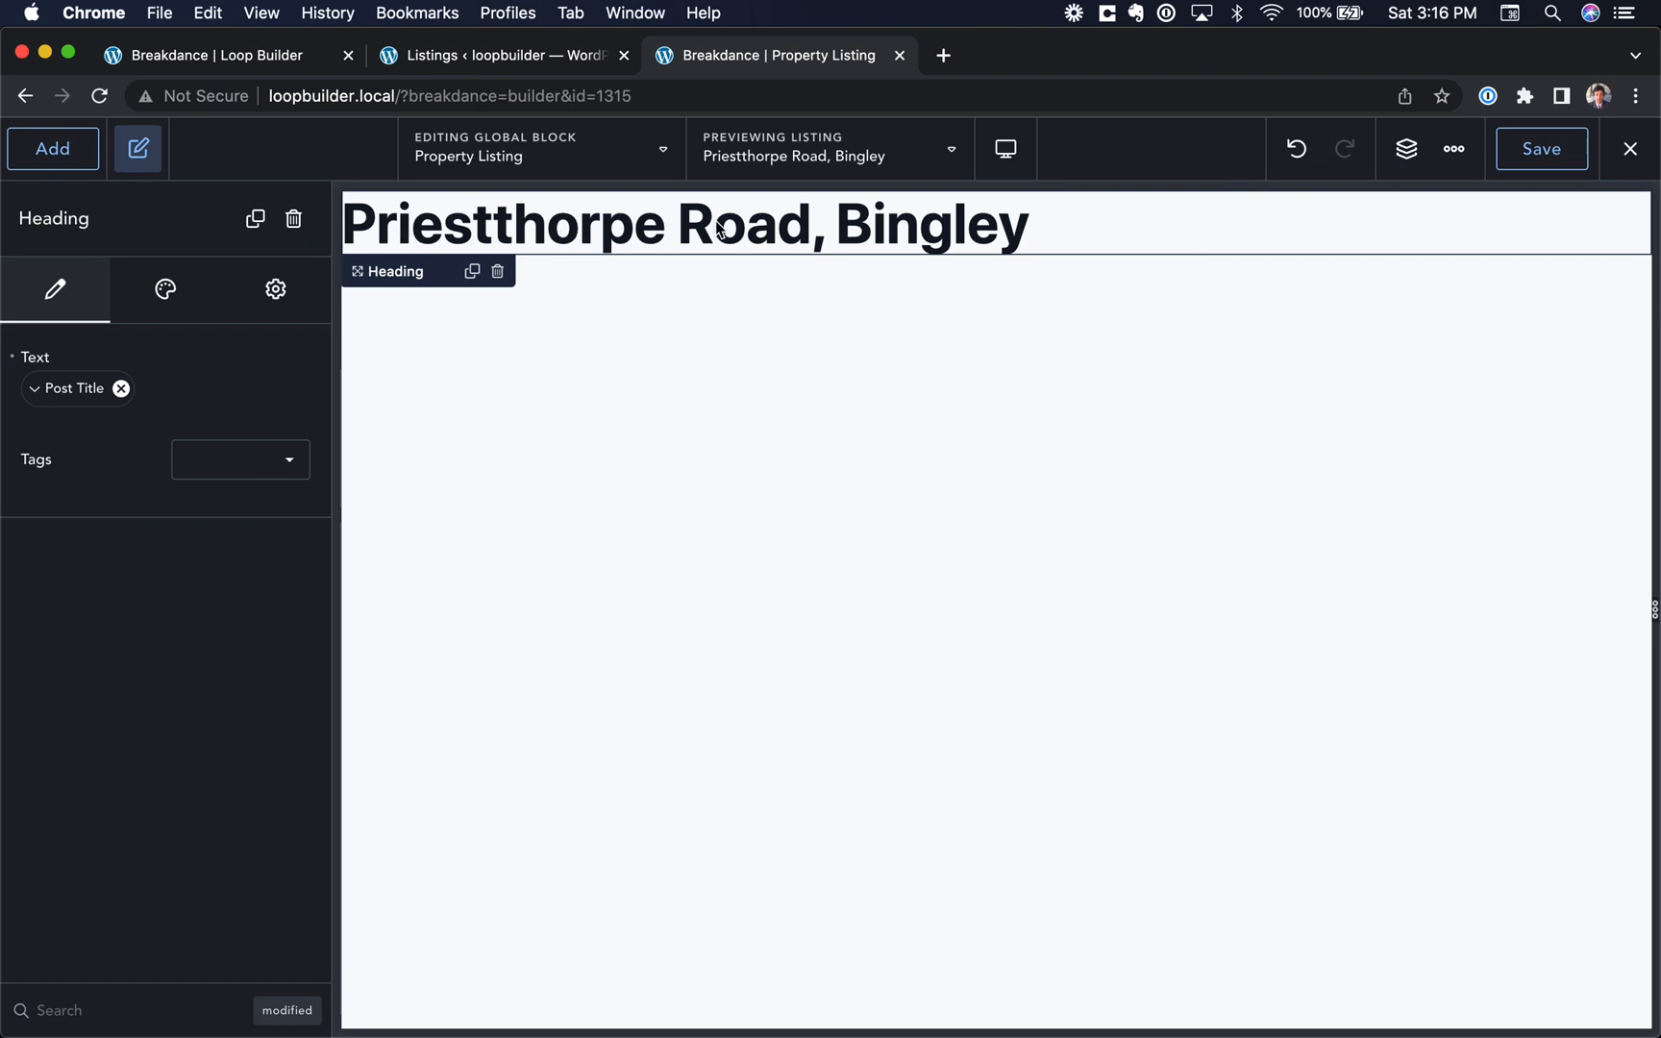
left_click(803, 160)
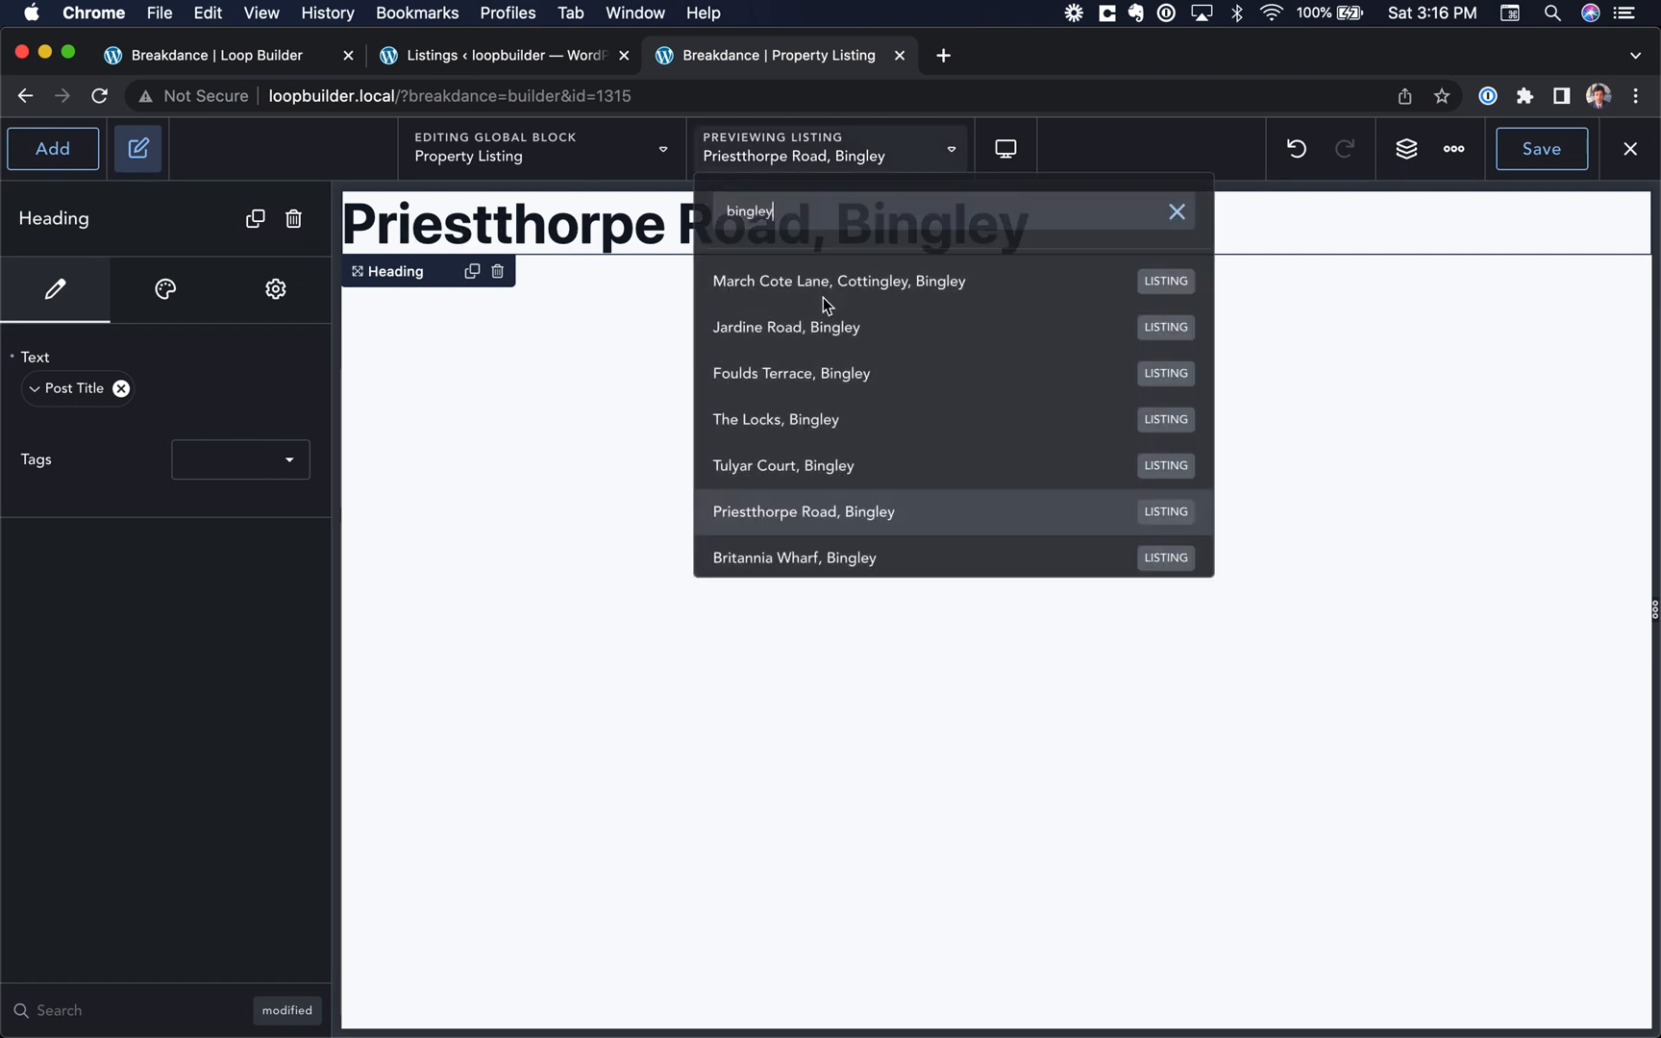
scroll(852, 475, "down", 3)
left_click(872, 491)
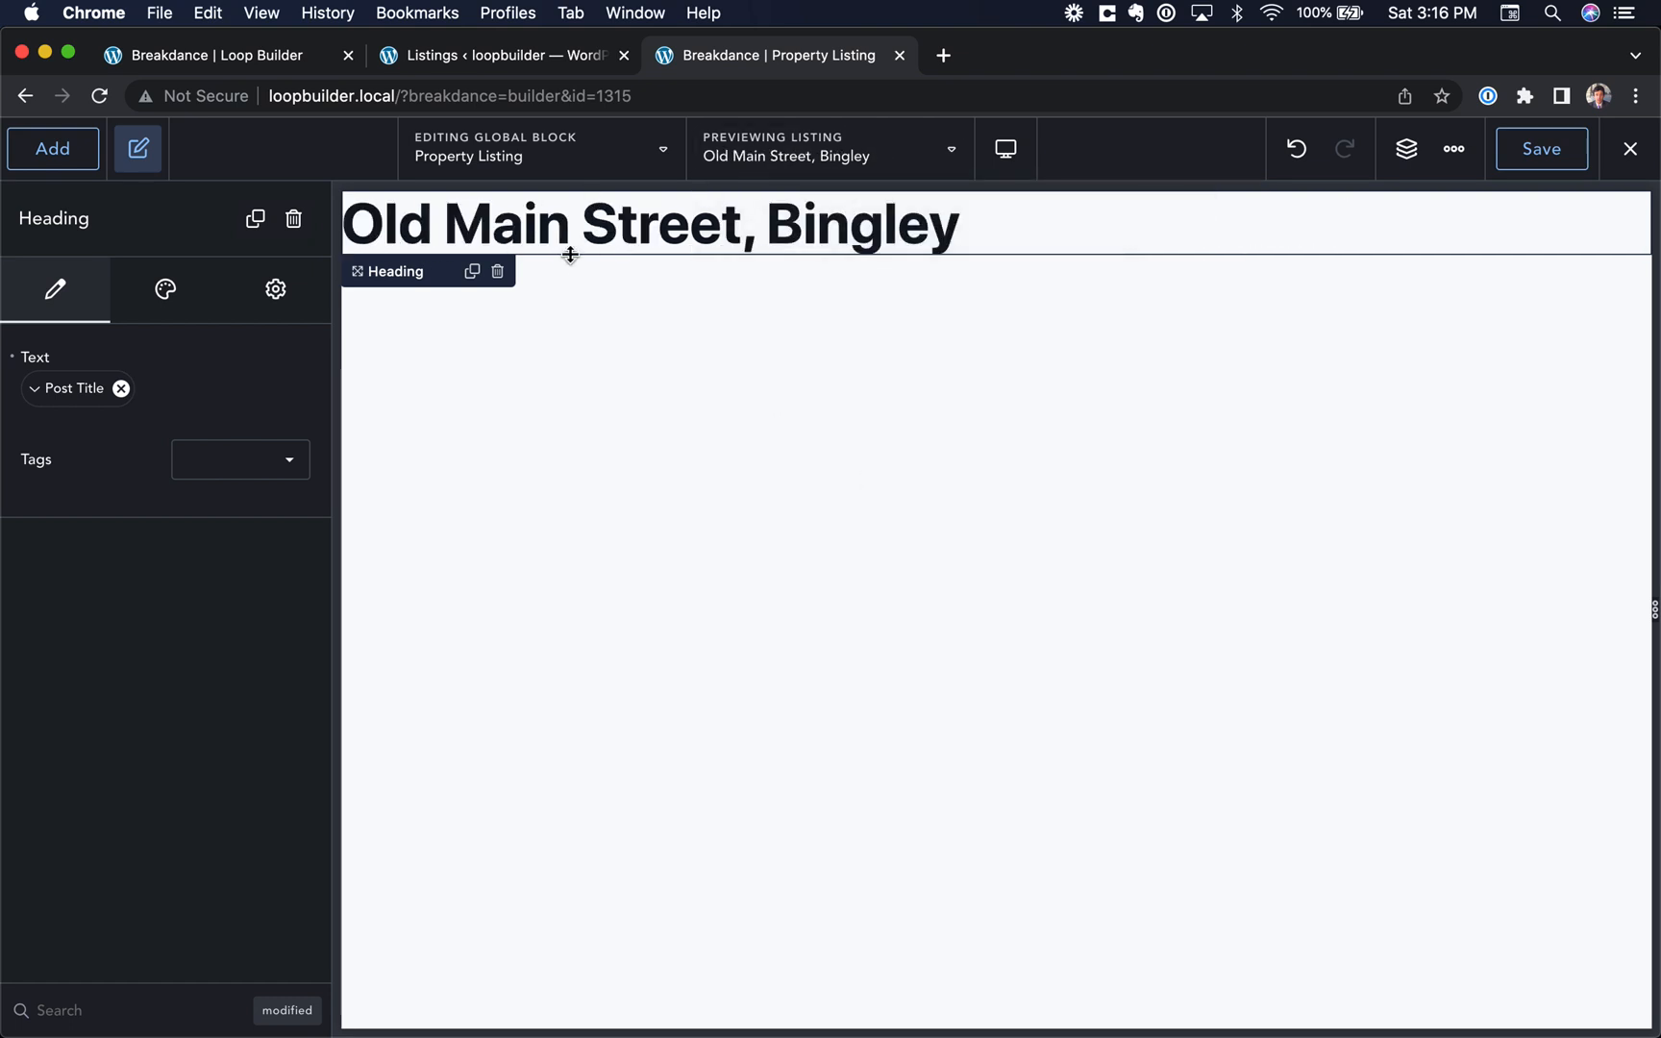
Step: Add an image above the heading and set its source to the post's Featured Image dynamic data
left_click(34, 165)
left_click(96, 912)
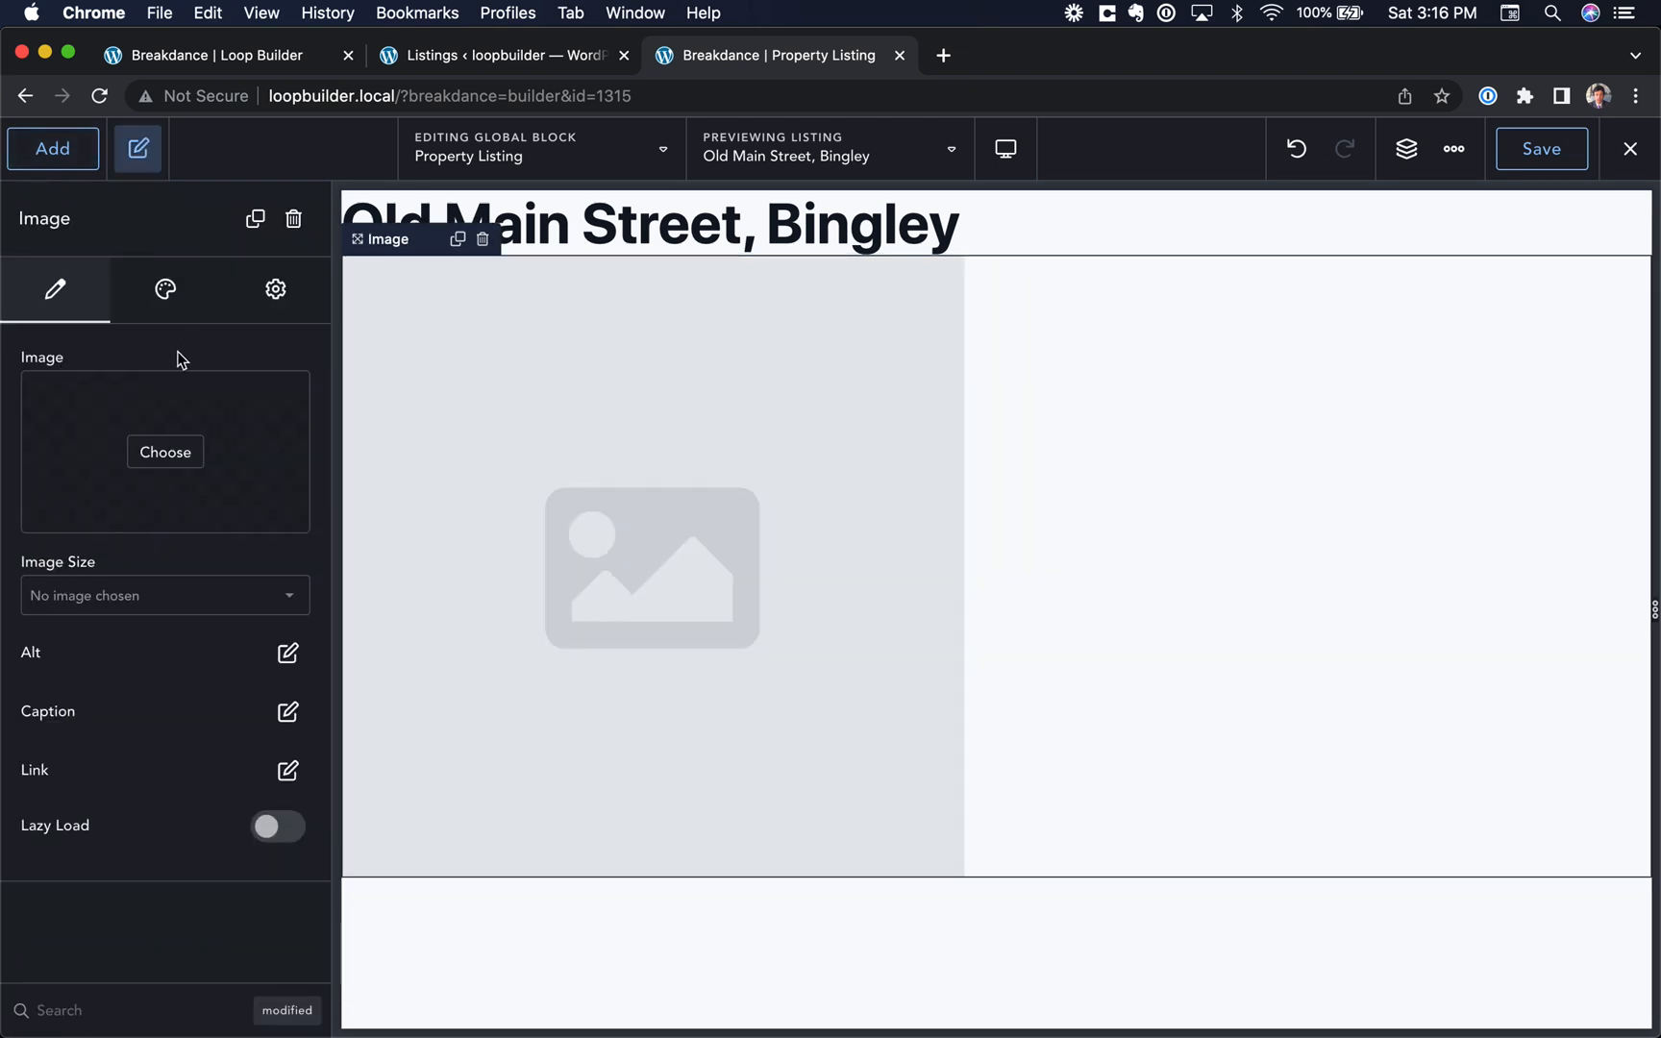
left_click(77, 359)
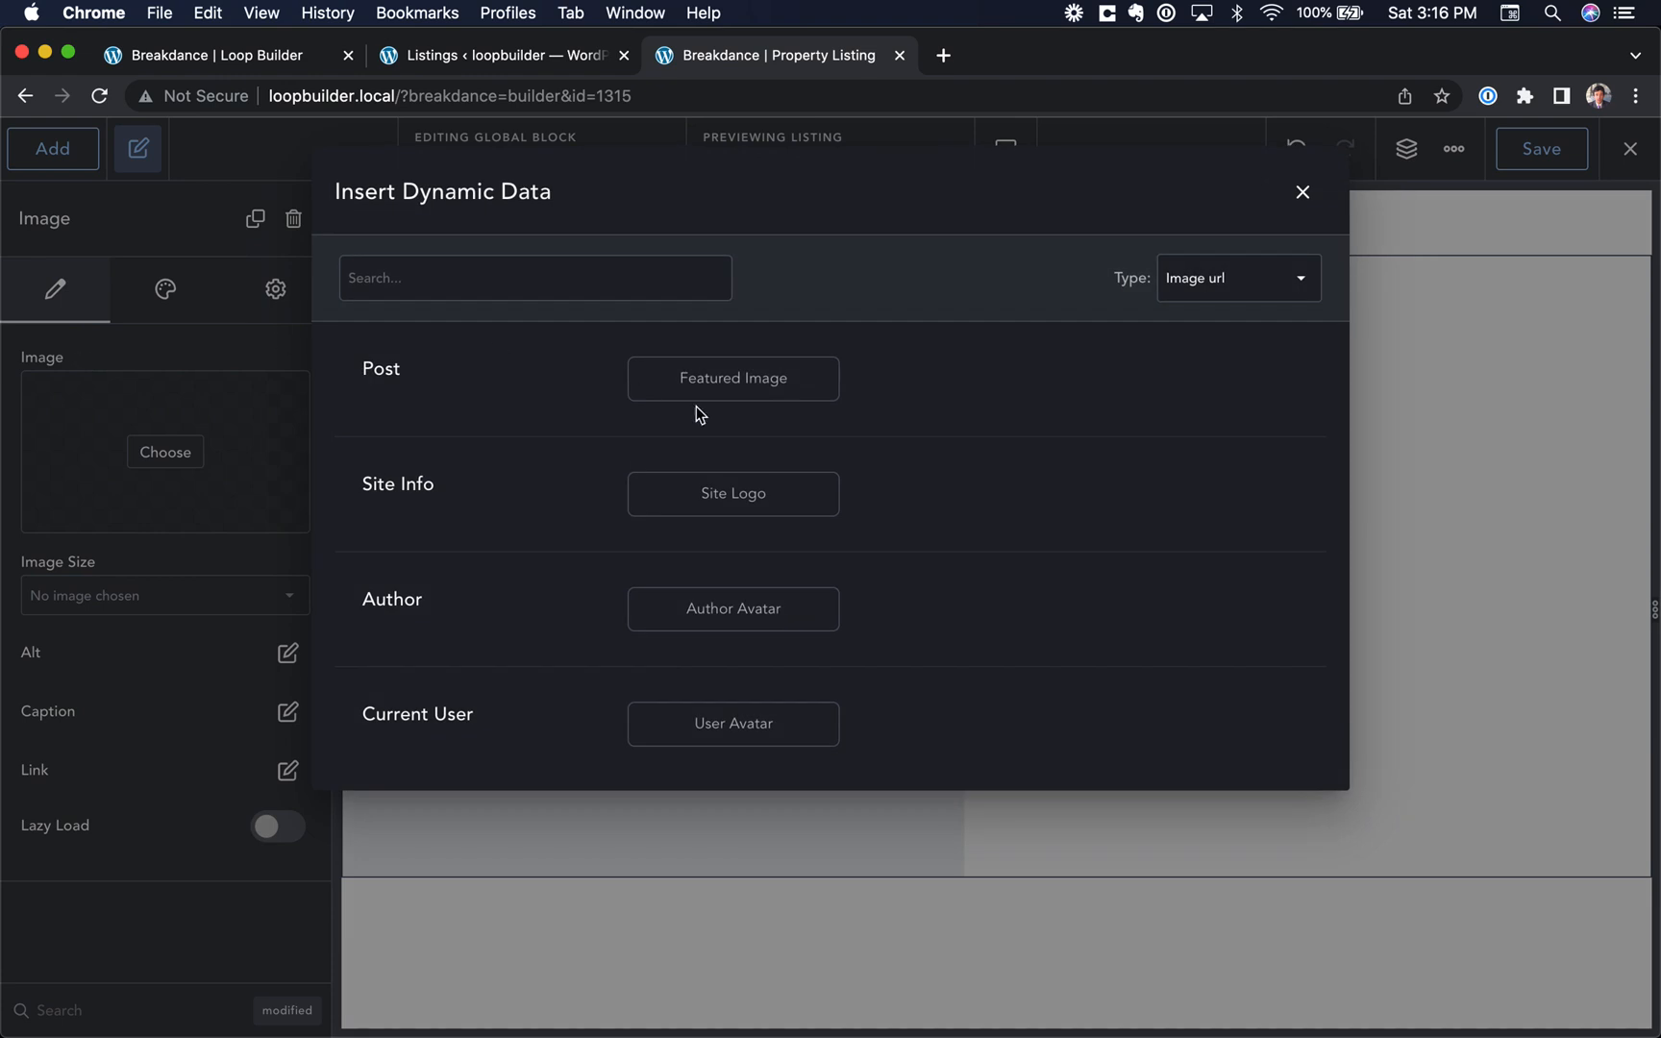
left_click(740, 384)
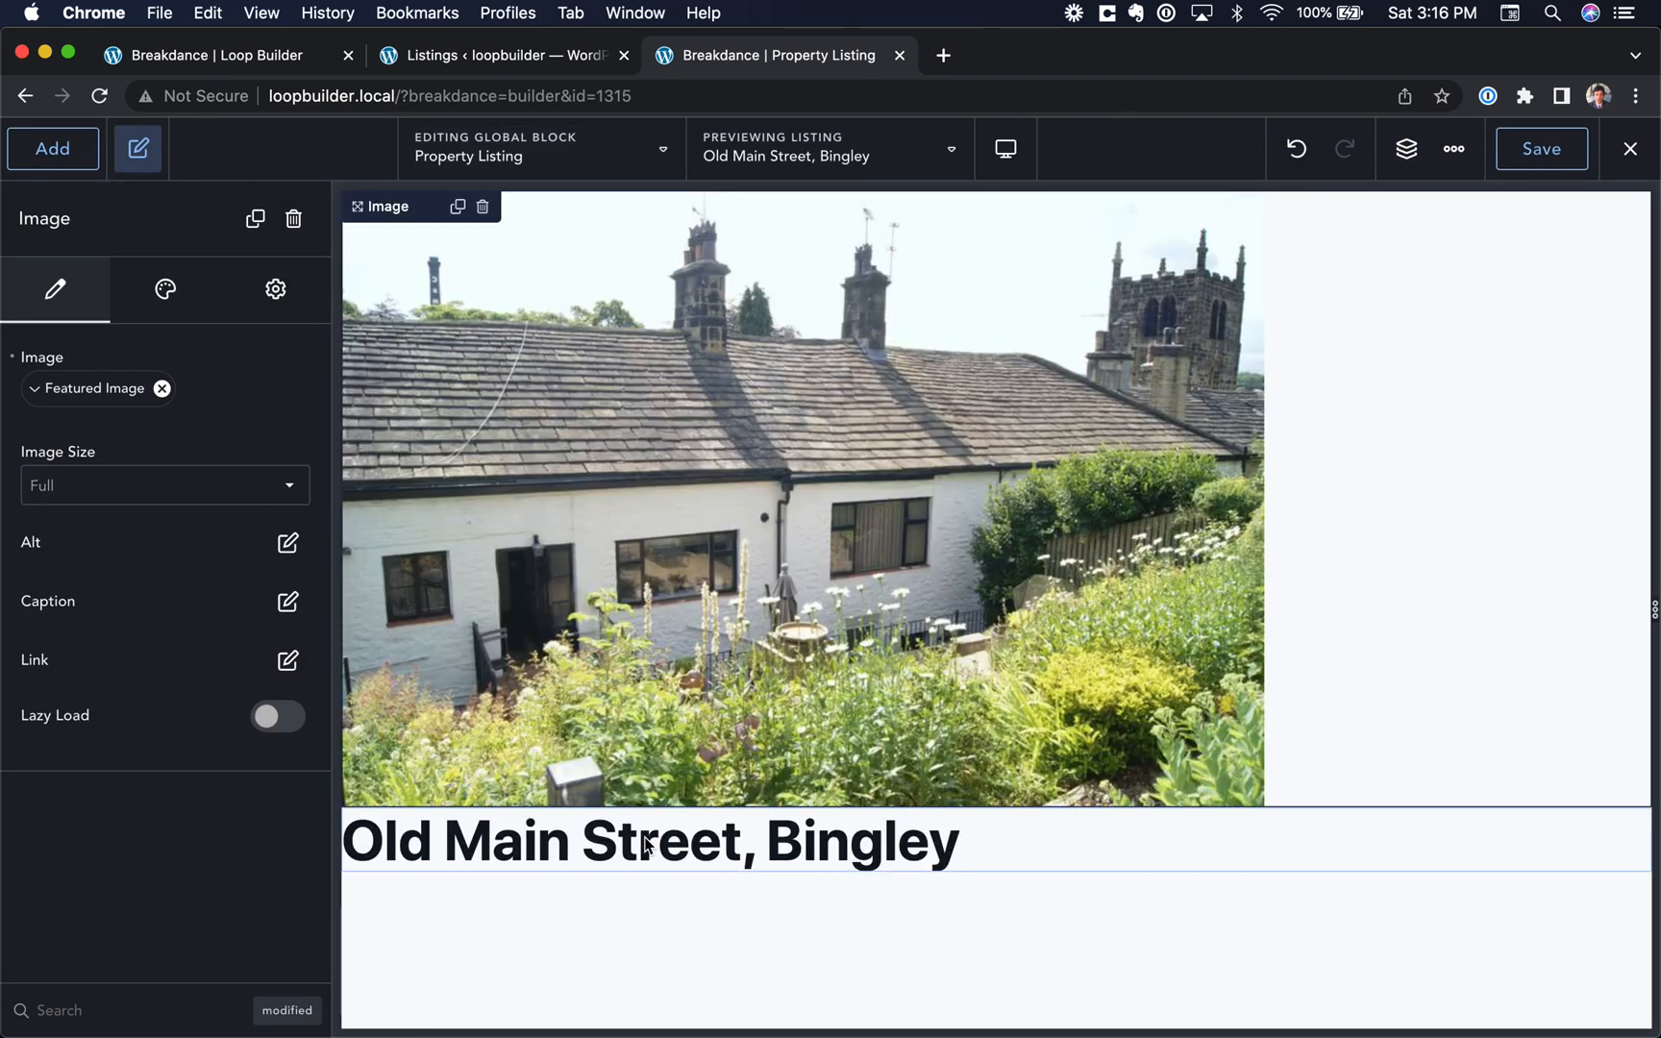
Step: Set the tag of the post title heading to h4
left_click(650, 841)
left_click(271, 478)
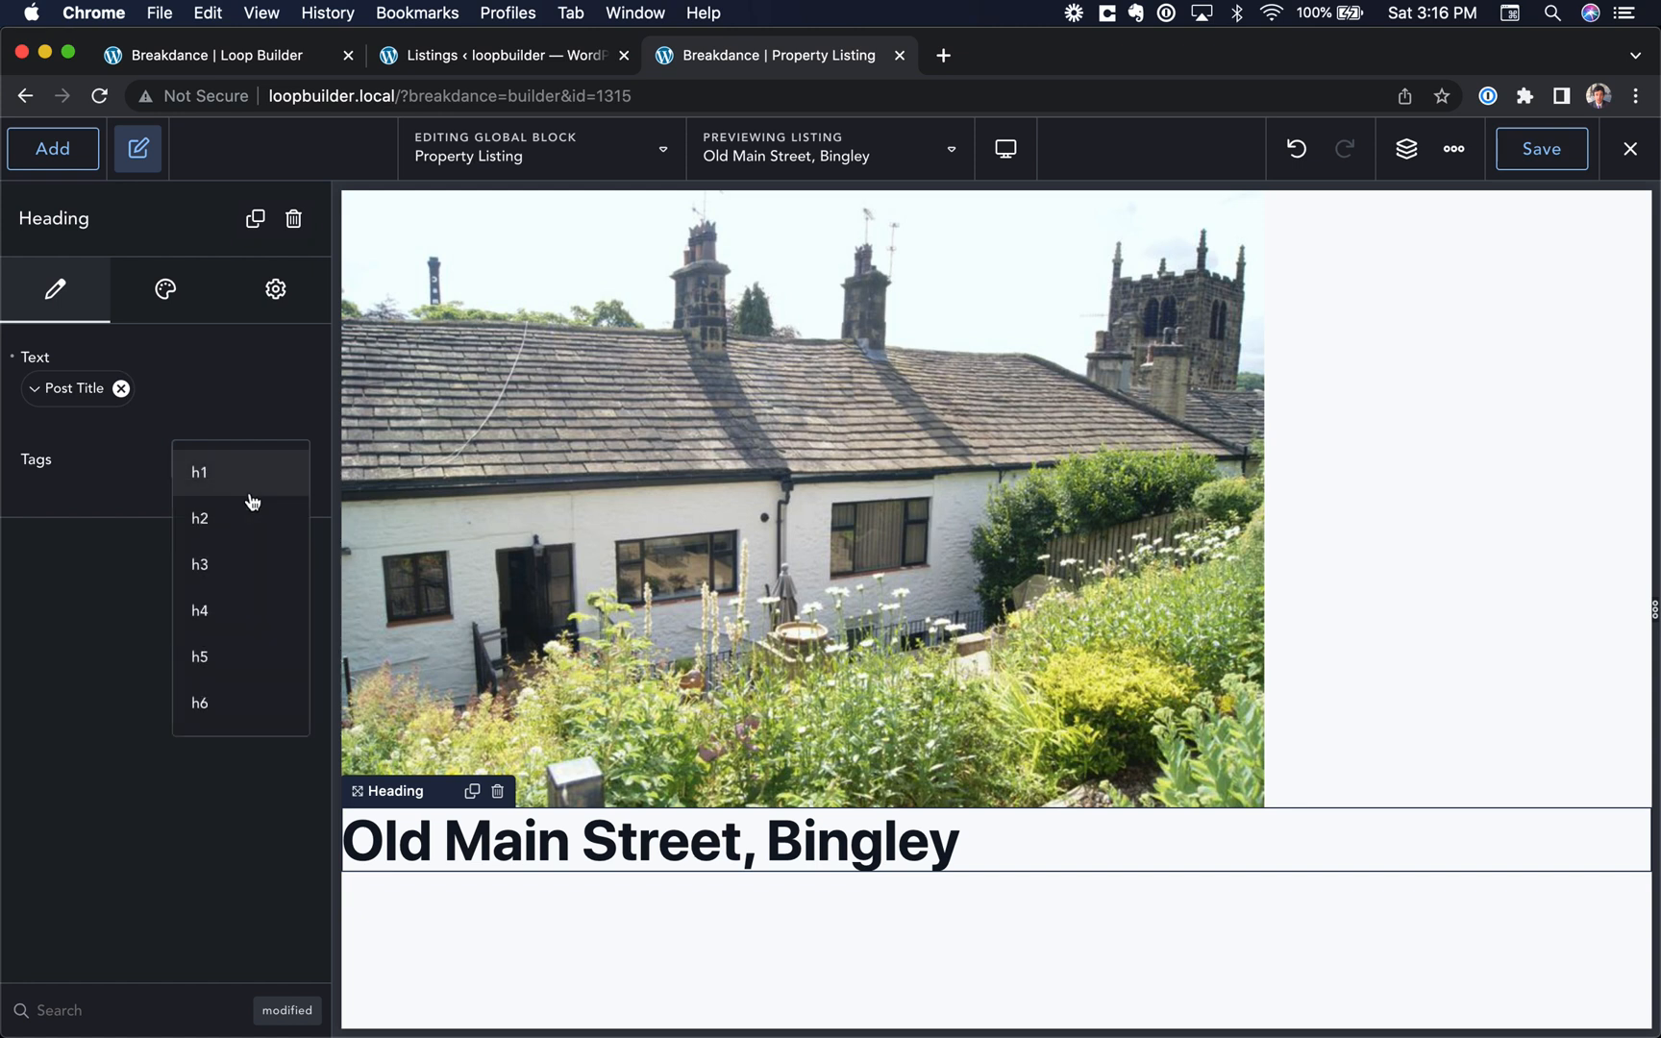
left_click(227, 615)
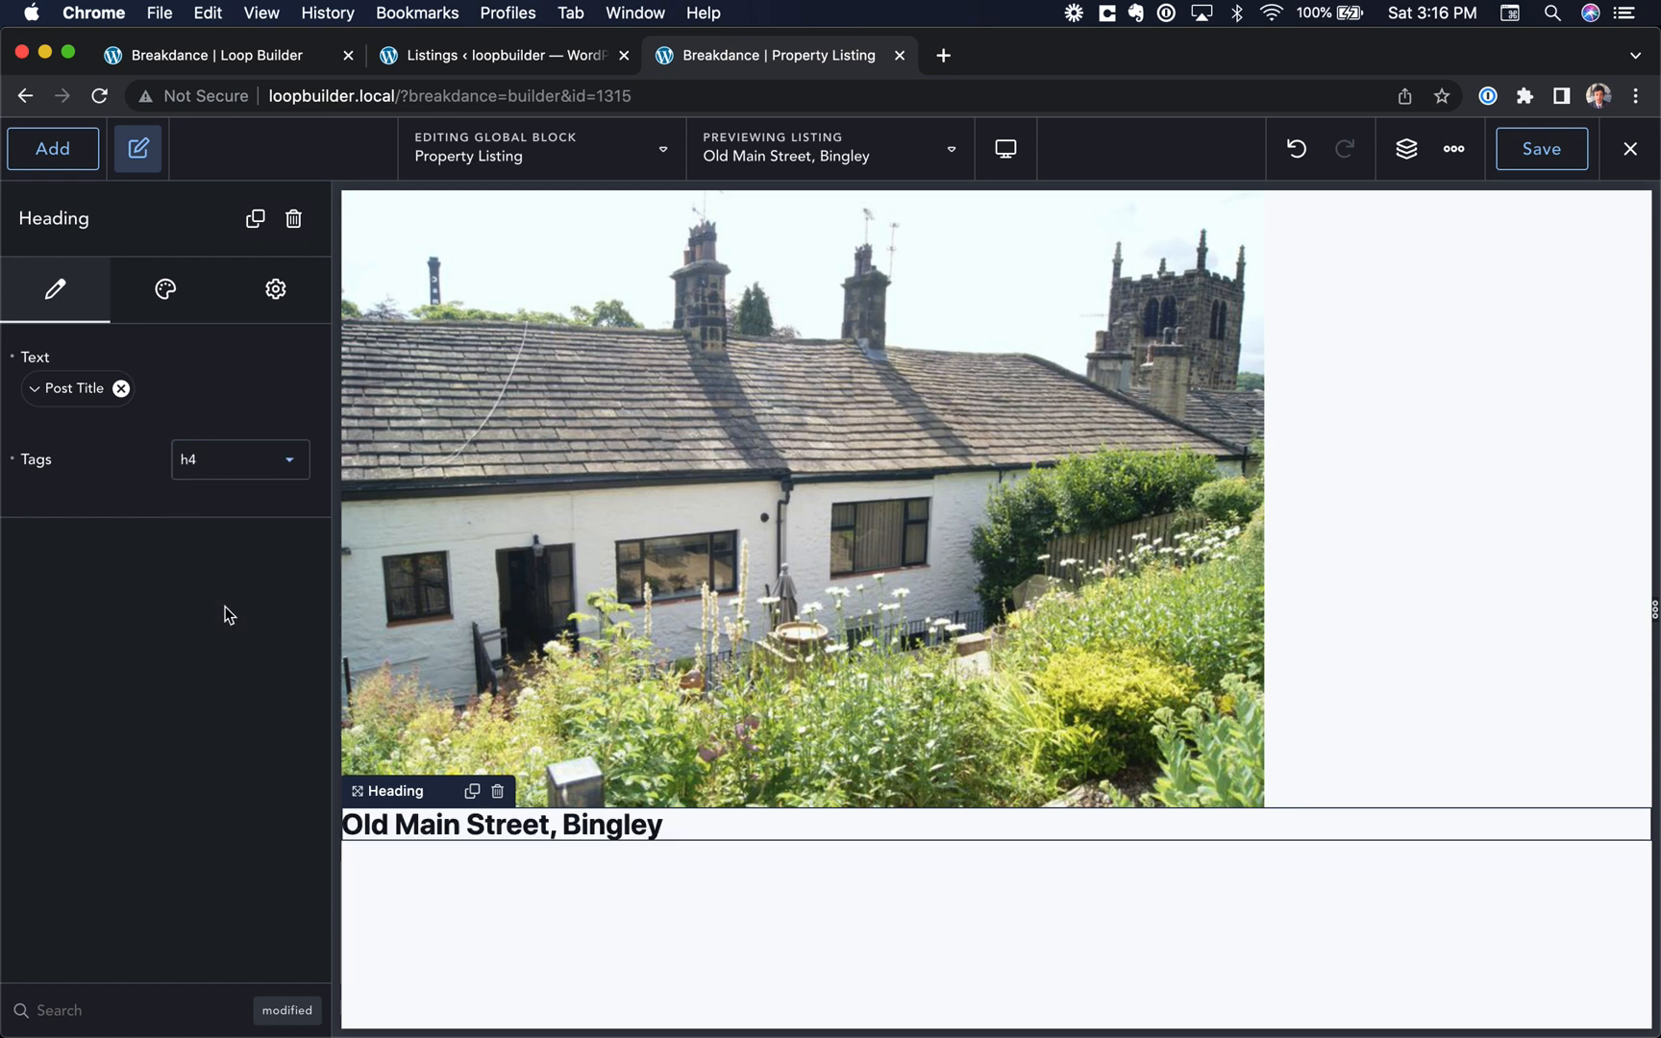
Step: Add an Icon List below the heading and delete its third item
left_click(59, 149)
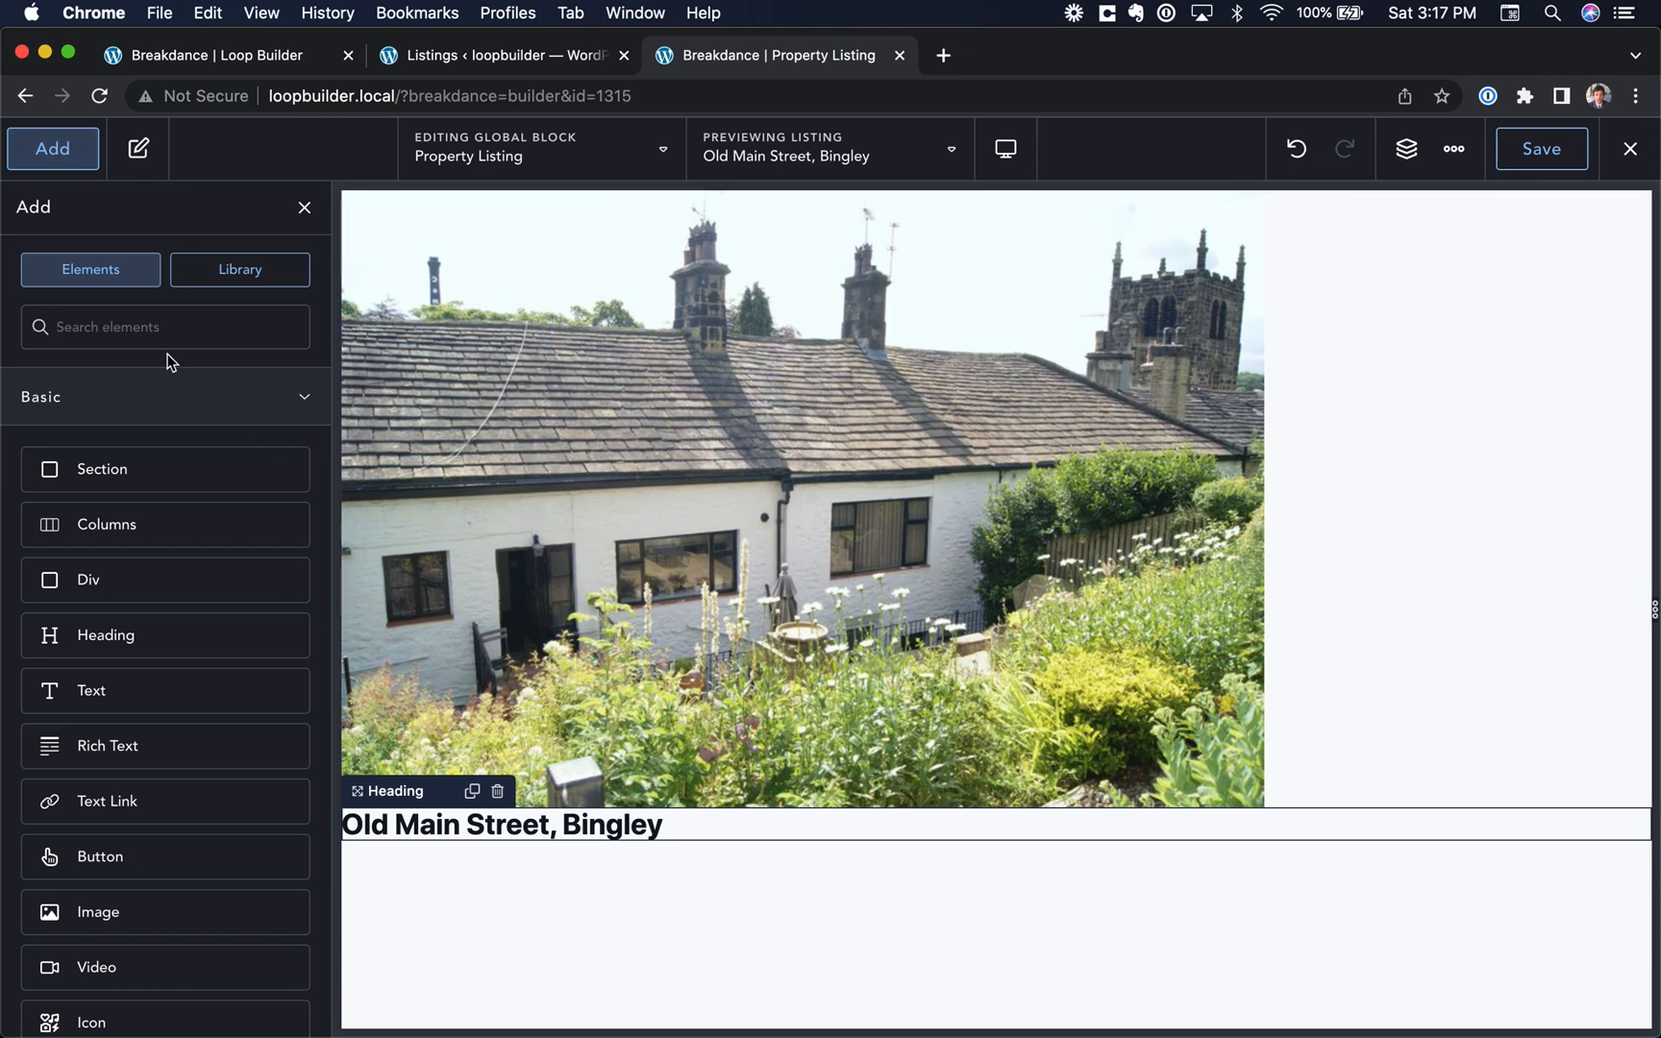
type("icon")
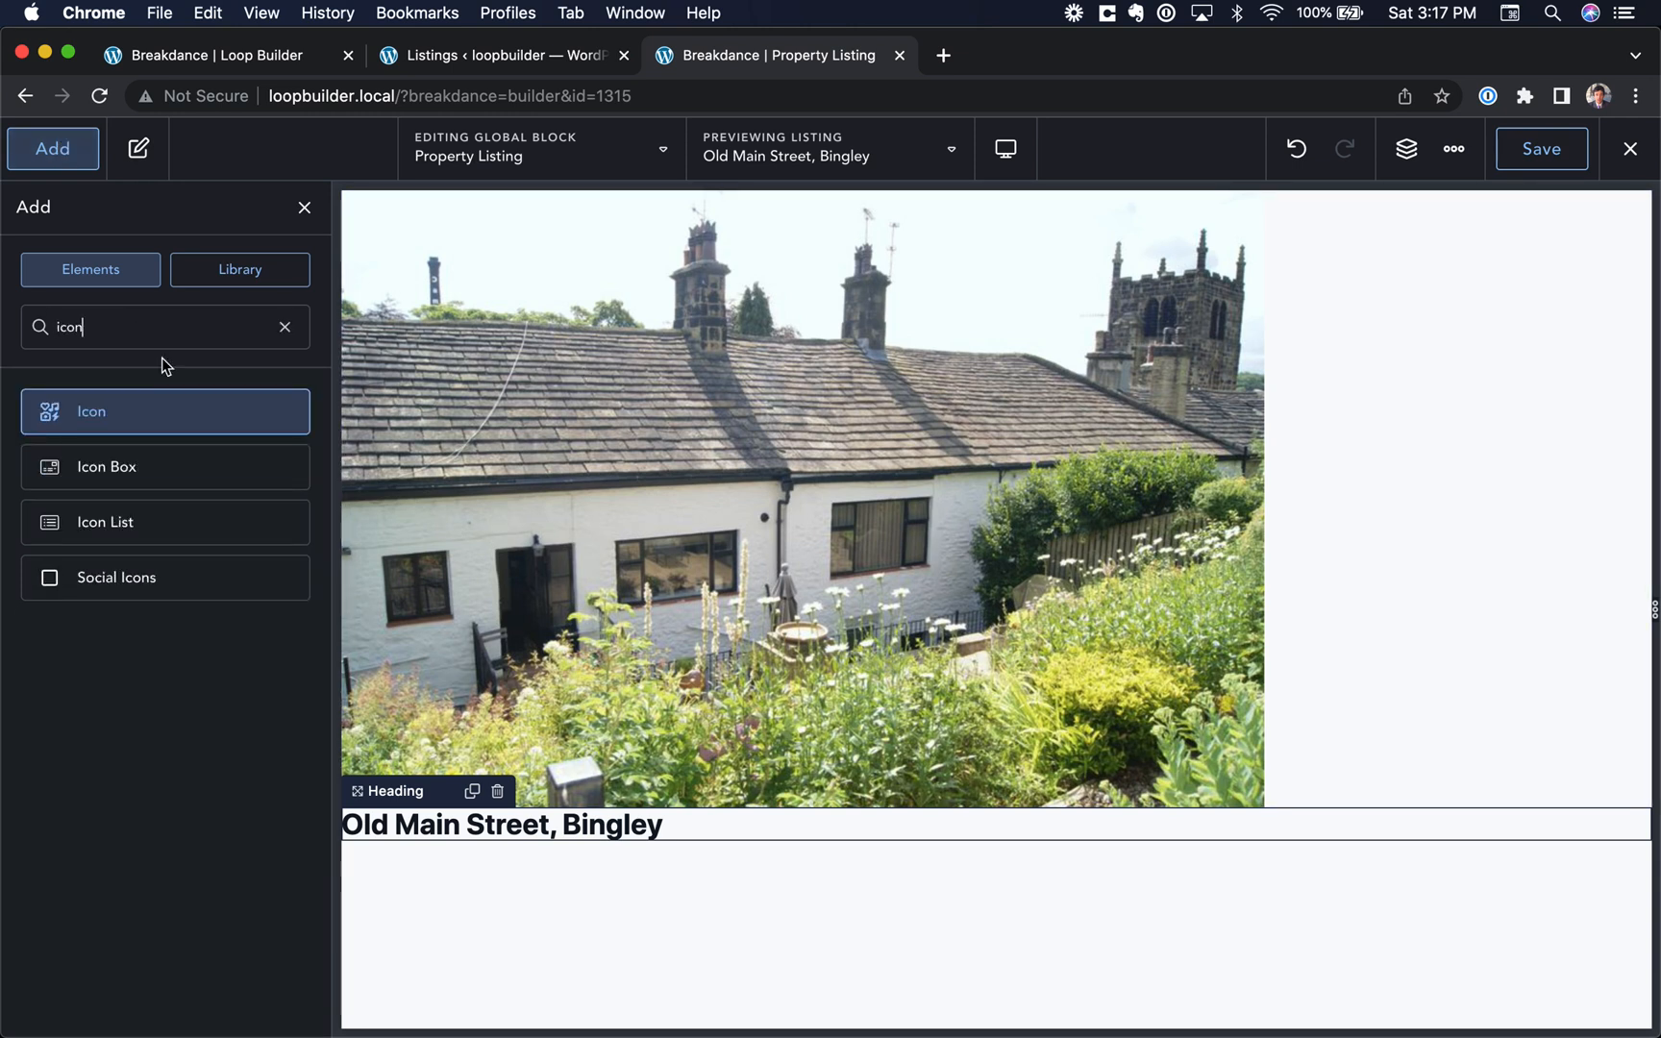
left_click(144, 534)
left_click(286, 502)
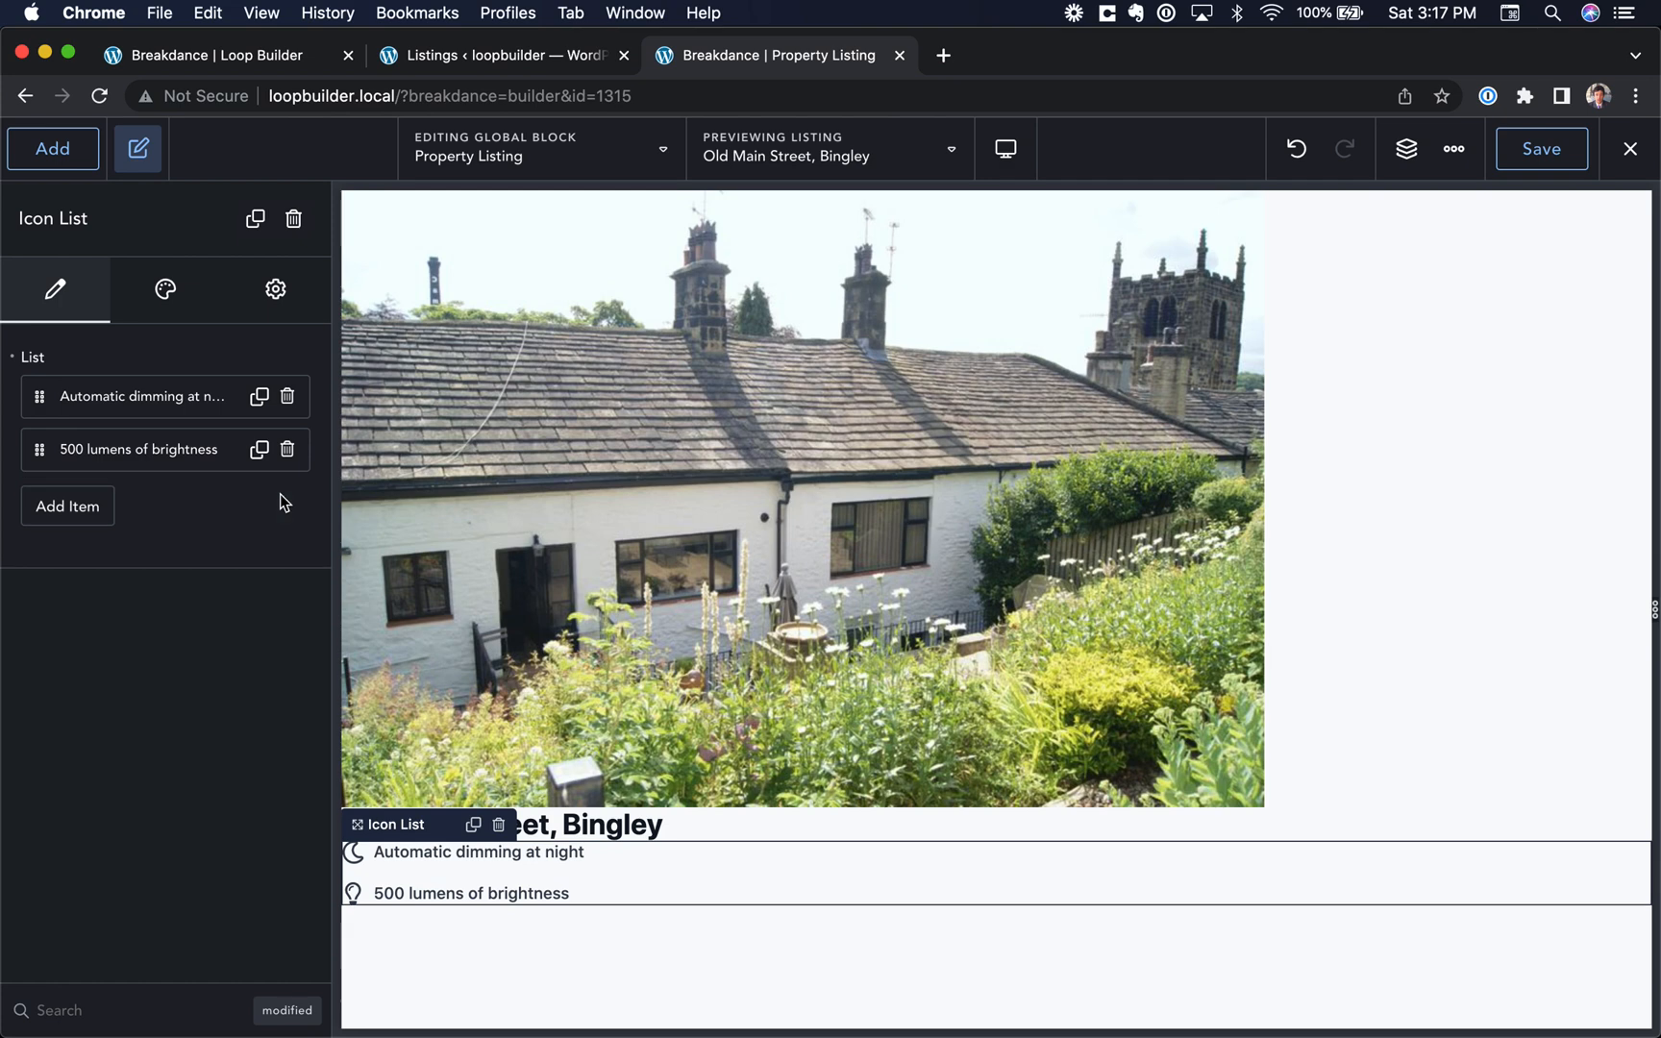
Step: Change the icon of the first list item, "Automatic dimming at night", to the bed icon
left_click(184, 399)
left_click(166, 586)
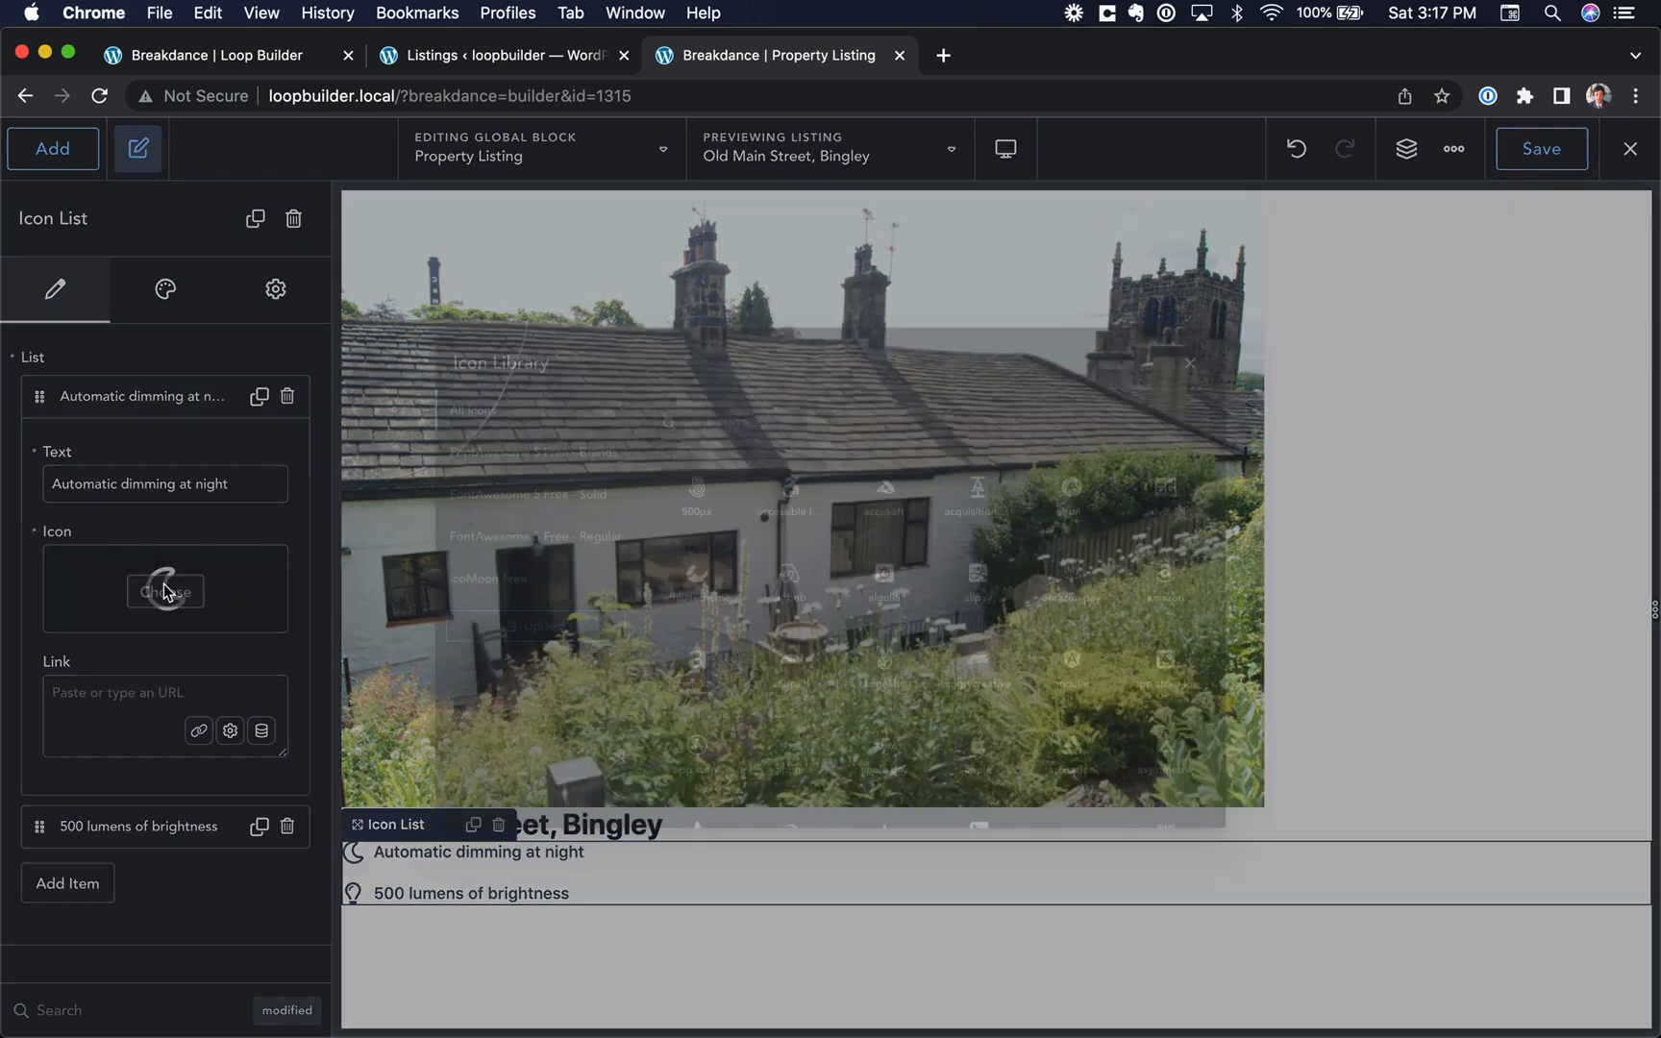
type("bed")
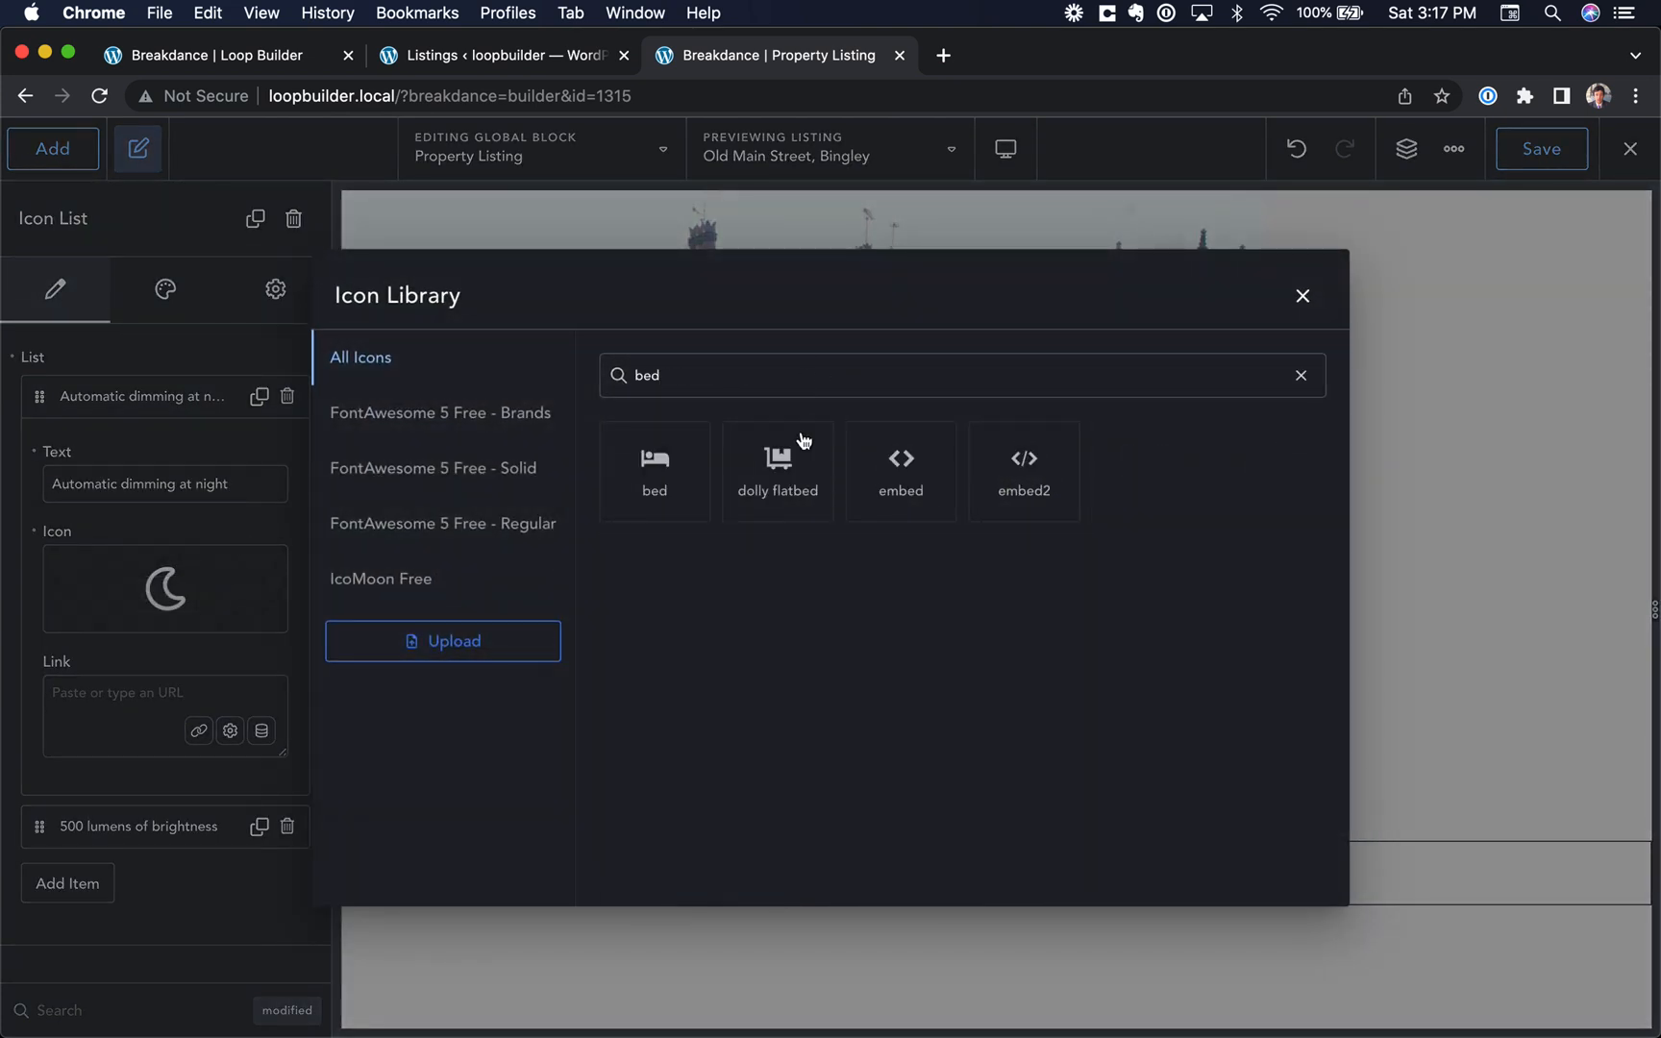
left_click(683, 475)
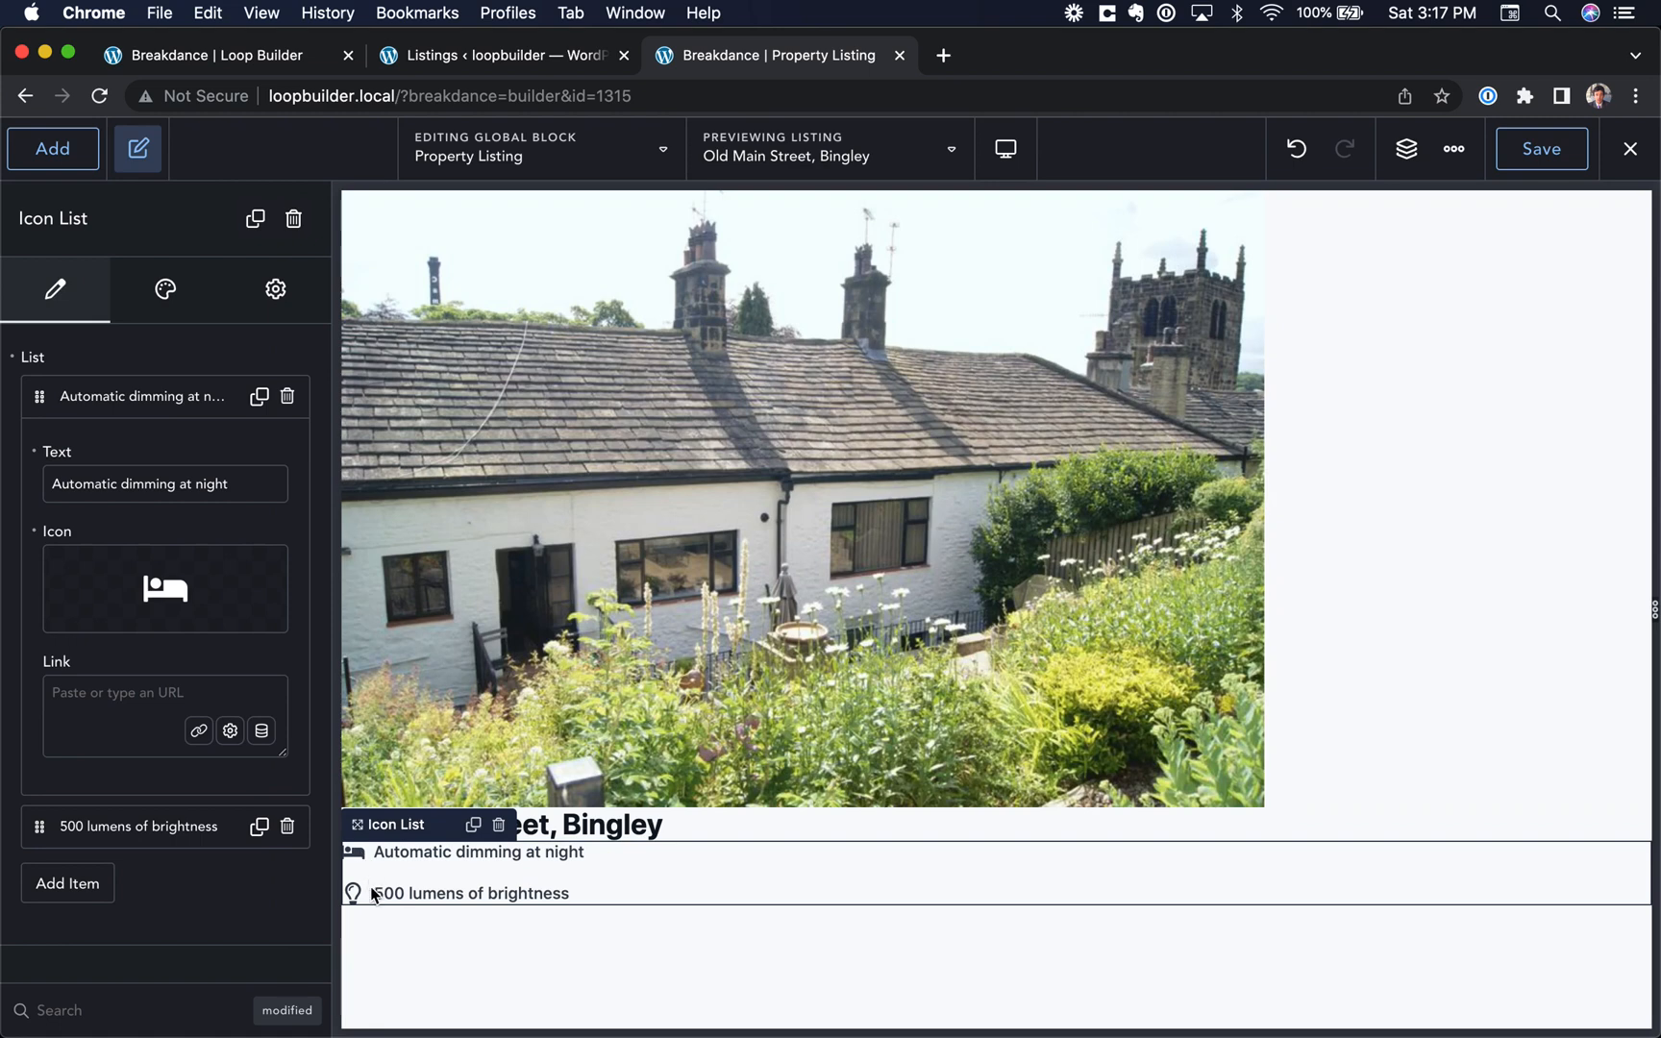
Step: Change the icon of the second list item, "500 lumens of brightness", to the shower icon
left_click(198, 398)
left_click(178, 449)
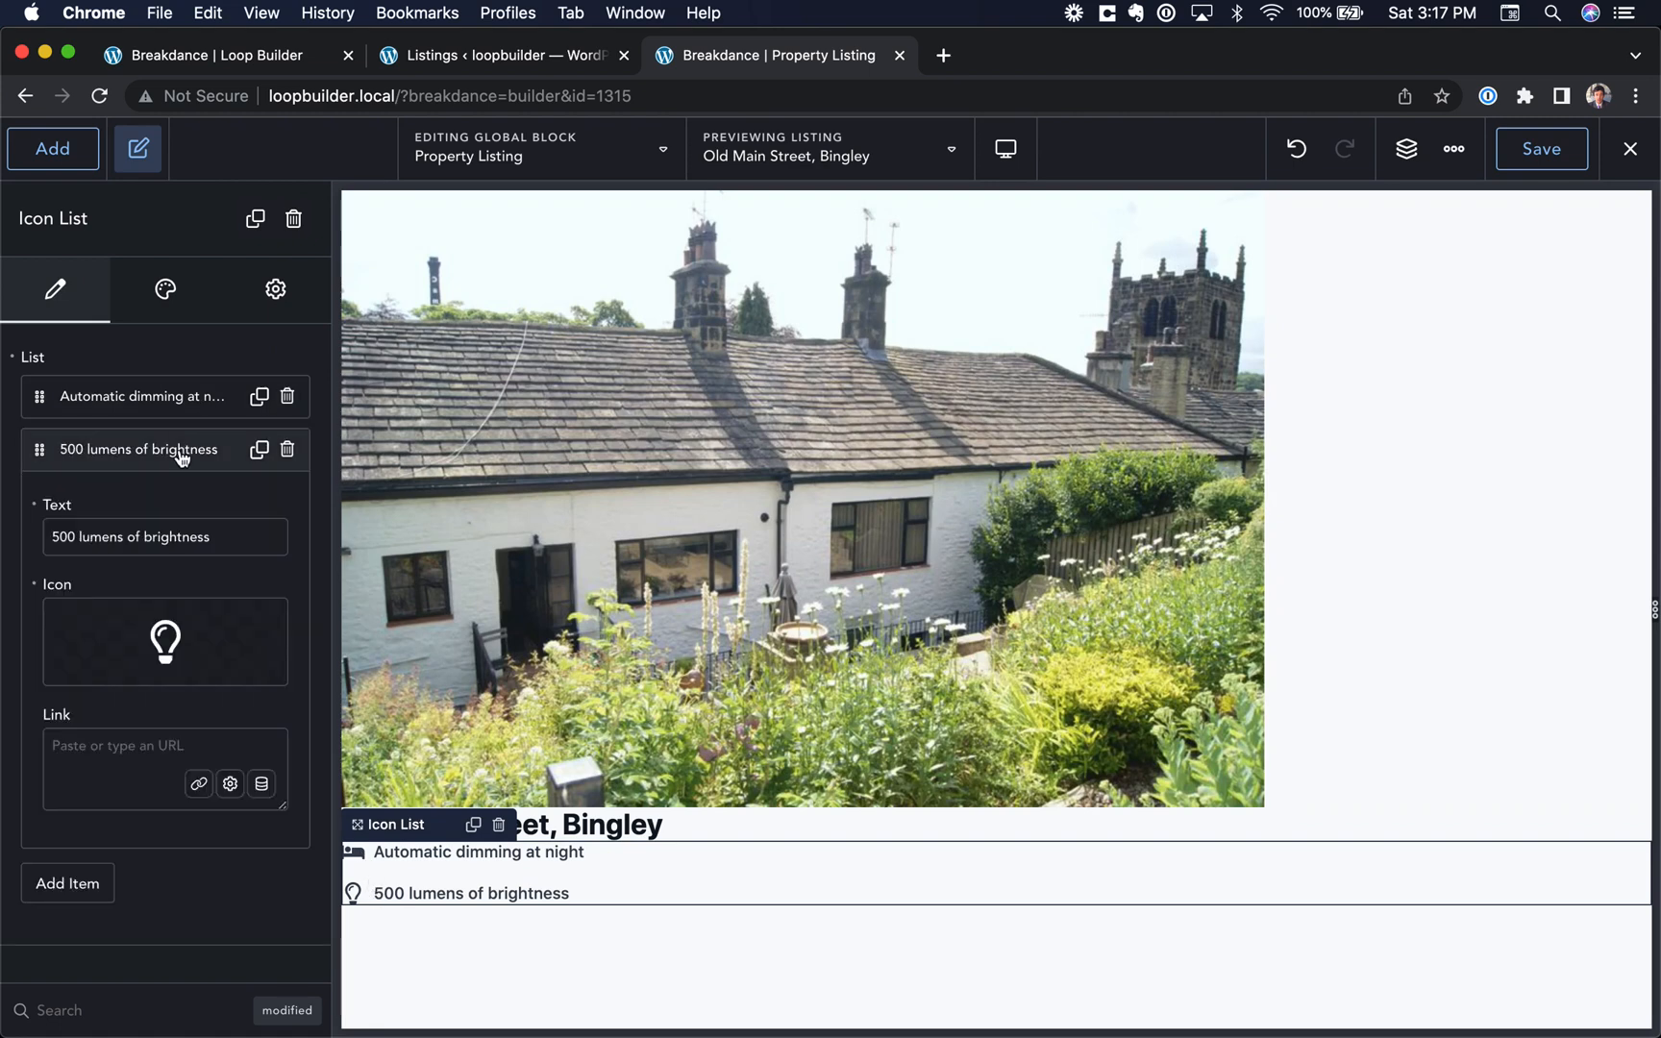
left_click(165, 642)
type("show")
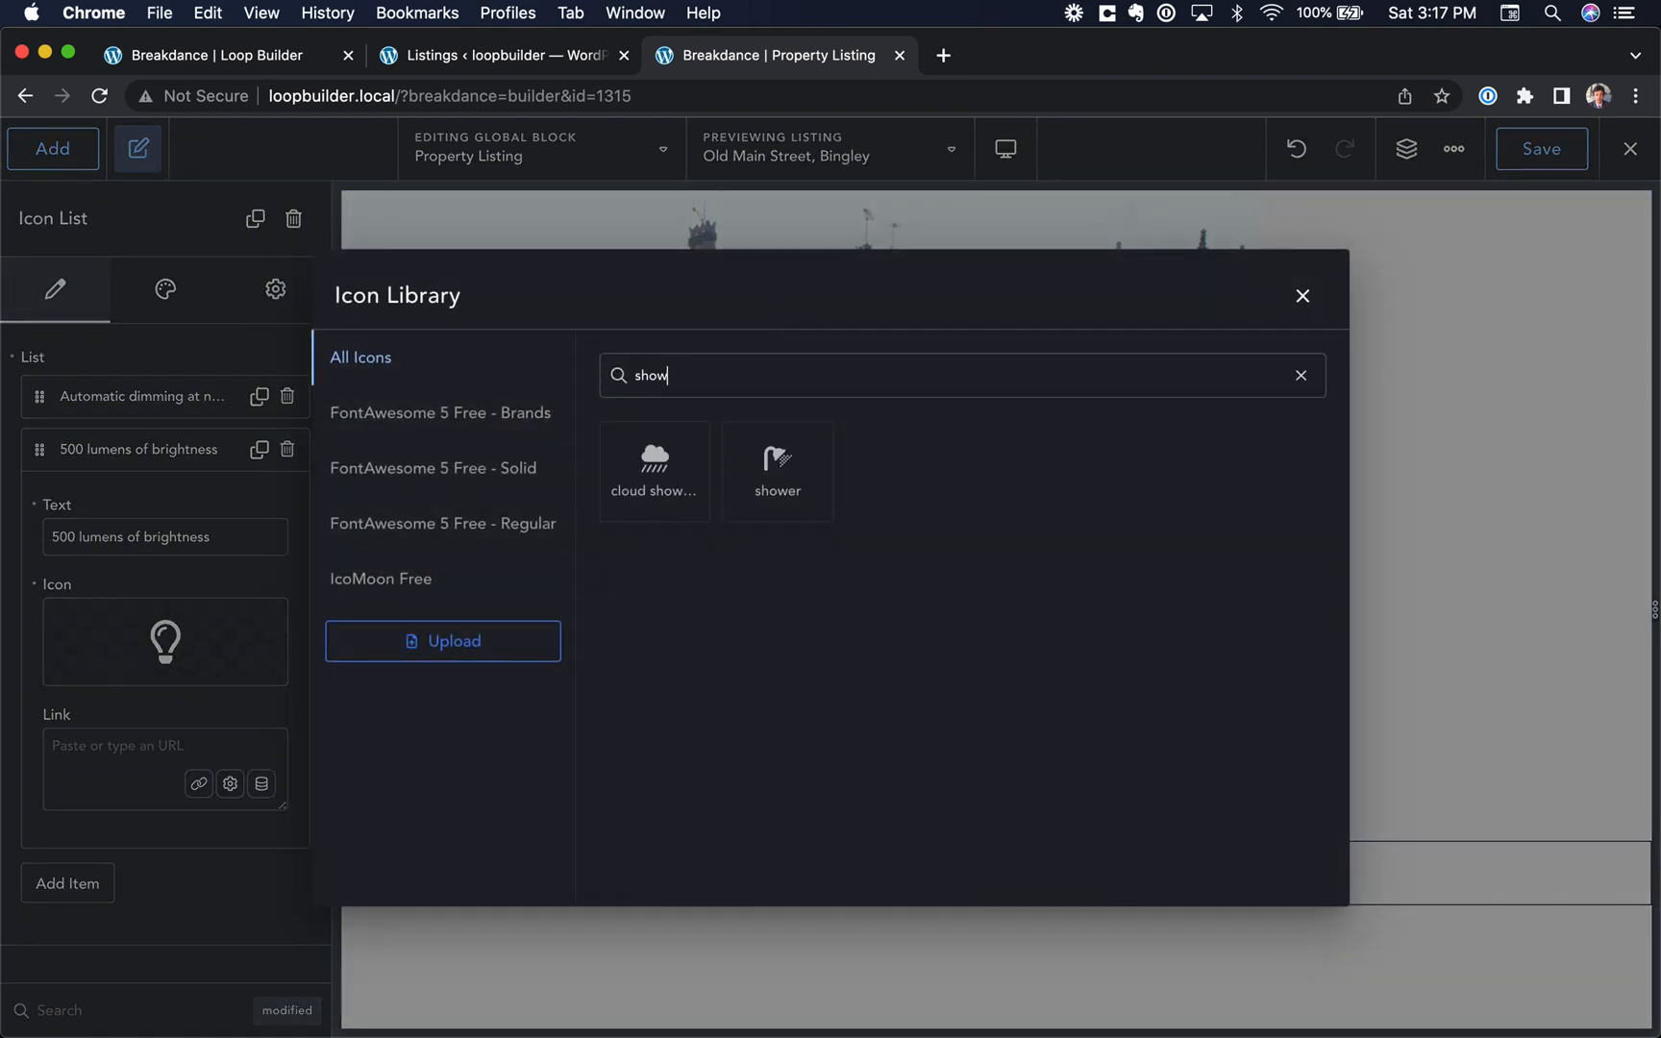
left_click(782, 464)
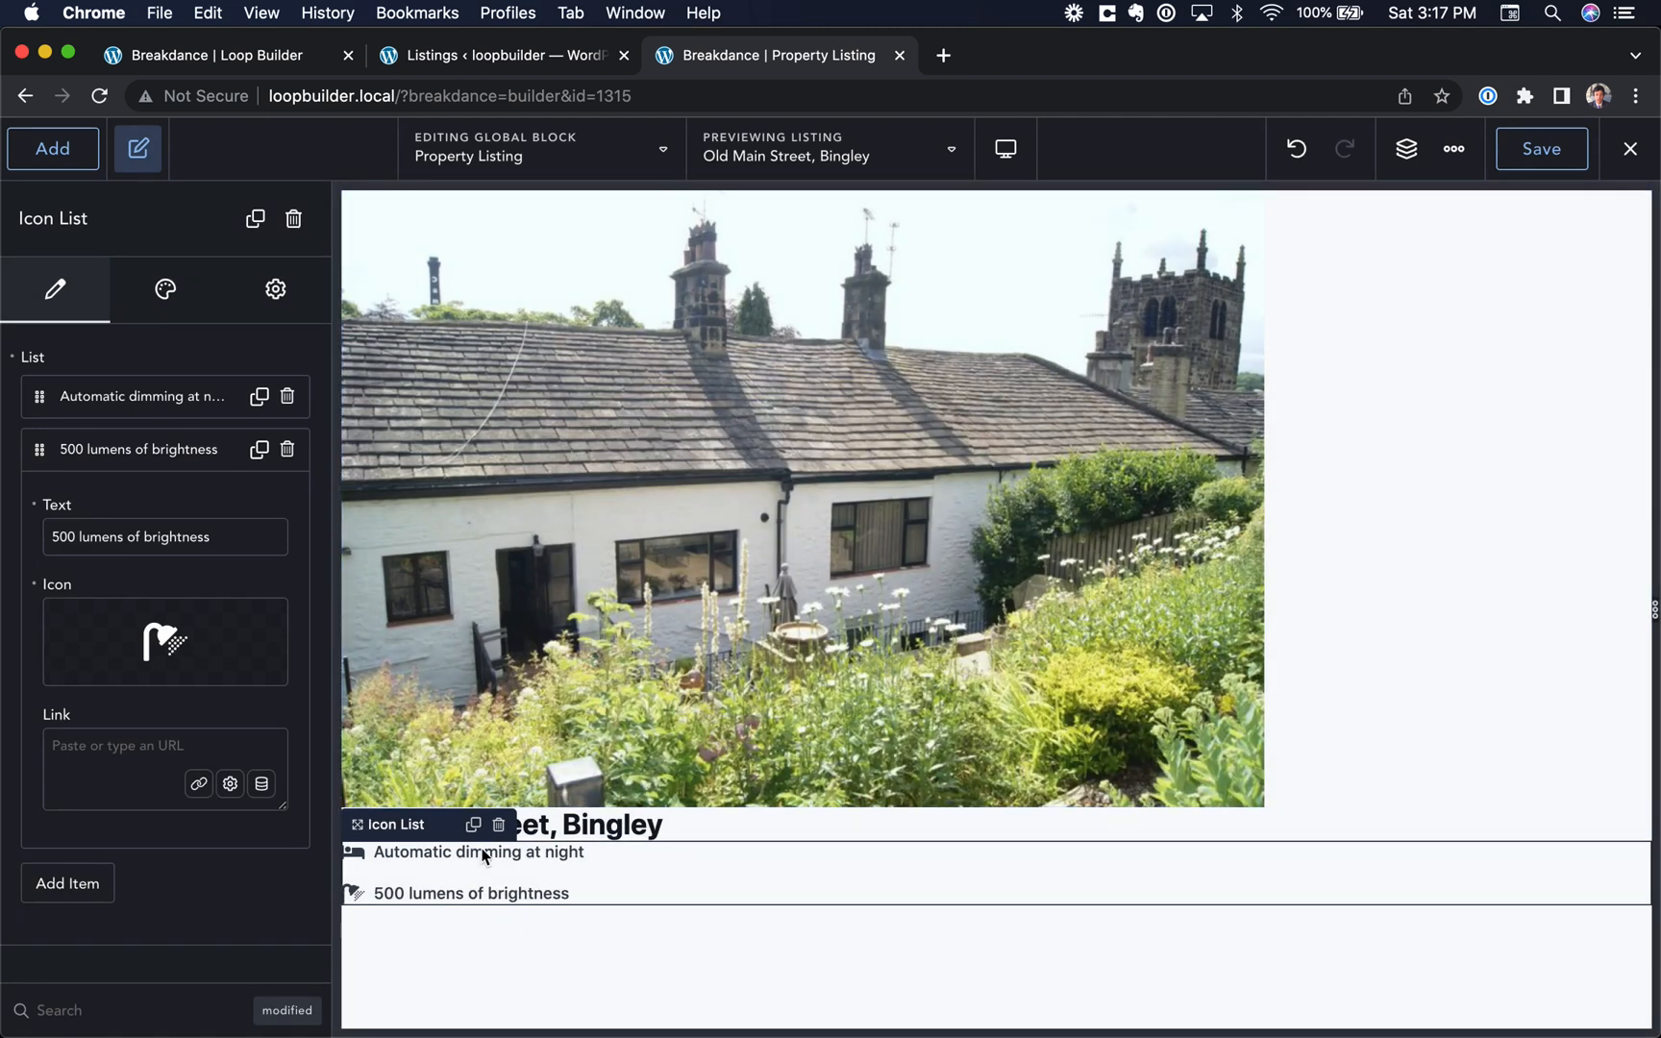
Step: Replace the text of the first list item with a Custom Field using the key "bedrooms"
left_click(164, 399)
triple_click(152, 483)
left_click(84, 452)
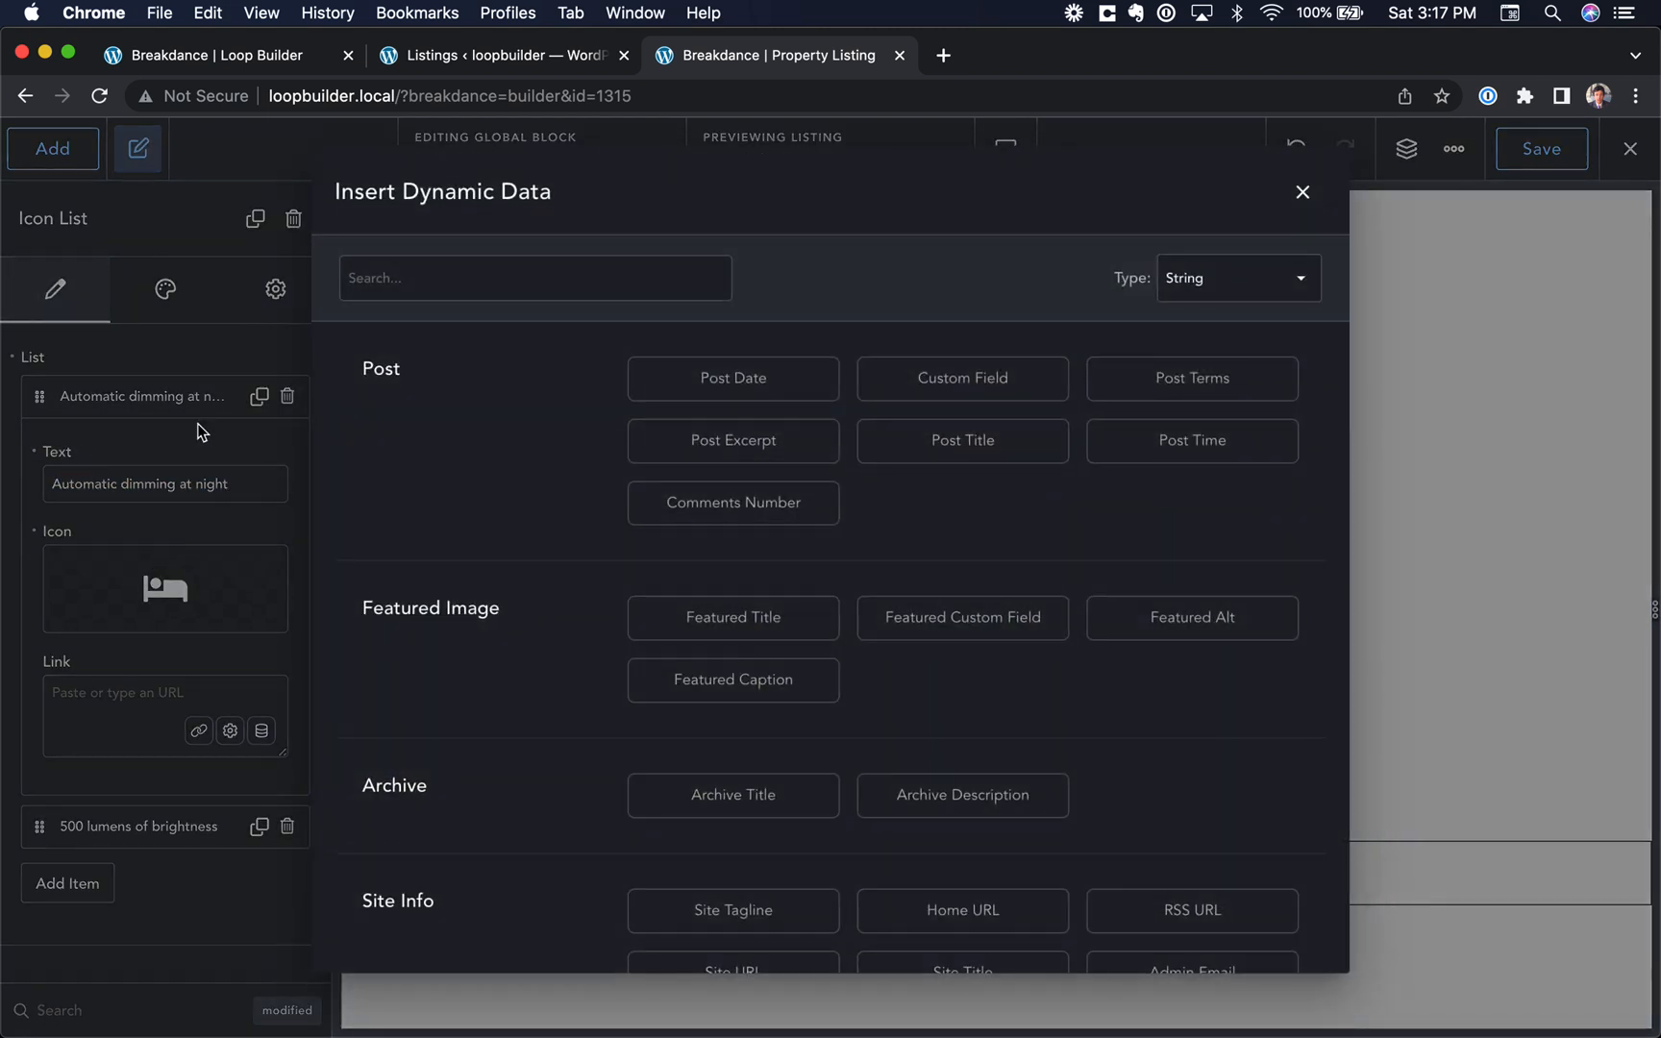
left_click(957, 404)
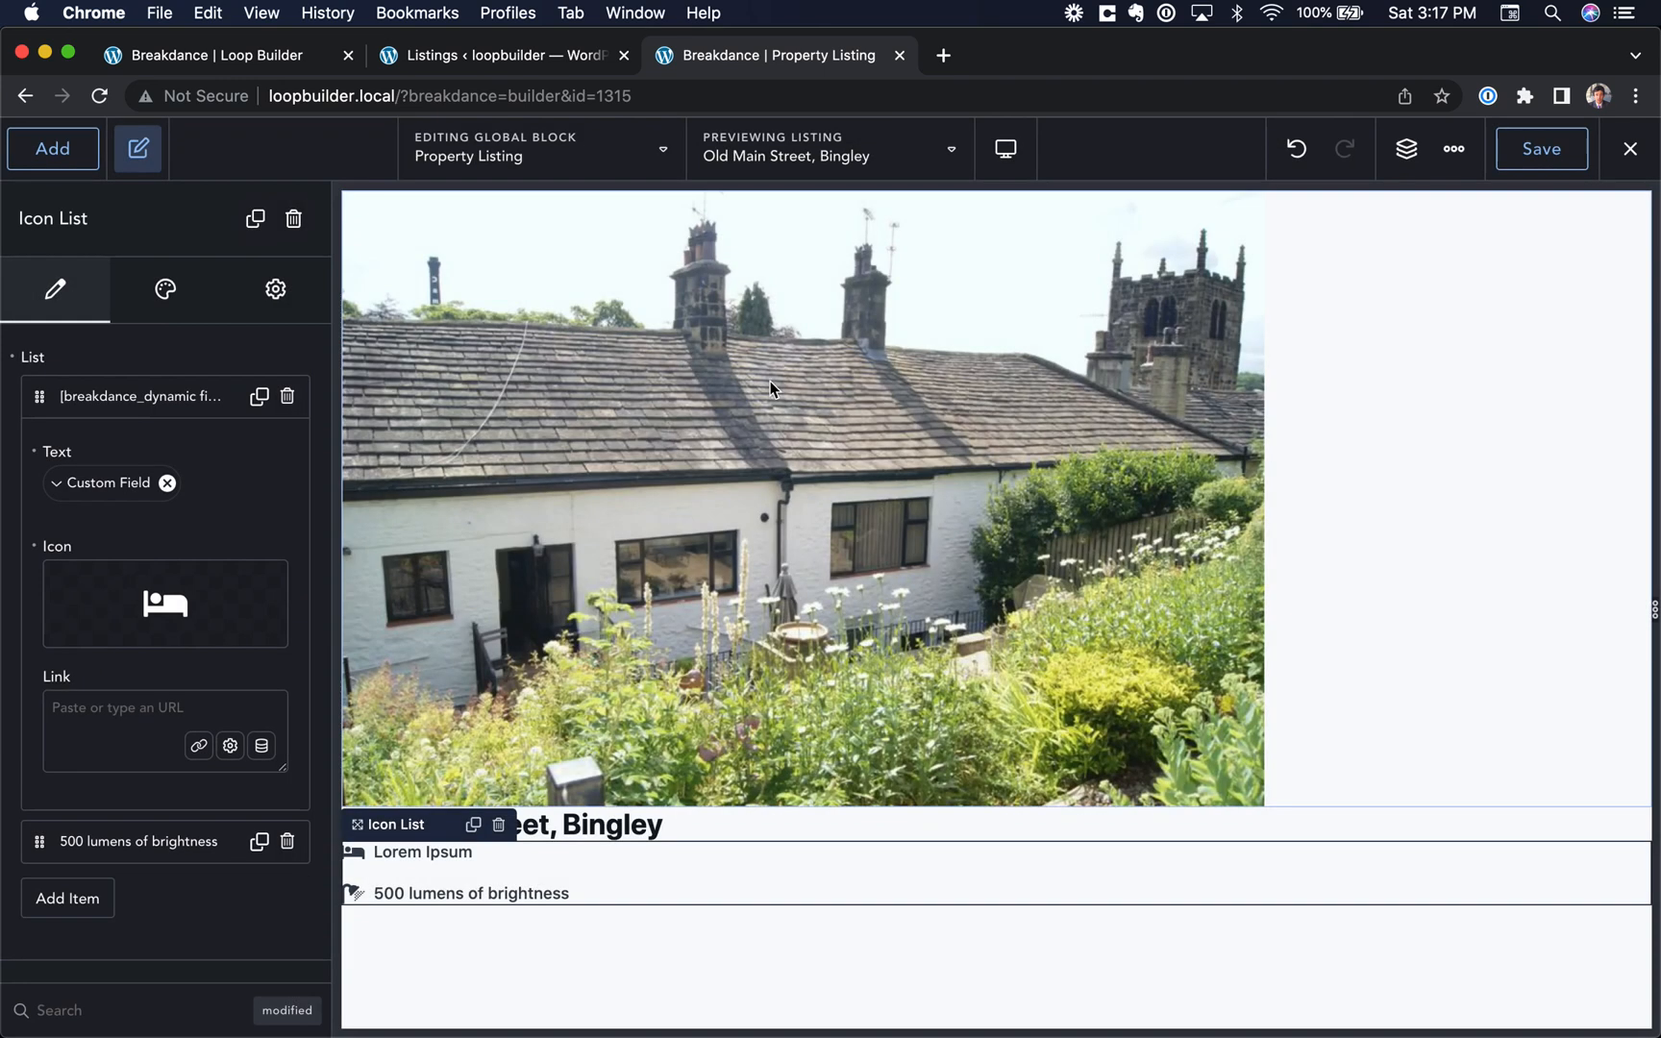
left_click(60, 488)
left_click(100, 593)
type("bedrooms")
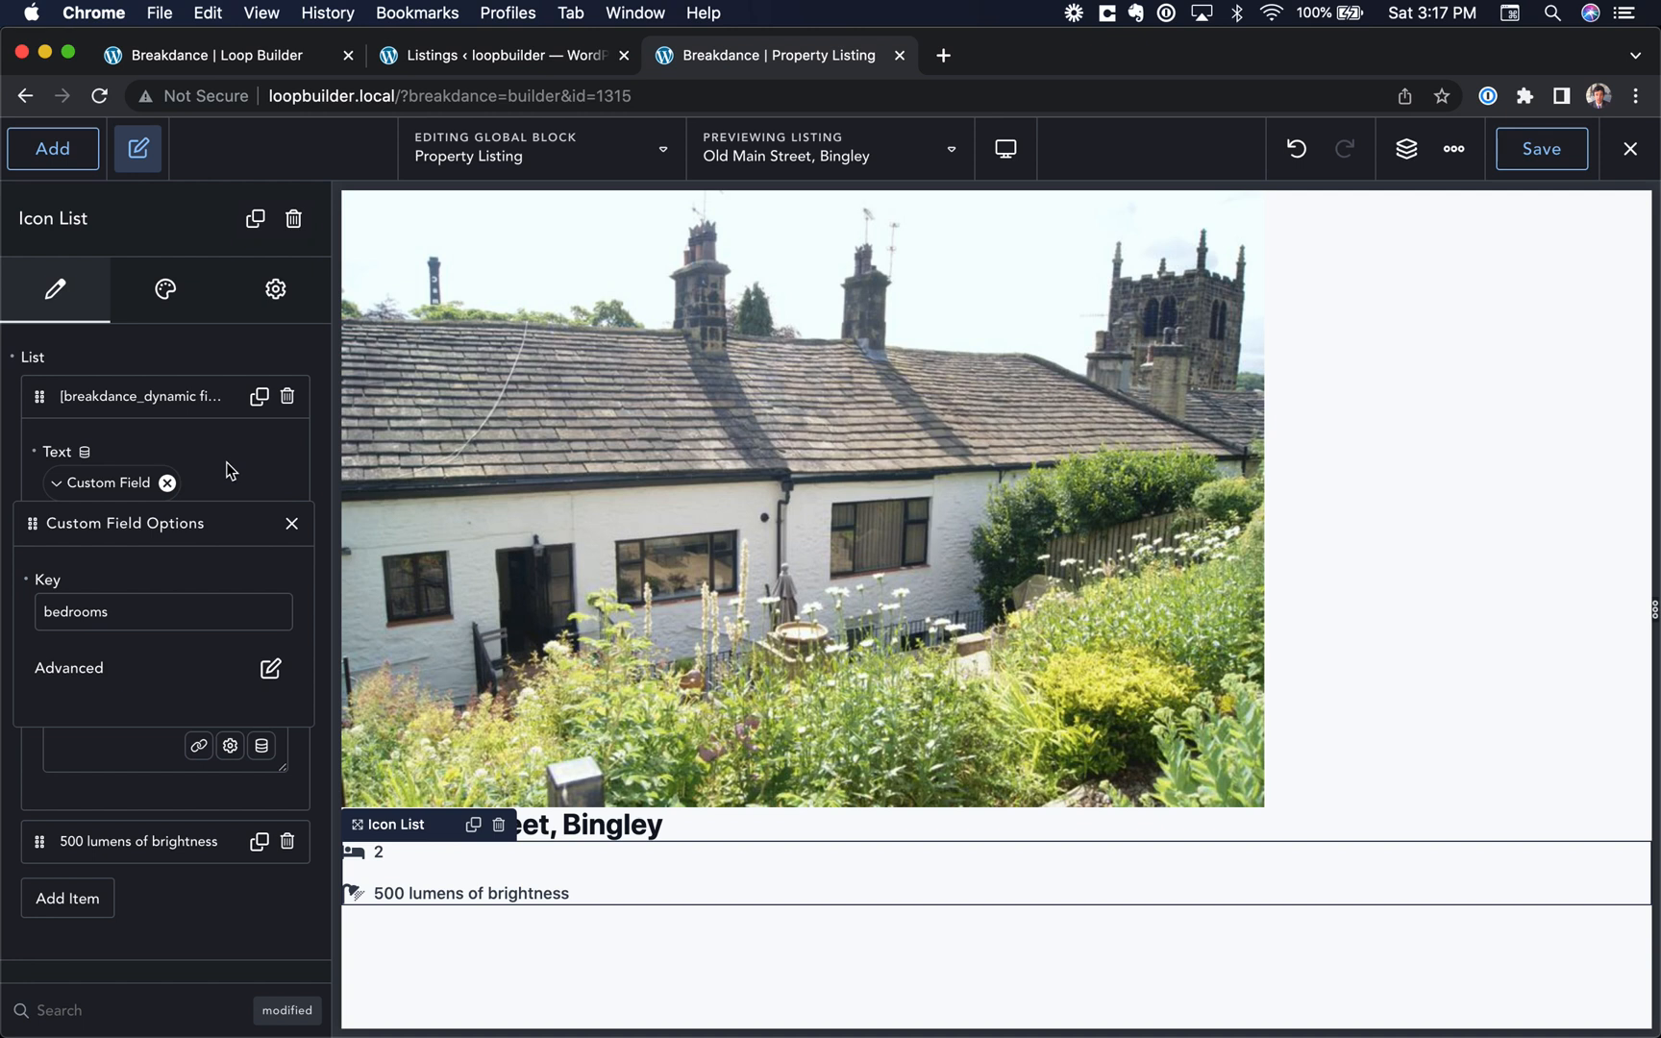
double_click(84, 609)
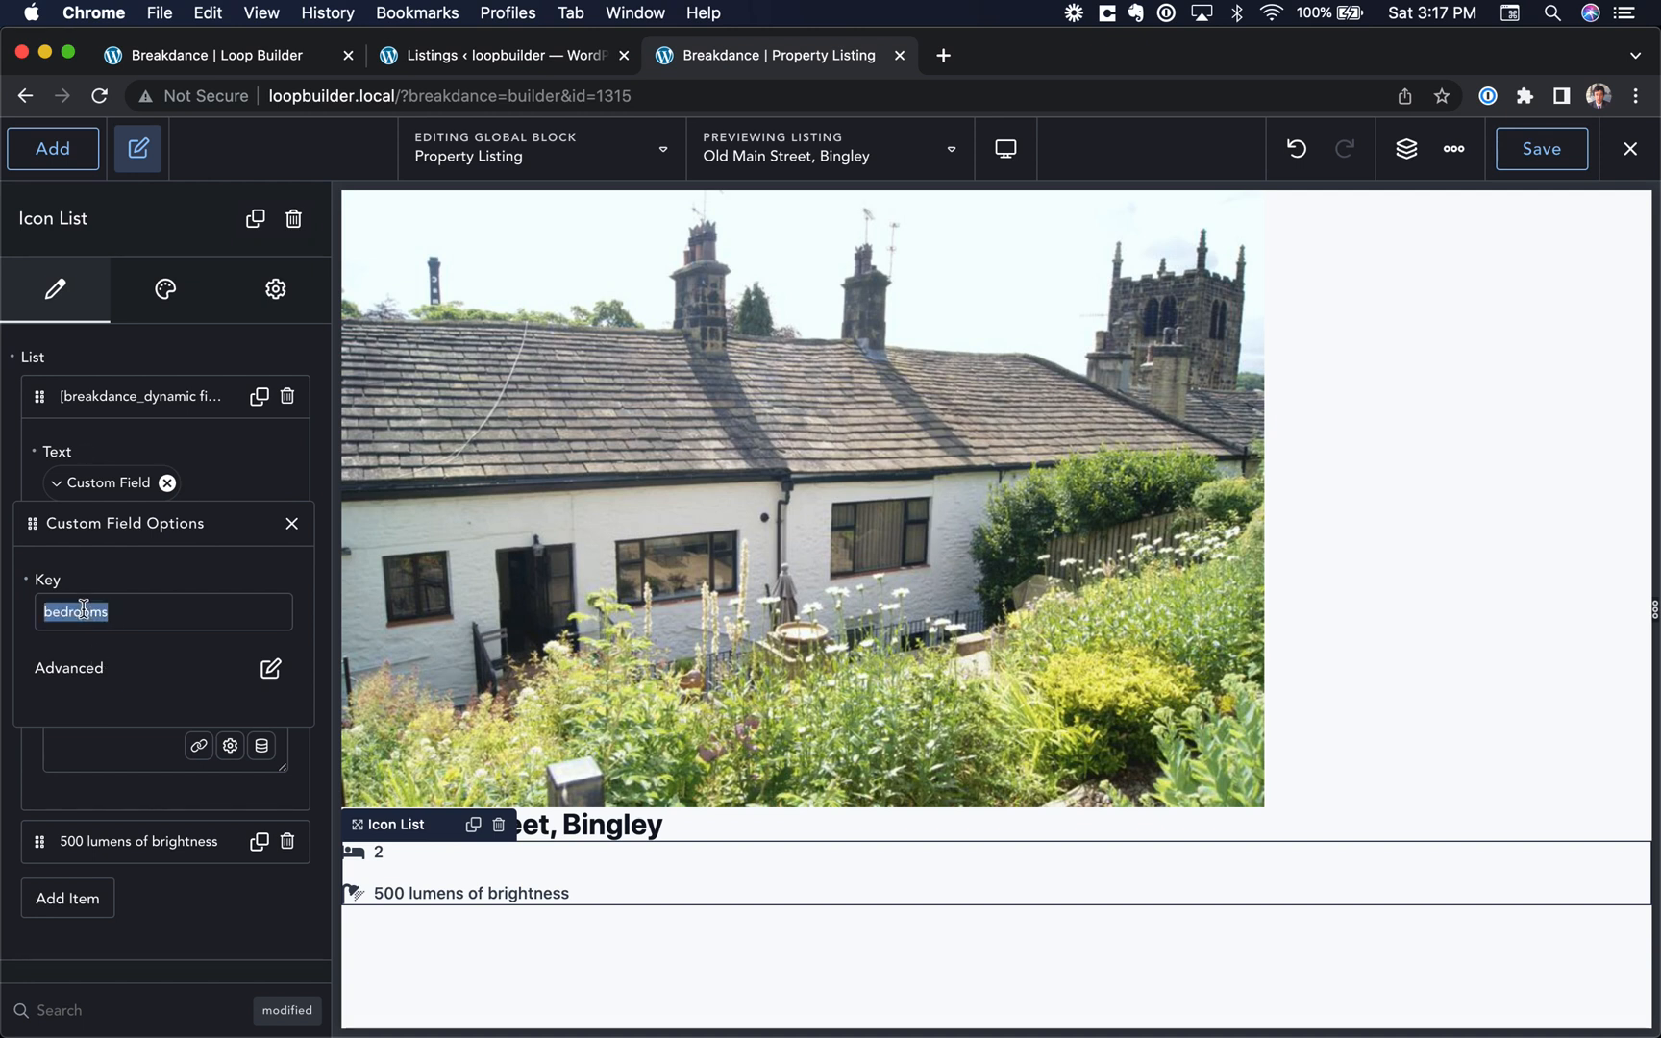
Step: Append the text " Bedrooms" after the bedrooms custom field in the first list item
left_click(270, 668)
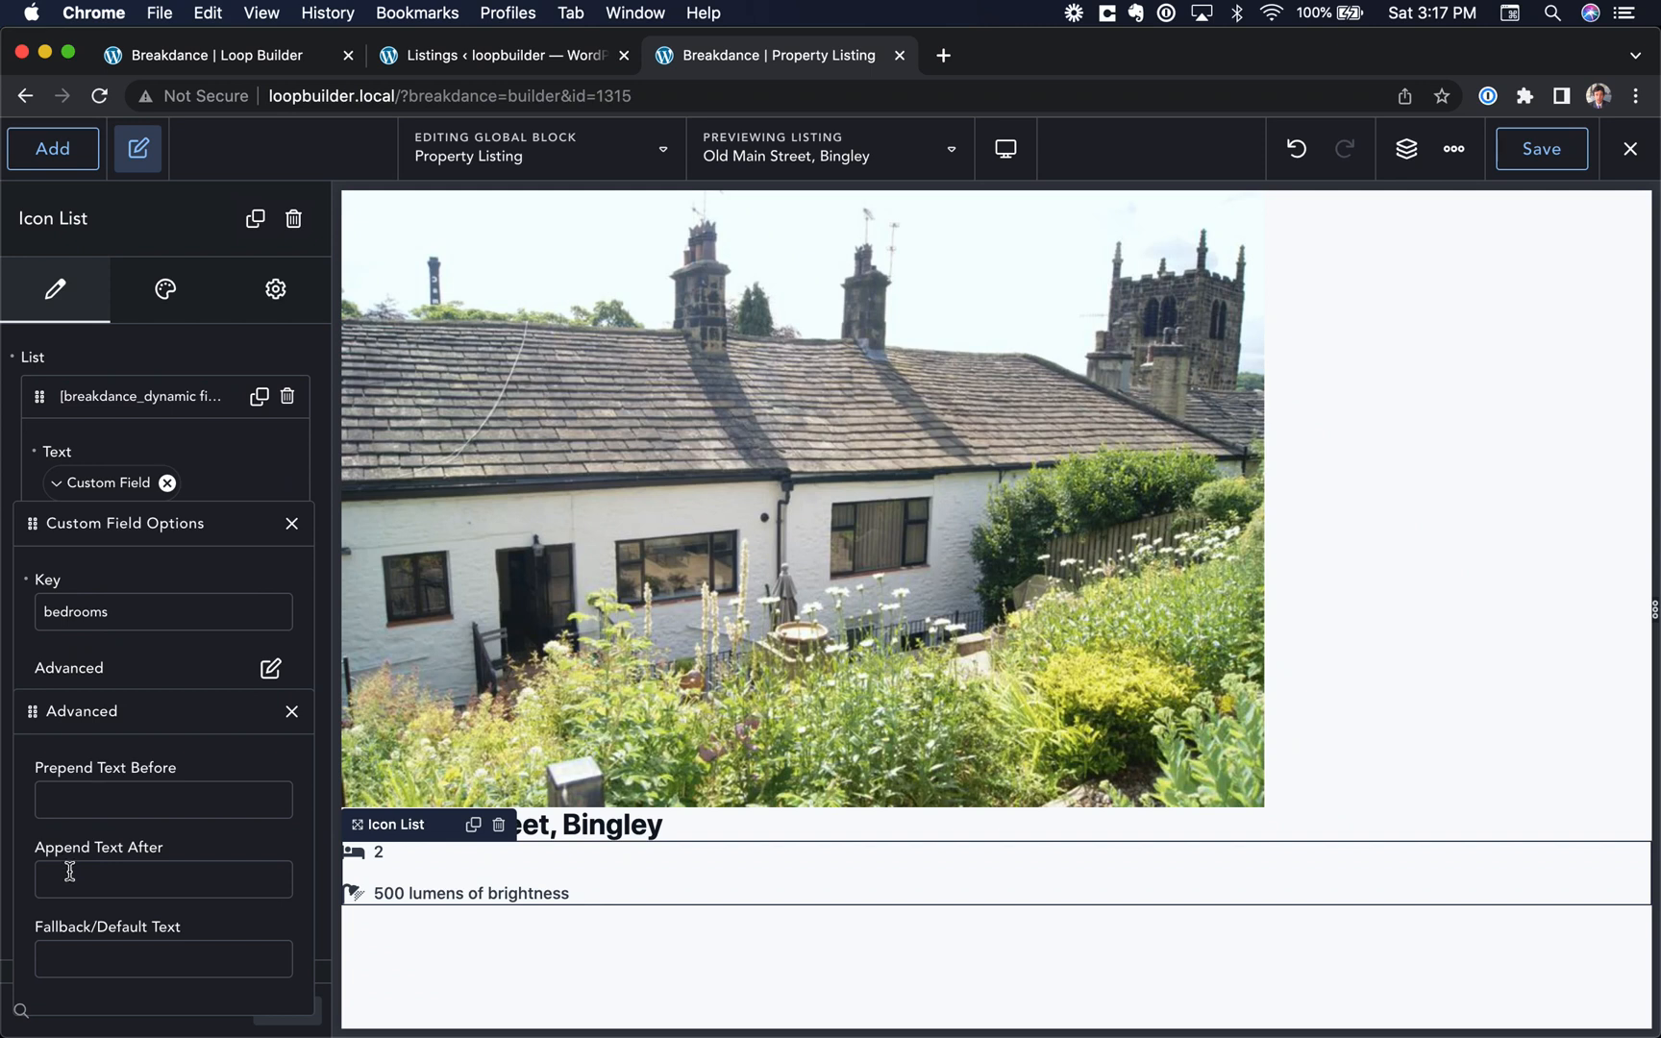
type("Bedrpp")
left_click(259, 555)
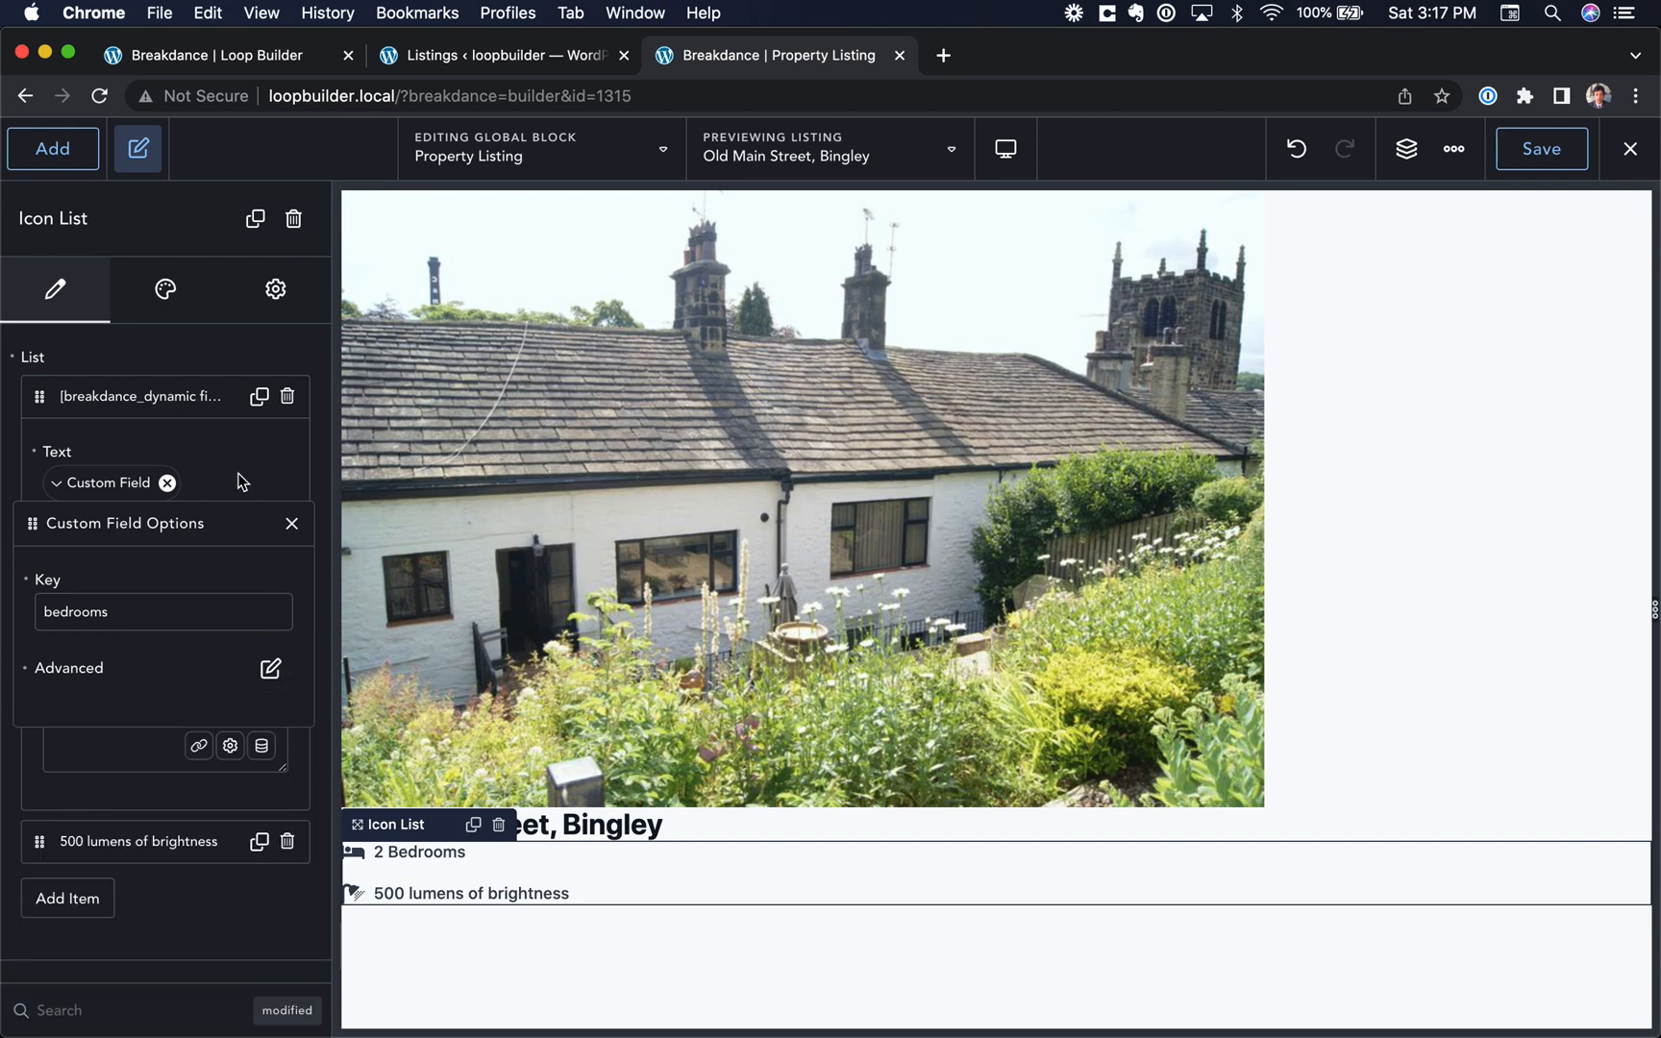
left_click(238, 474)
left_click(202, 391)
Step: Replace the text of the second list item, "500 lumens of brightness", with a Custom Field using the key "bathrooms"
left_click(200, 449)
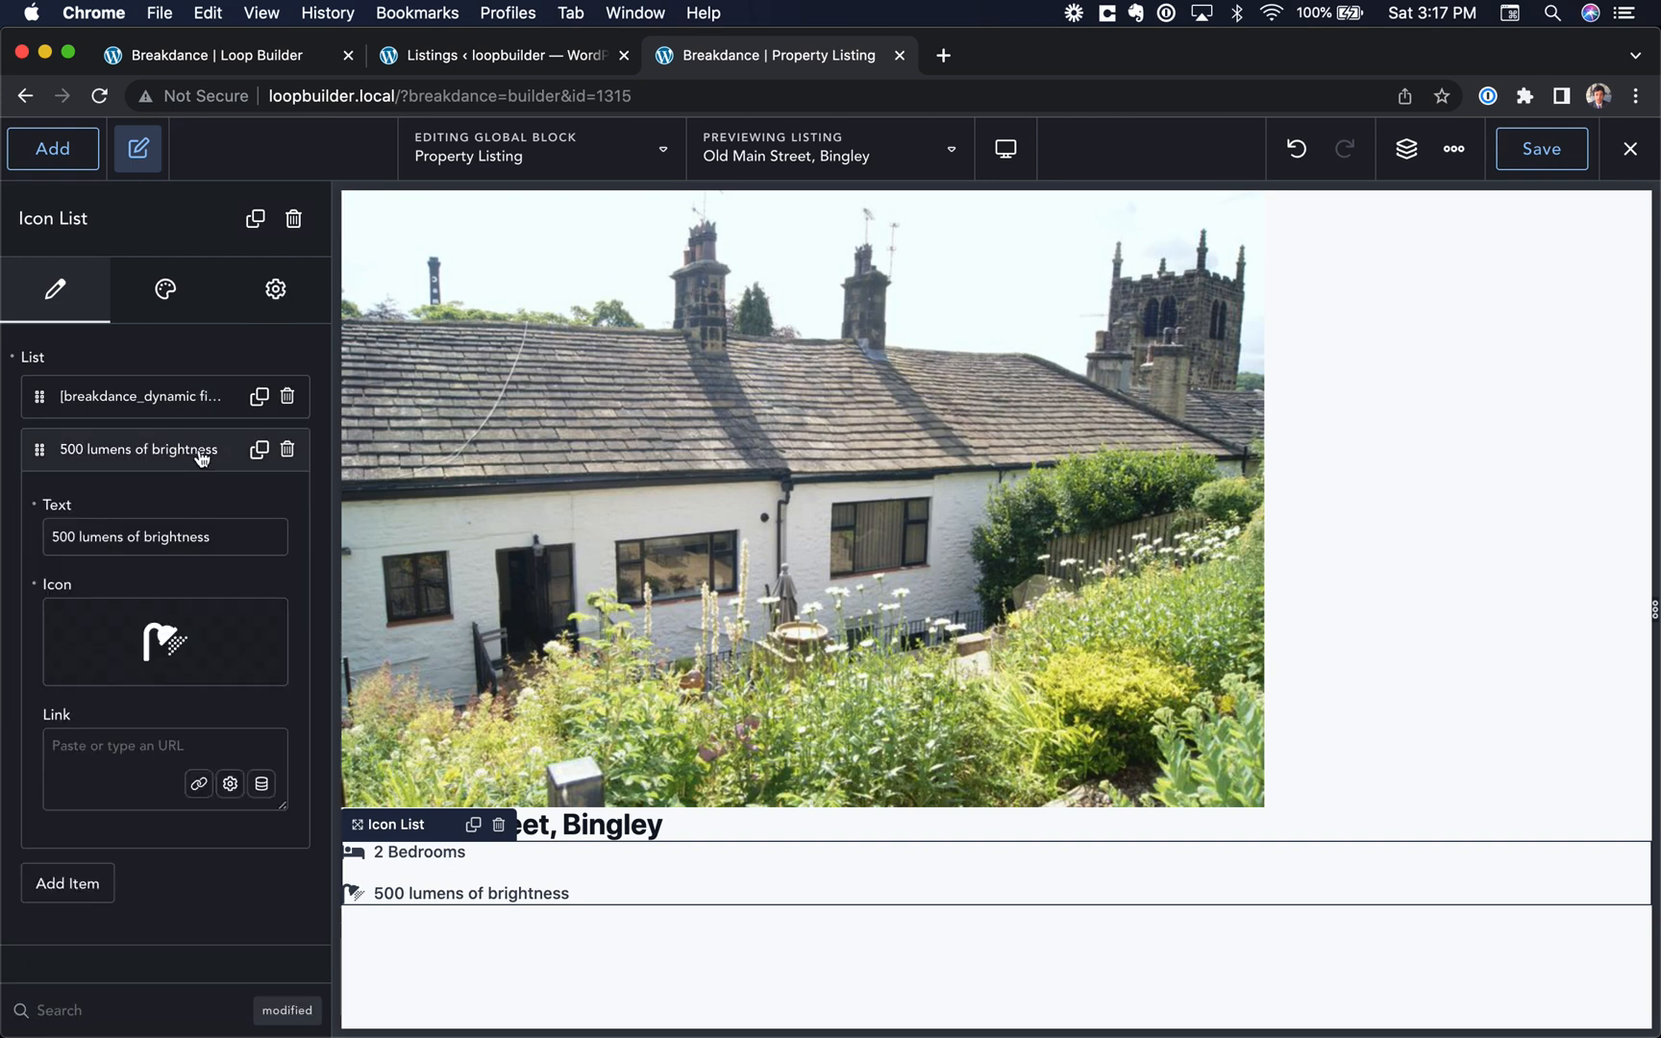
triple_click(159, 541)
left_click(85, 506)
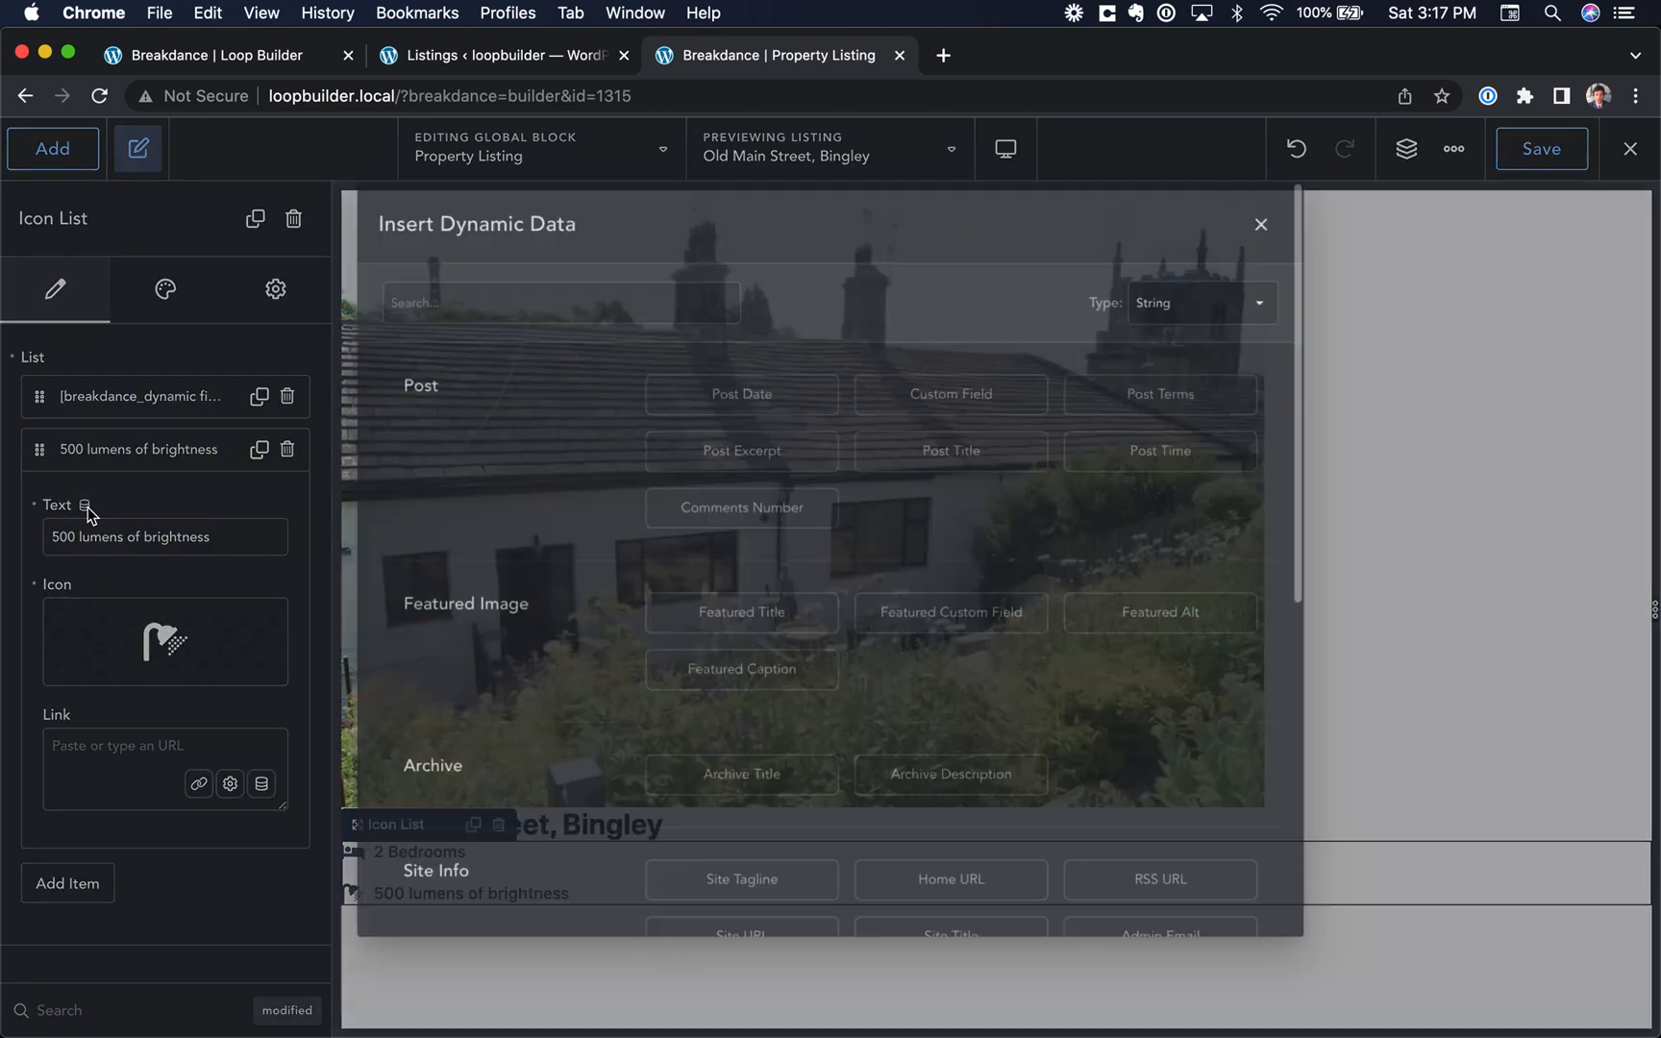
left_click(932, 389)
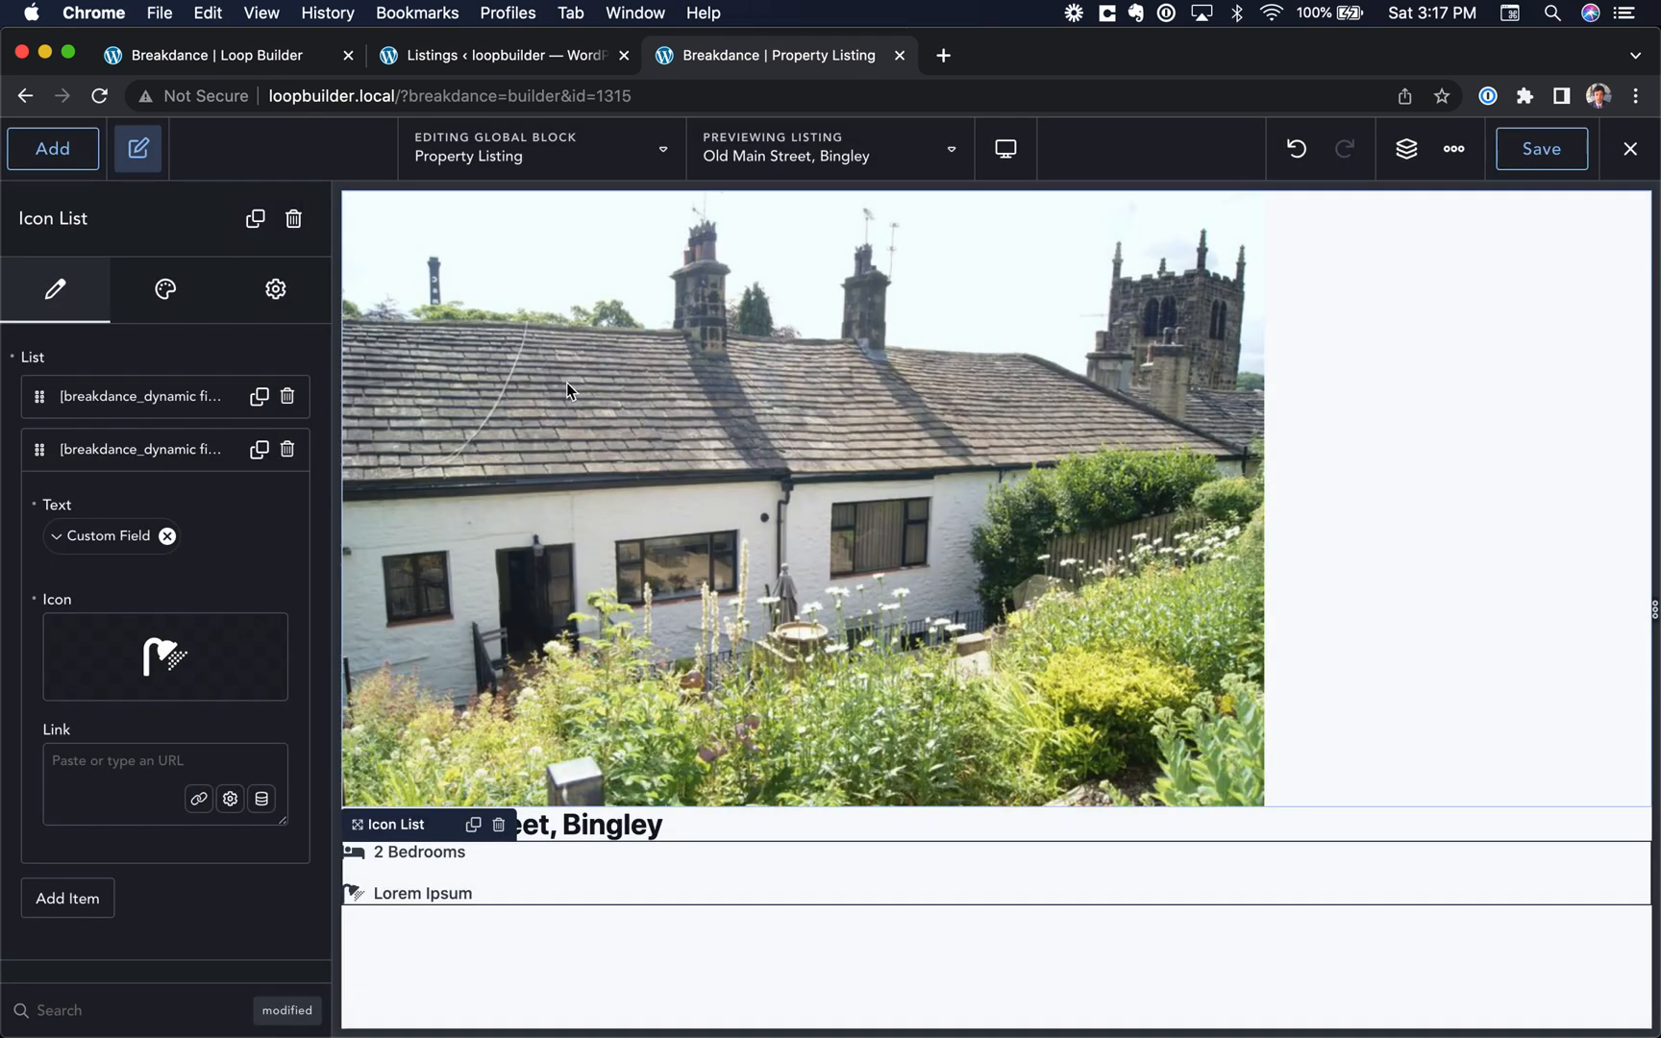
left_click(58, 544)
left_click(119, 676)
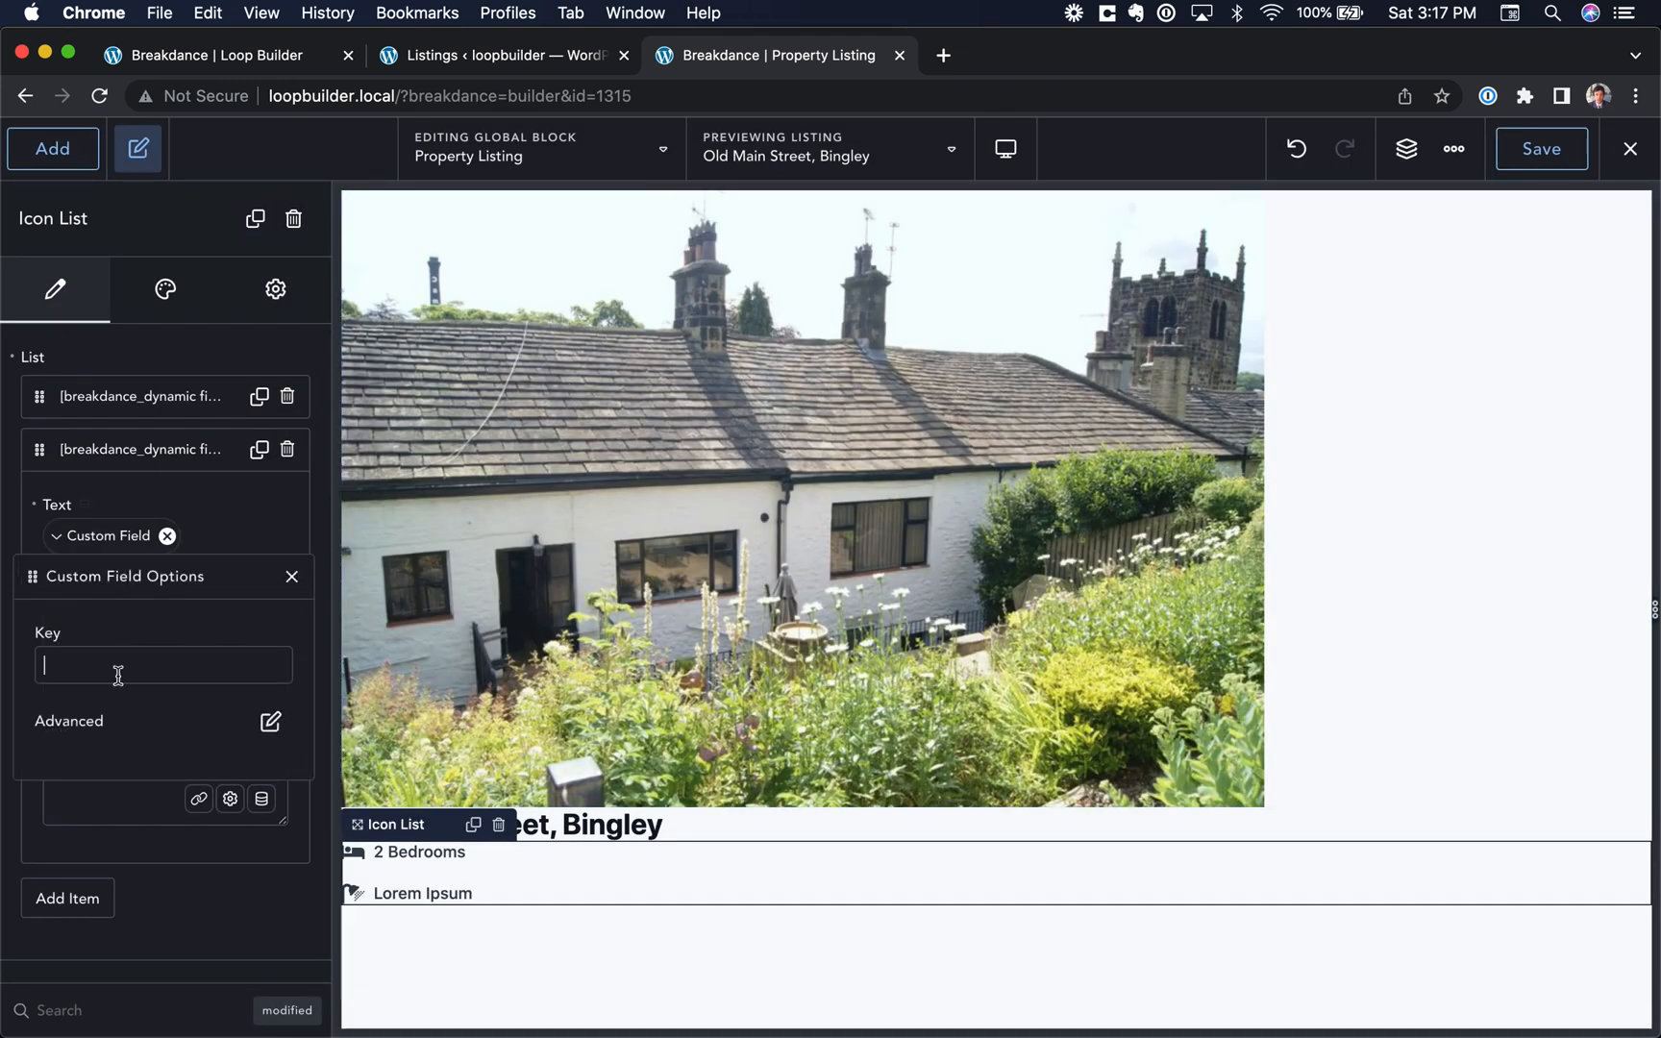
Step: Append the text " Bathrooms" after the bathrooms custom field in the second list item
left_click(270, 723)
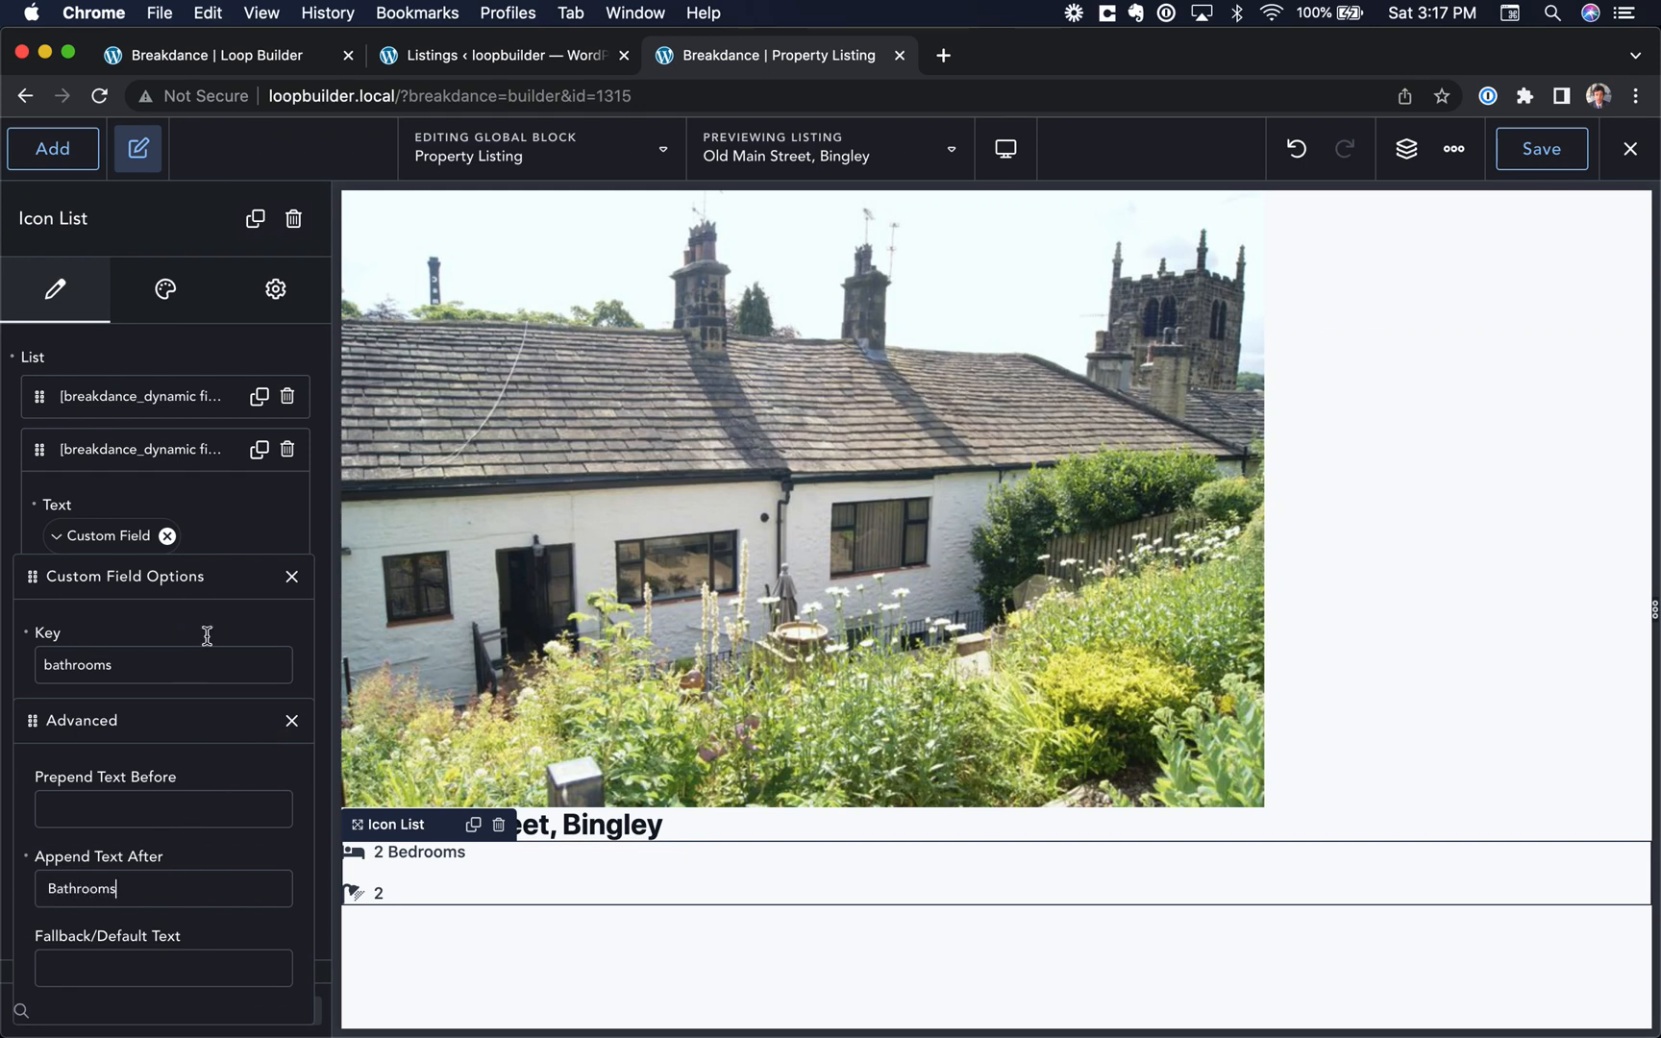
left_click(213, 583)
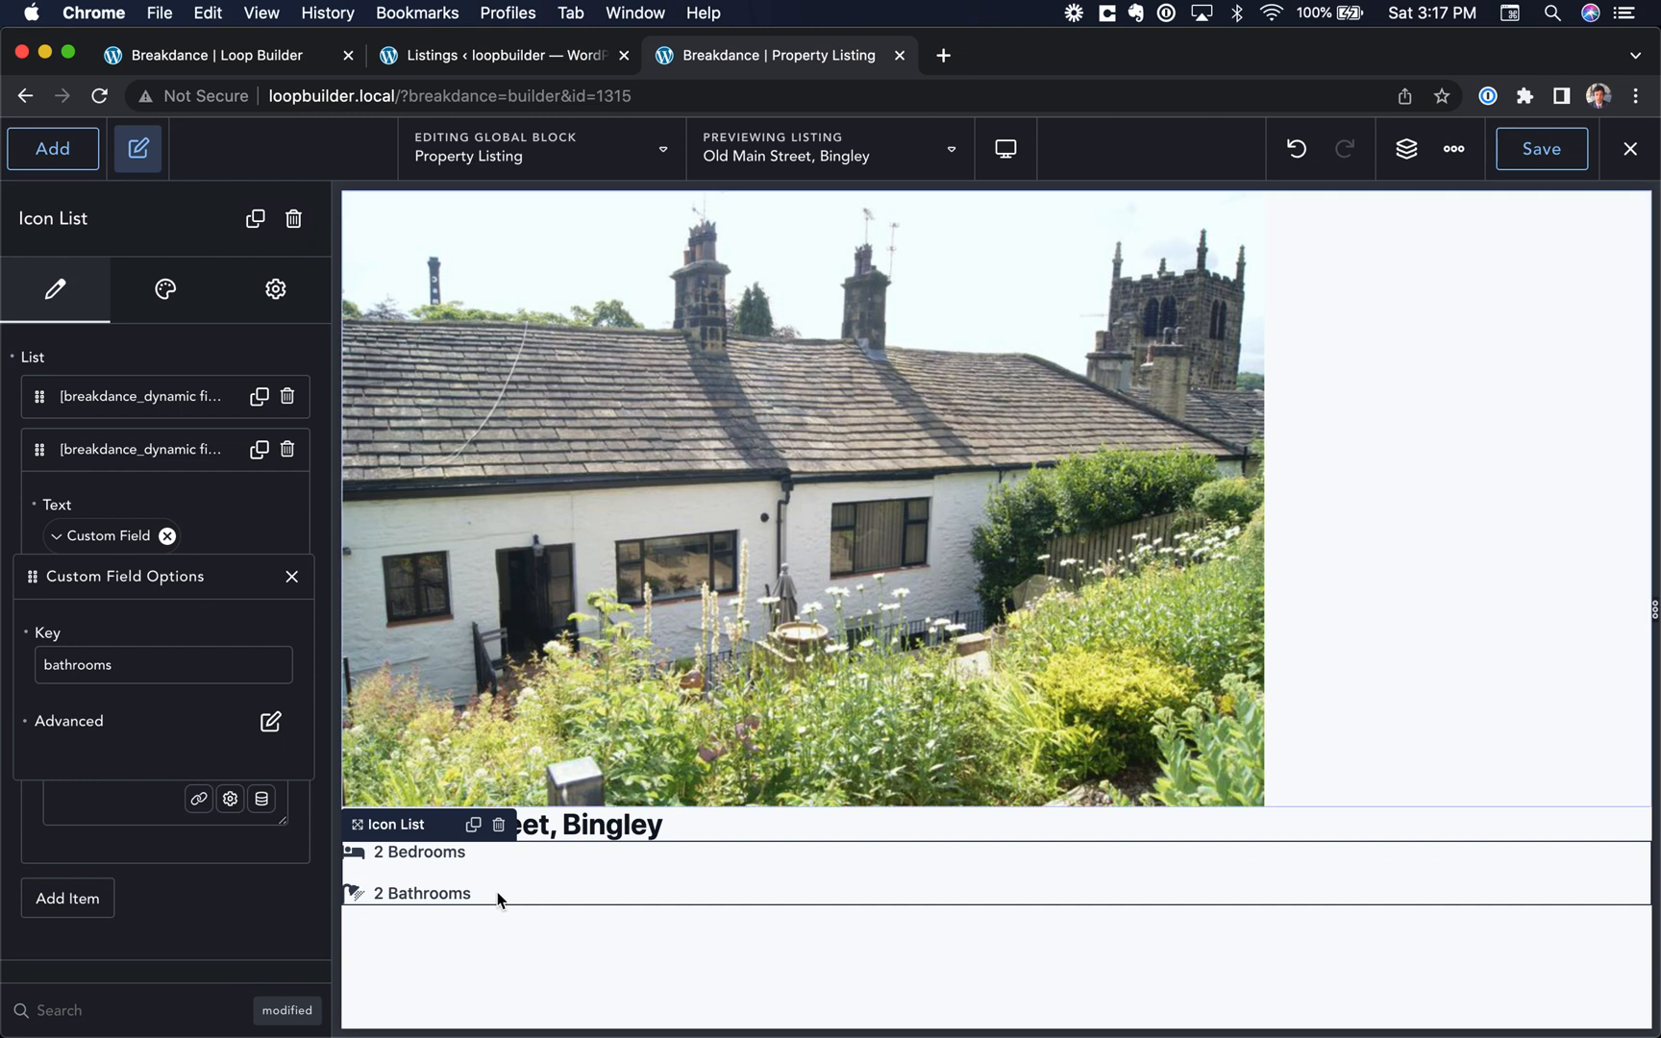
left_click(470, 932)
Step: Add a little spacing above and below the post title, separating it from the featured image and the icon list
left_click(575, 542)
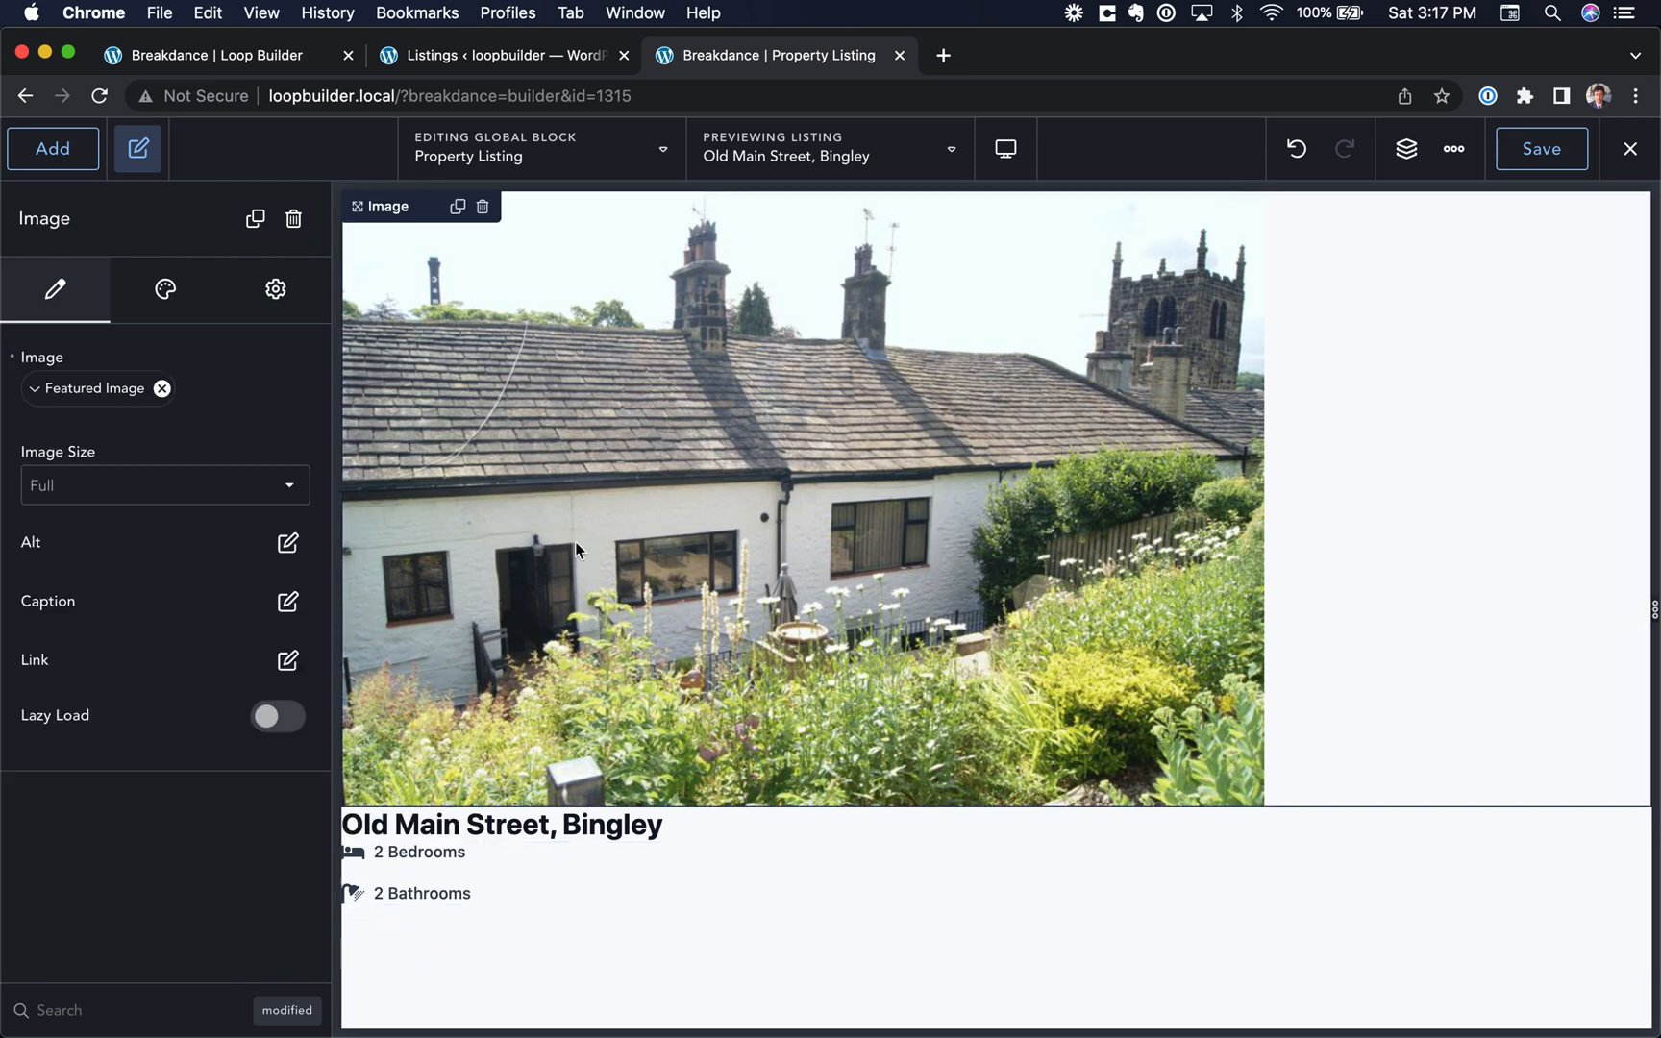
left_click(467, 829)
left_click(475, 853)
left_click(586, 829)
left_click_drag(600, 842, 637, 825)
left_click(640, 753)
left_click(624, 857)
left_click(601, 931)
Step: Preview the block with the listing "Hall Bank Drive, Bingley" and with "March Cote Lane, Cottingley, Bingley"
left_click(891, 244)
left_click(918, 154)
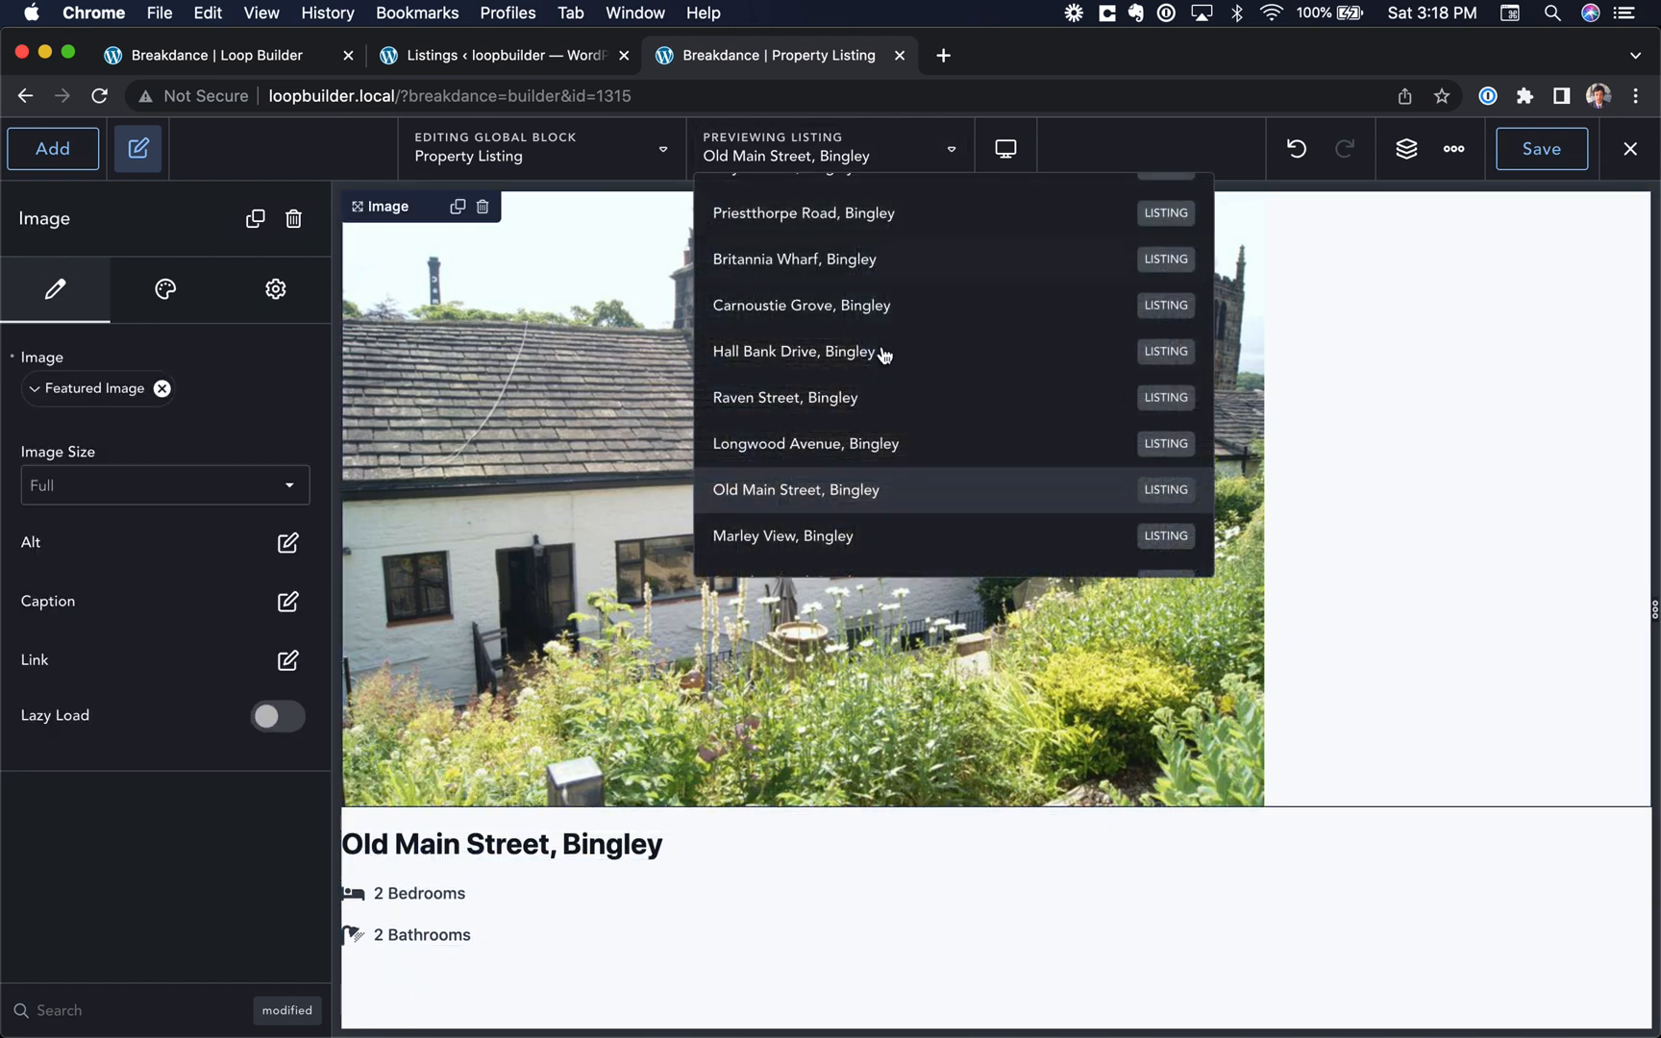
left_click(883, 355)
scroll(499, 850, "down", 2)
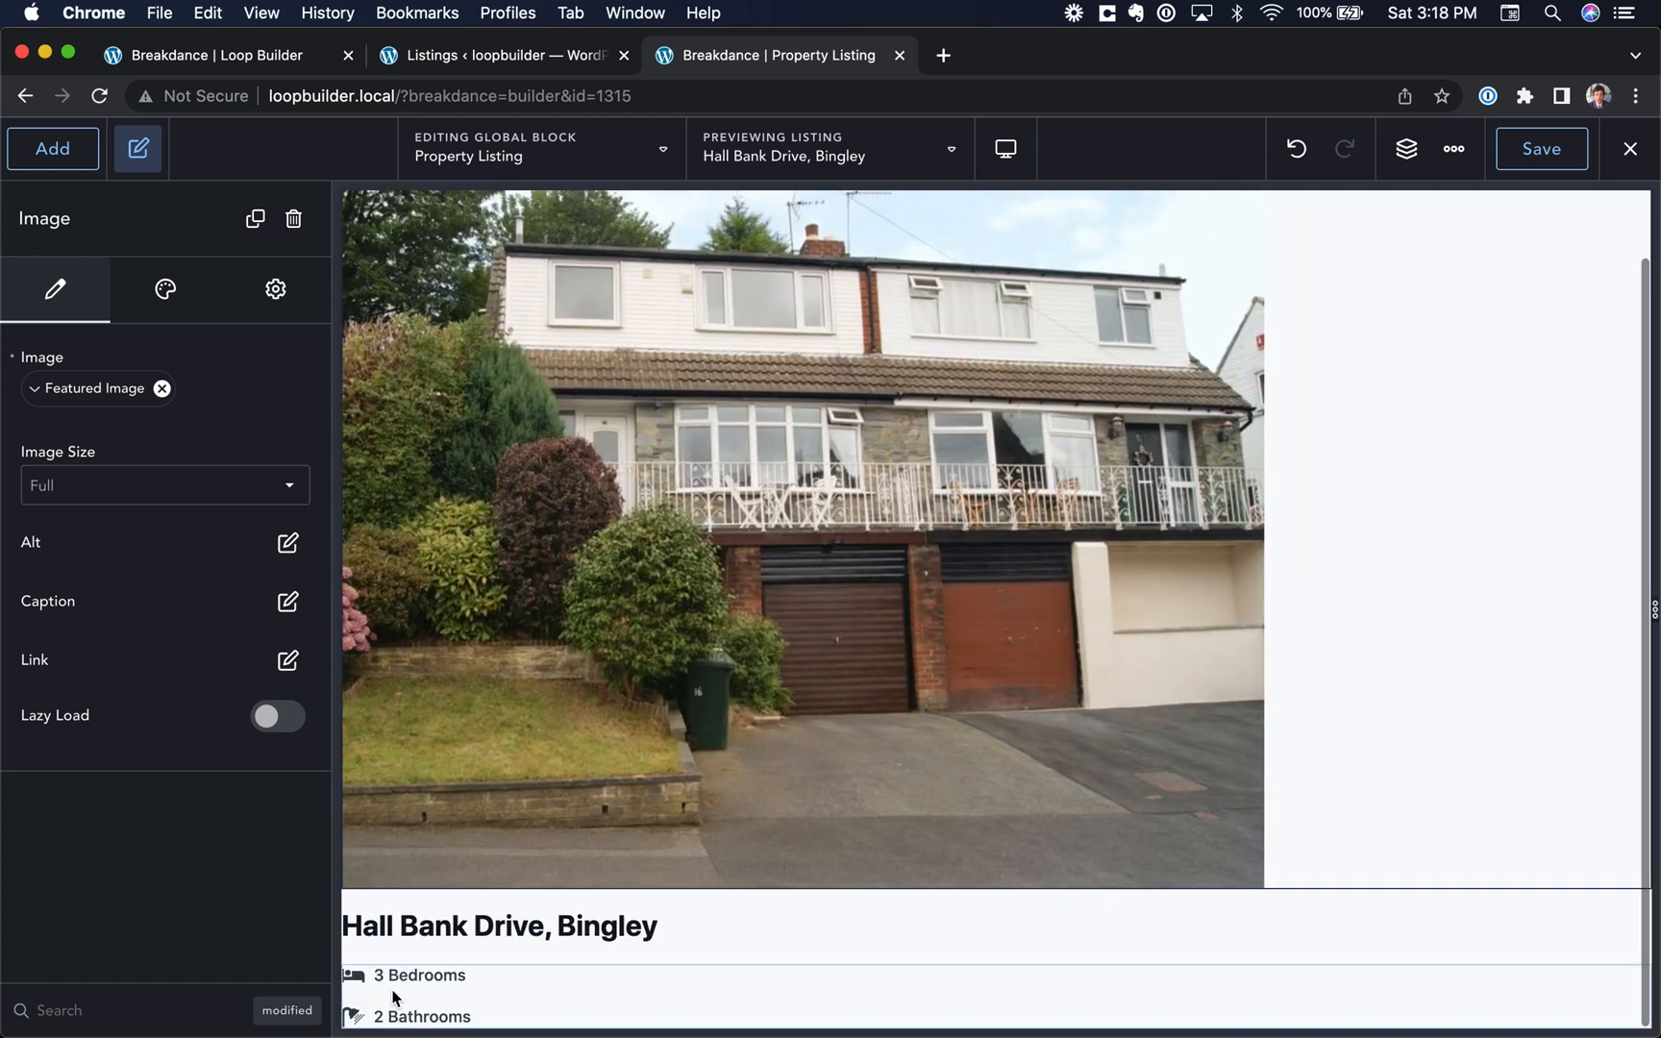
left_click(902, 154)
scroll(850, 366, "up", 3)
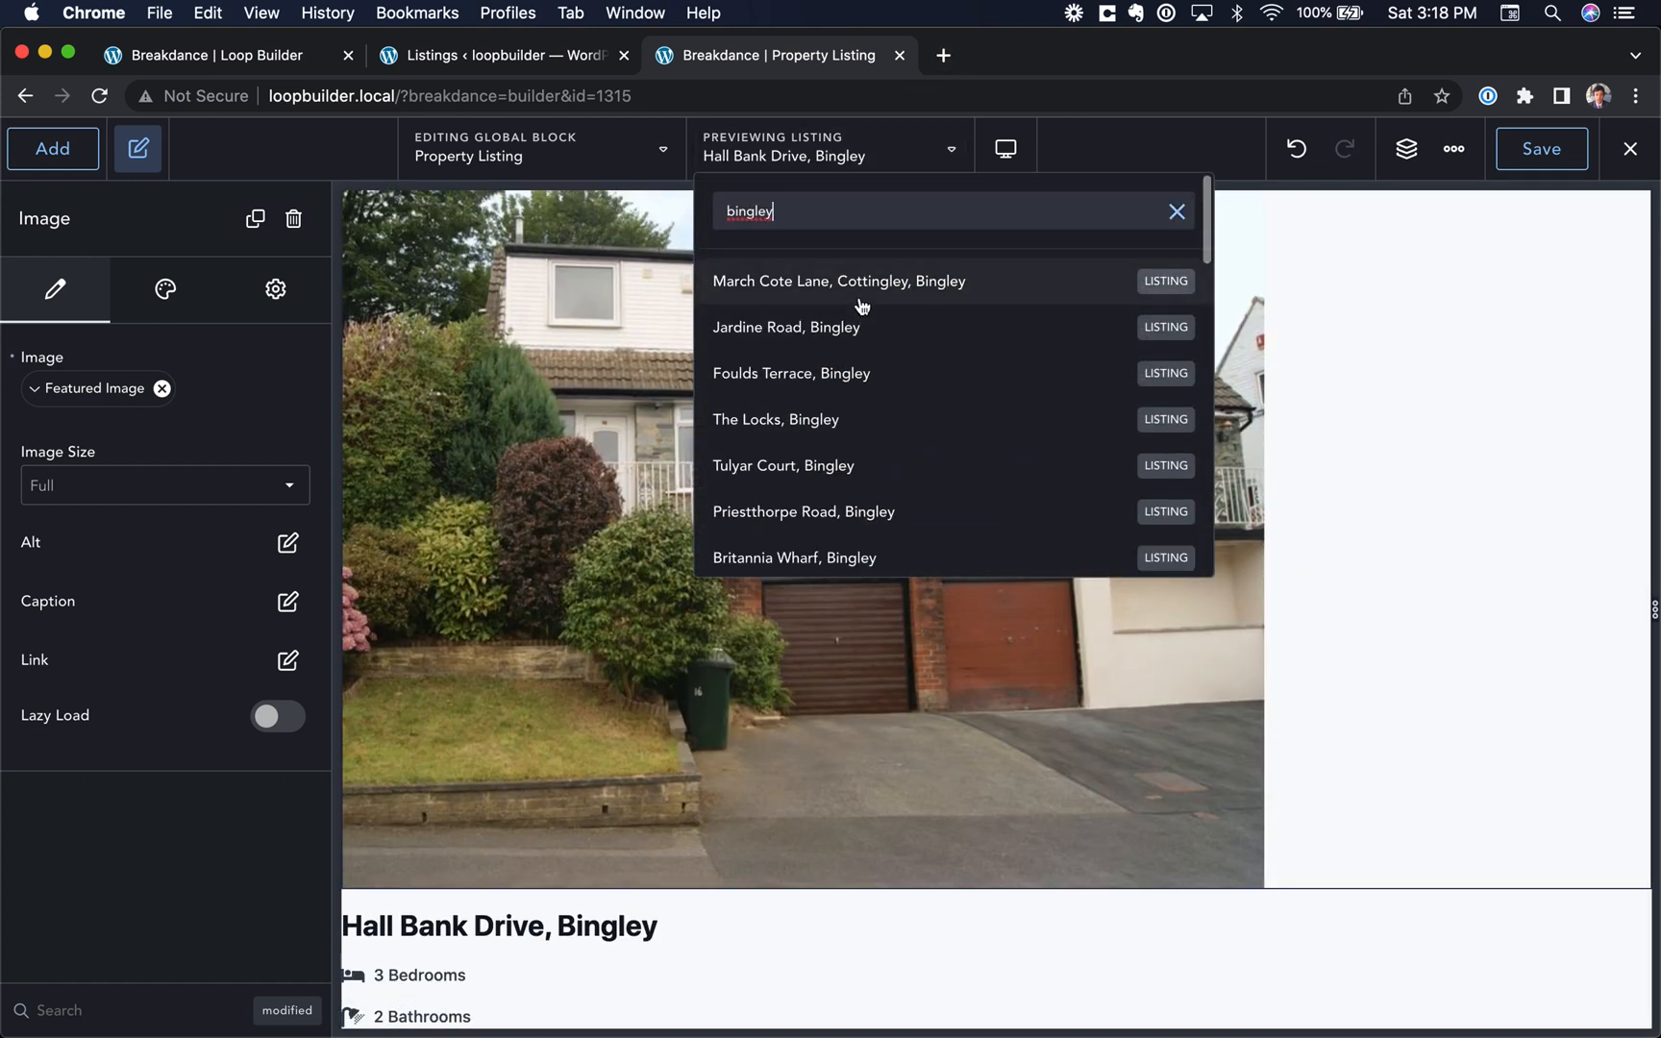
left_click(862, 306)
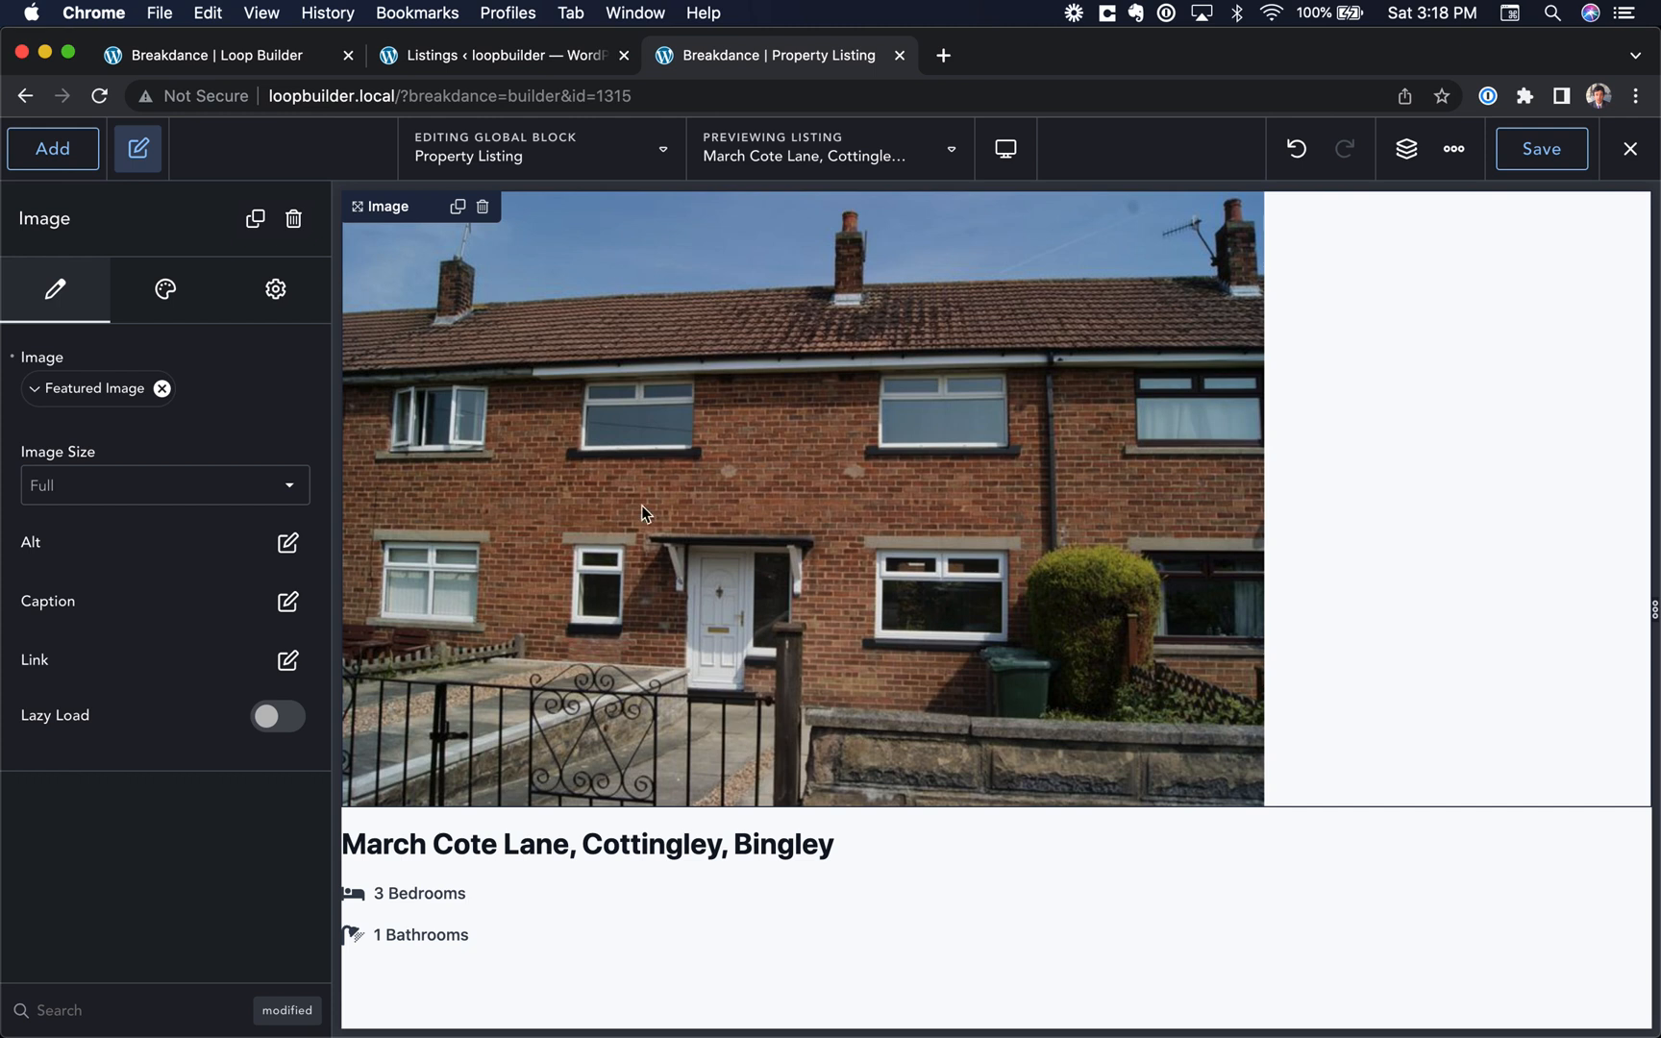
Step: Save the Property Listing block, close its tab and return to the Loop Builder page
left_click(1542, 154)
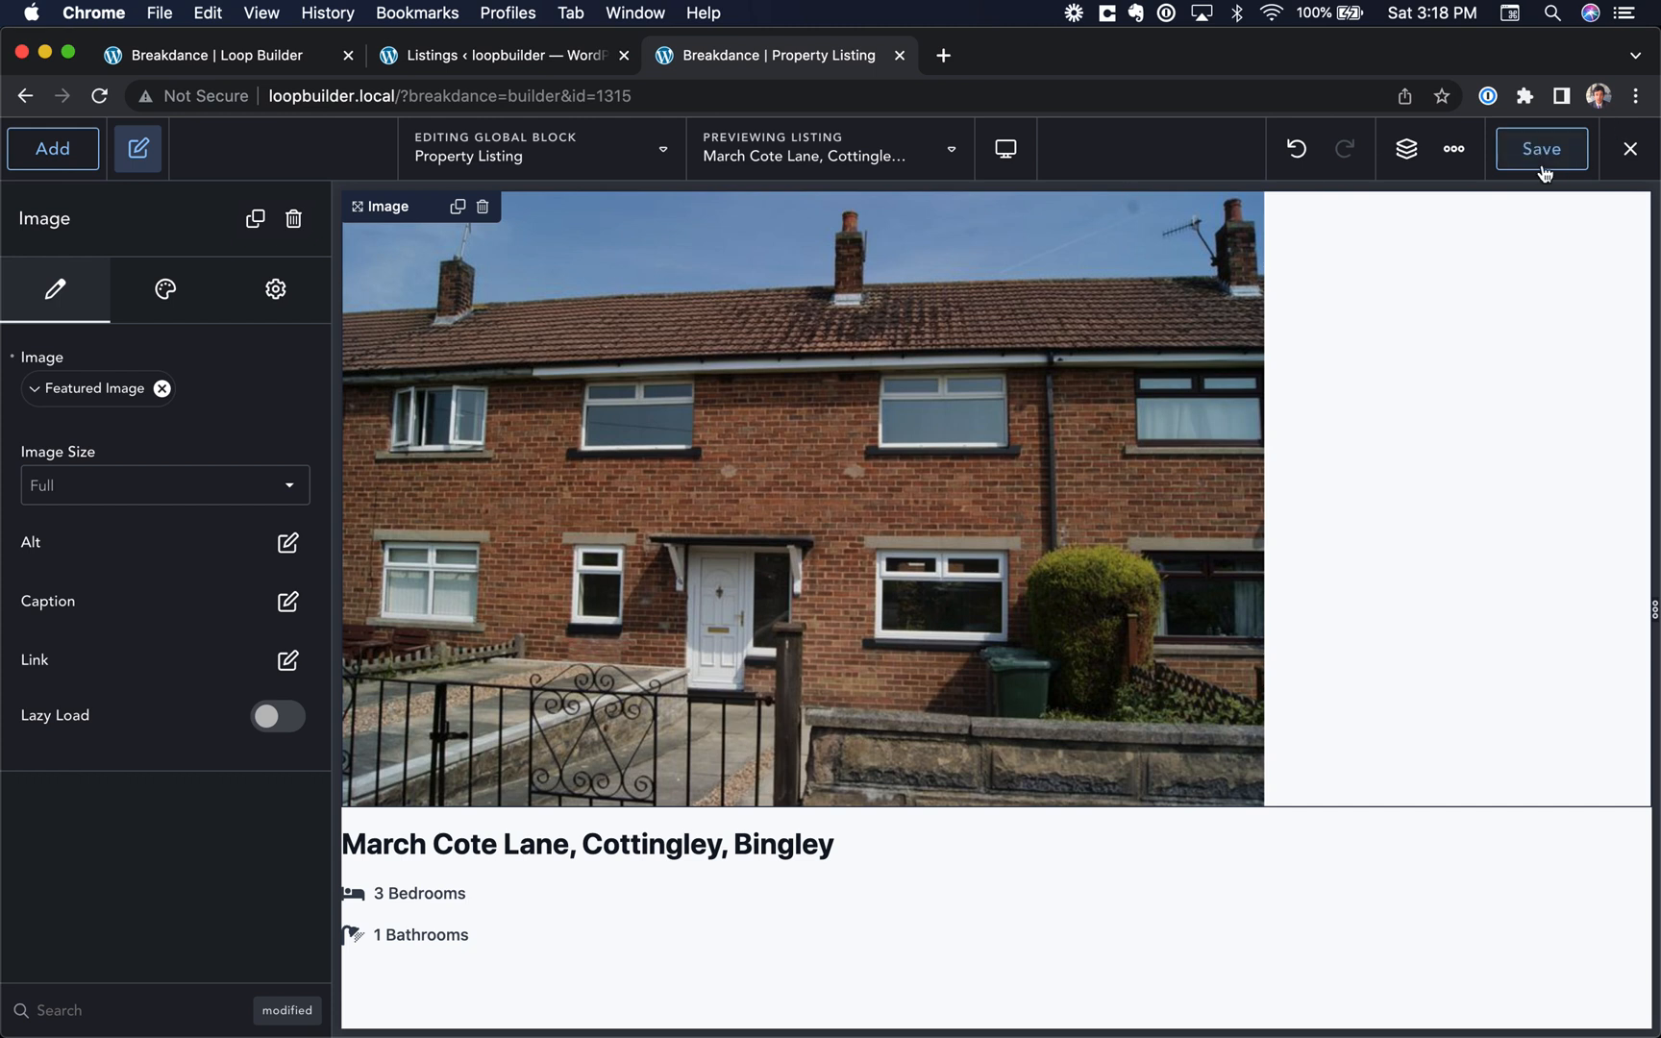
left_click(899, 55)
left_click(245, 58)
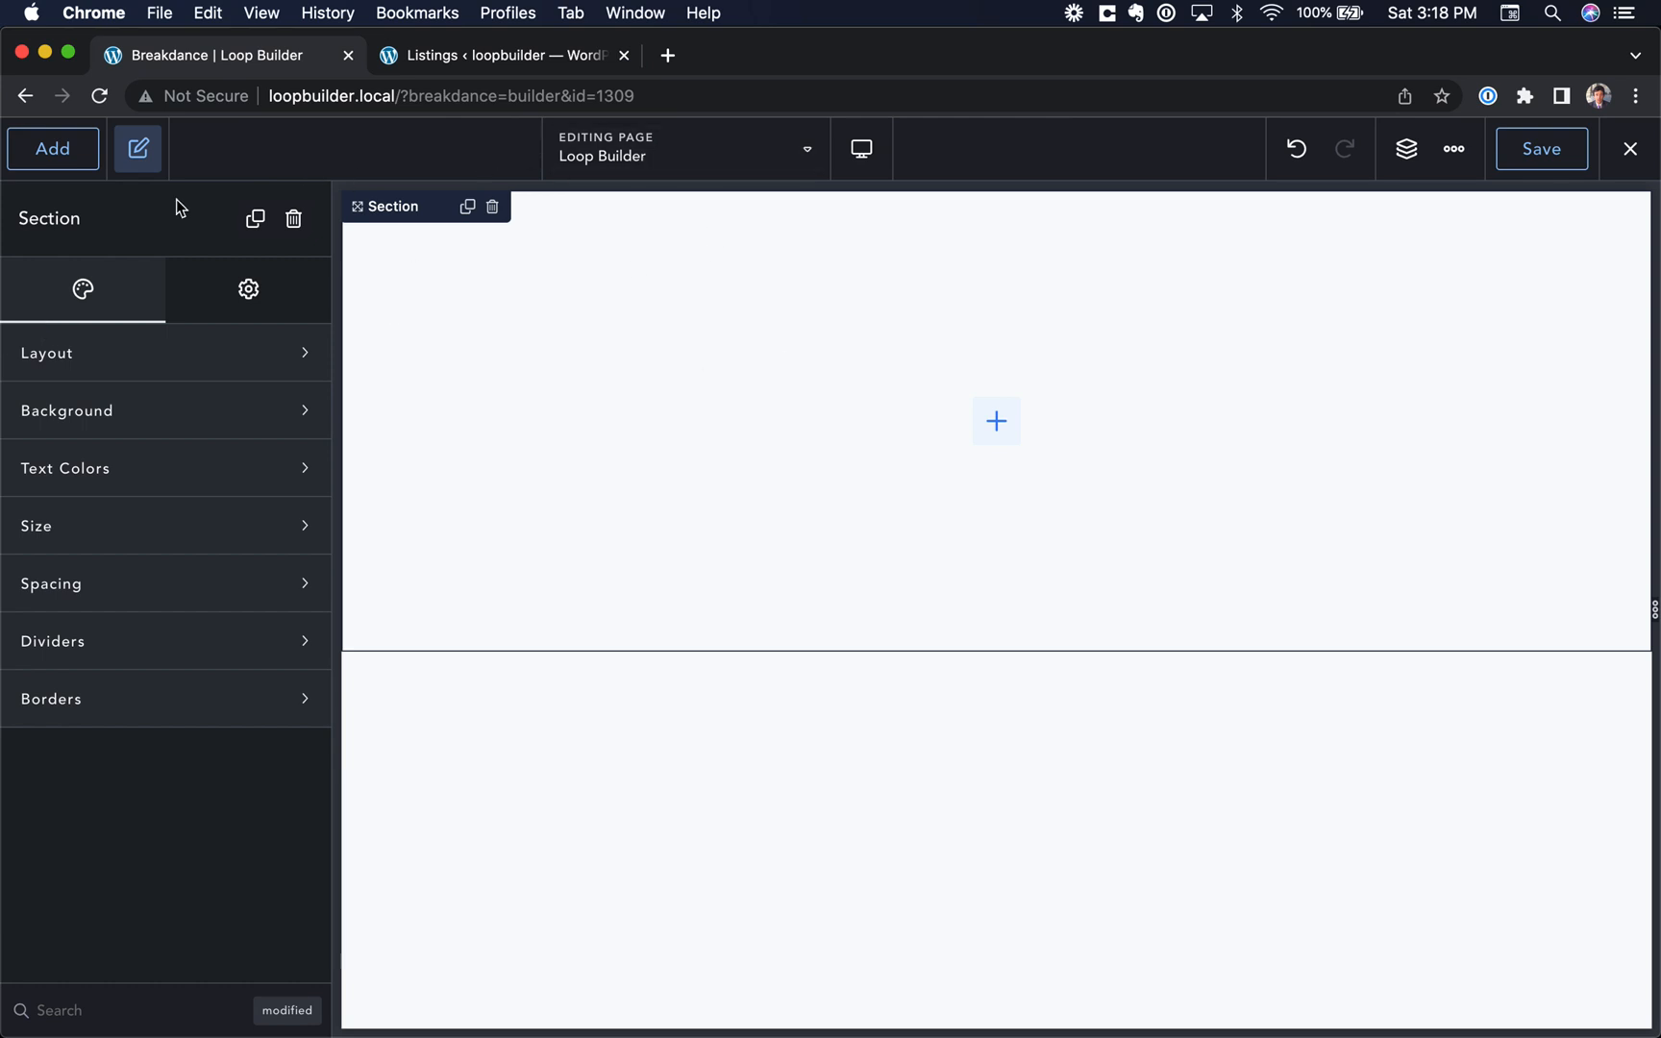
Step: Add a Post Loop Builder to the empty section and choose Property Listing as its global block
left_click(53, 148)
type("post l")
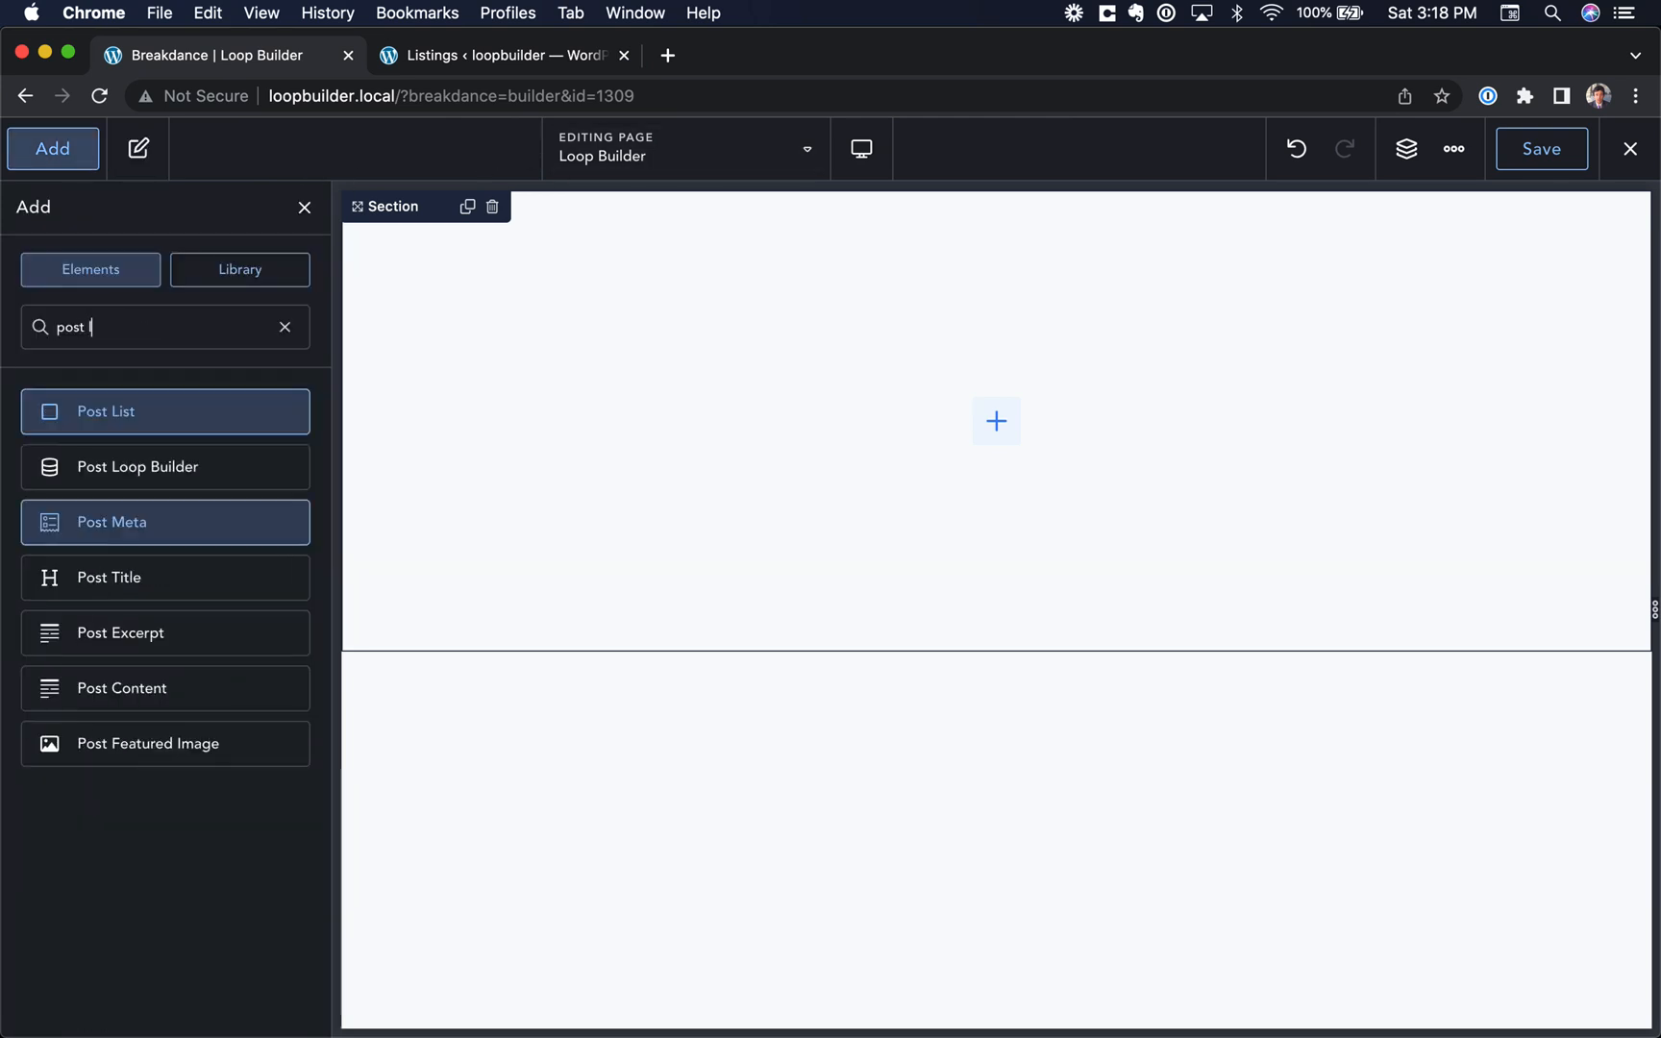
type("oop")
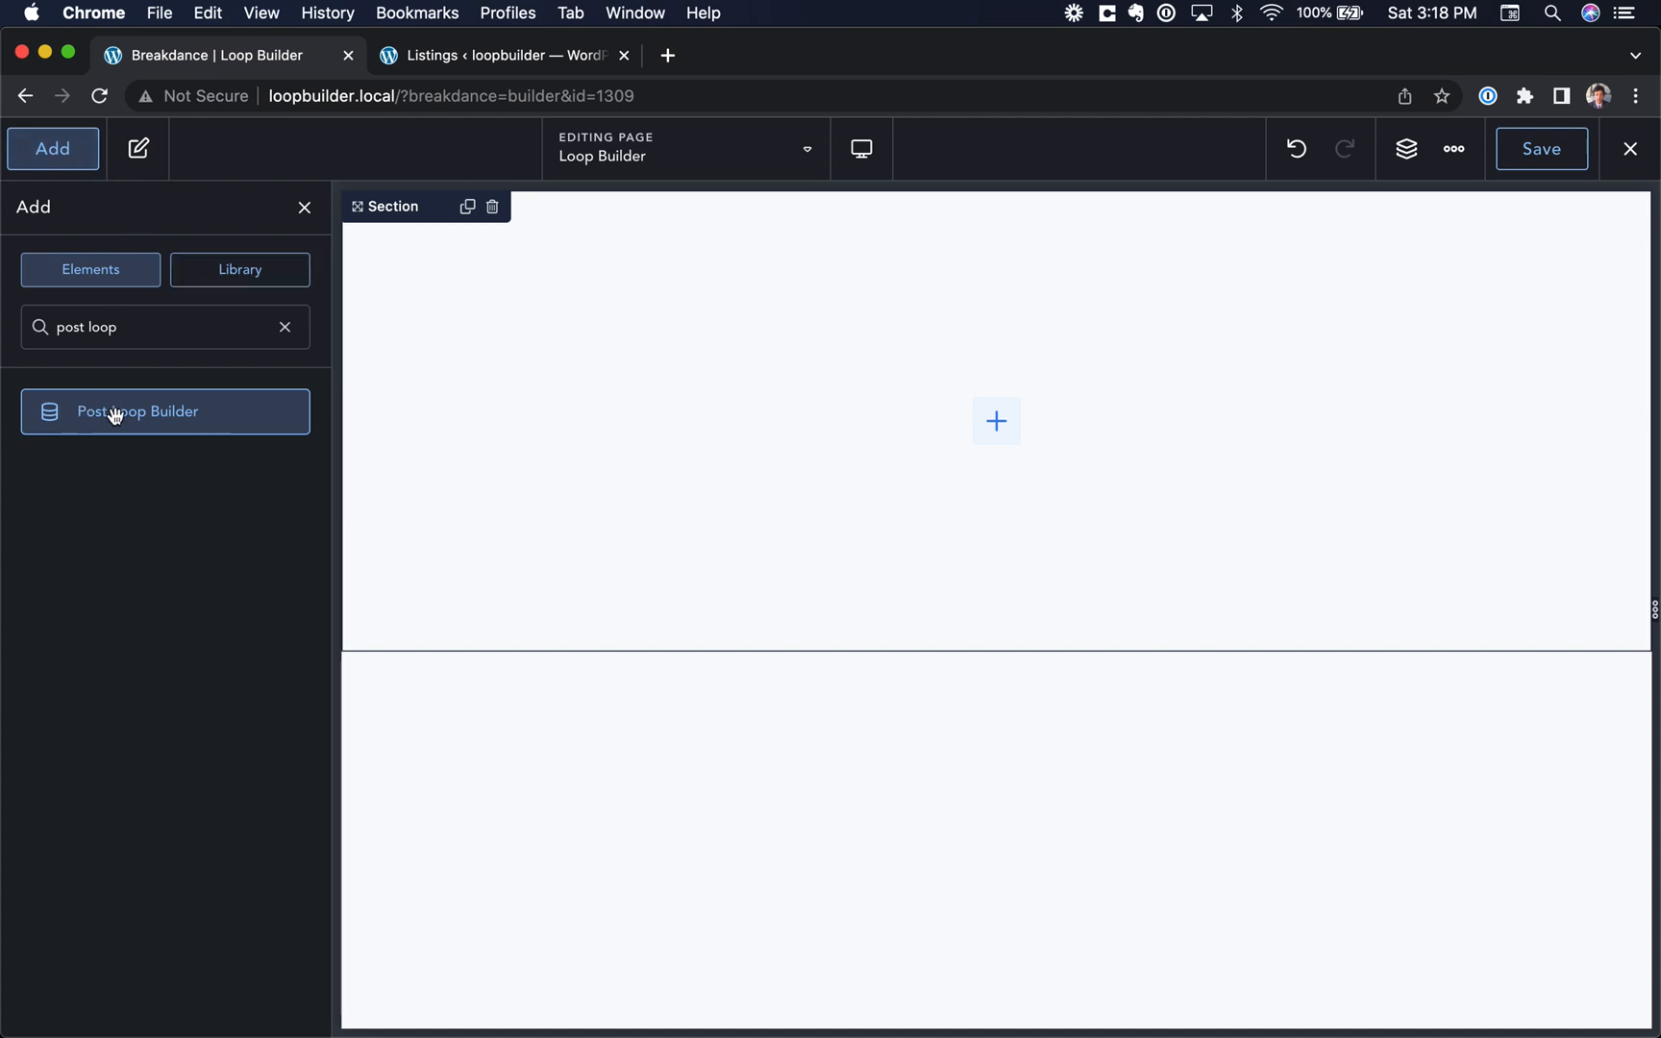
left_click(114, 413)
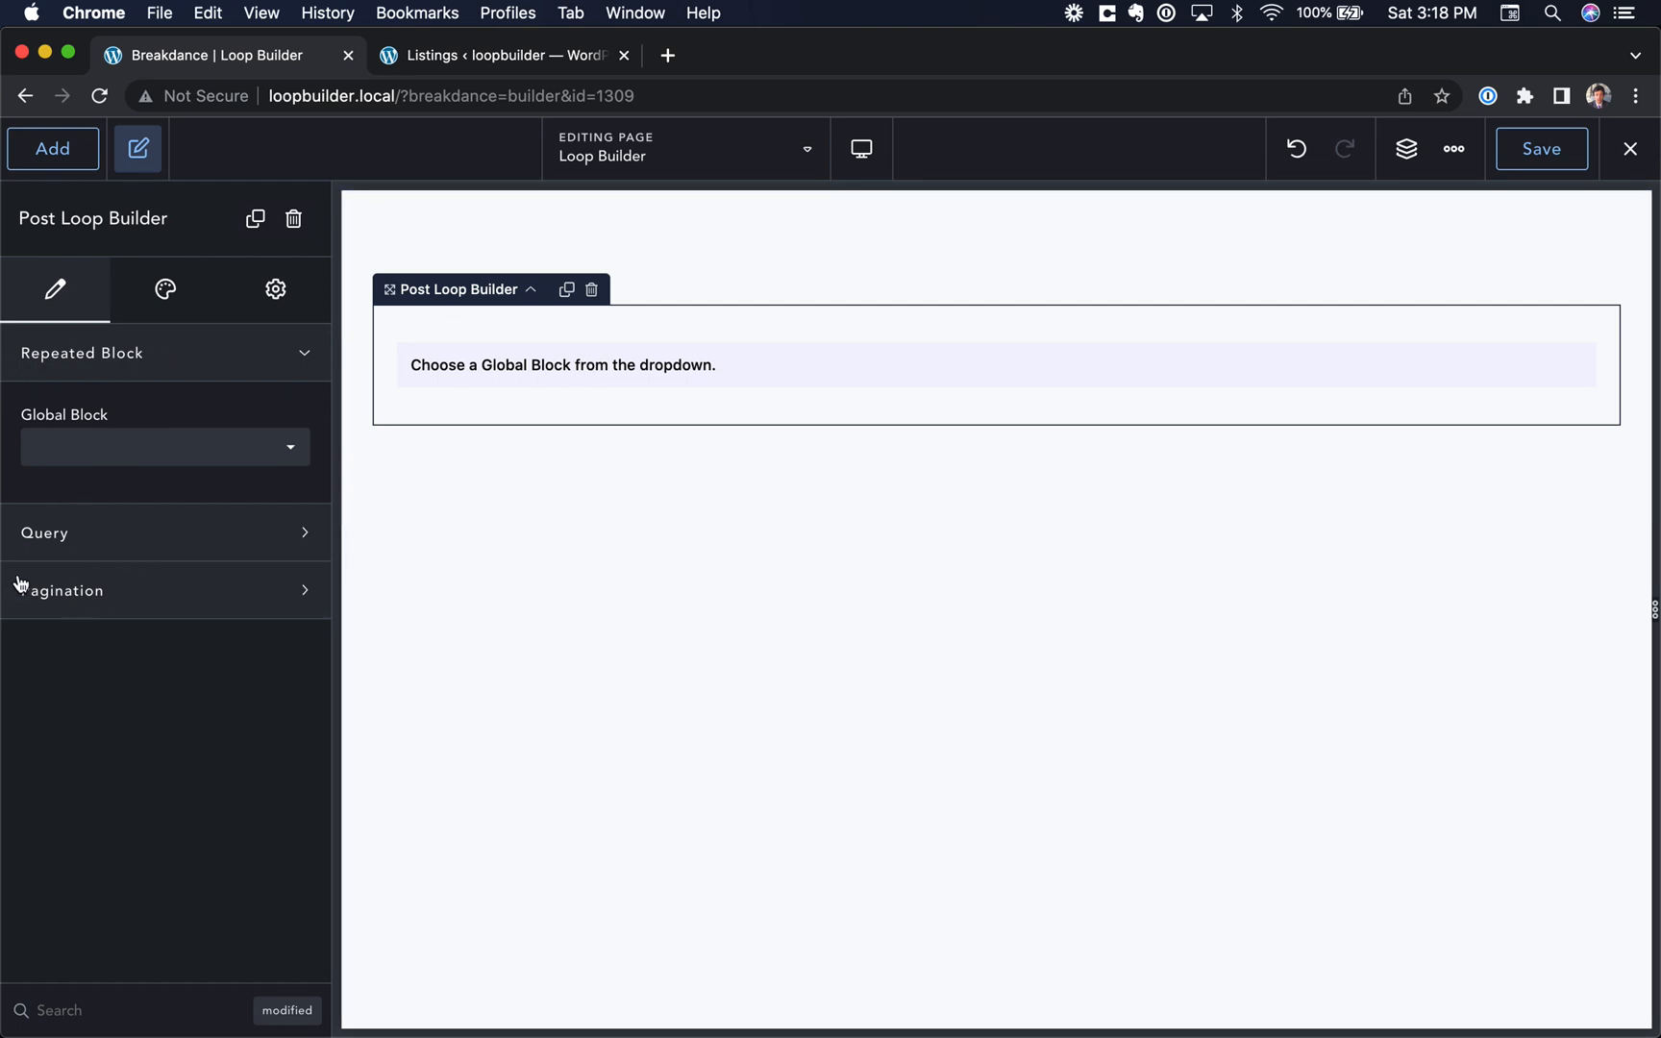
left_click(74, 457)
left_click(126, 472)
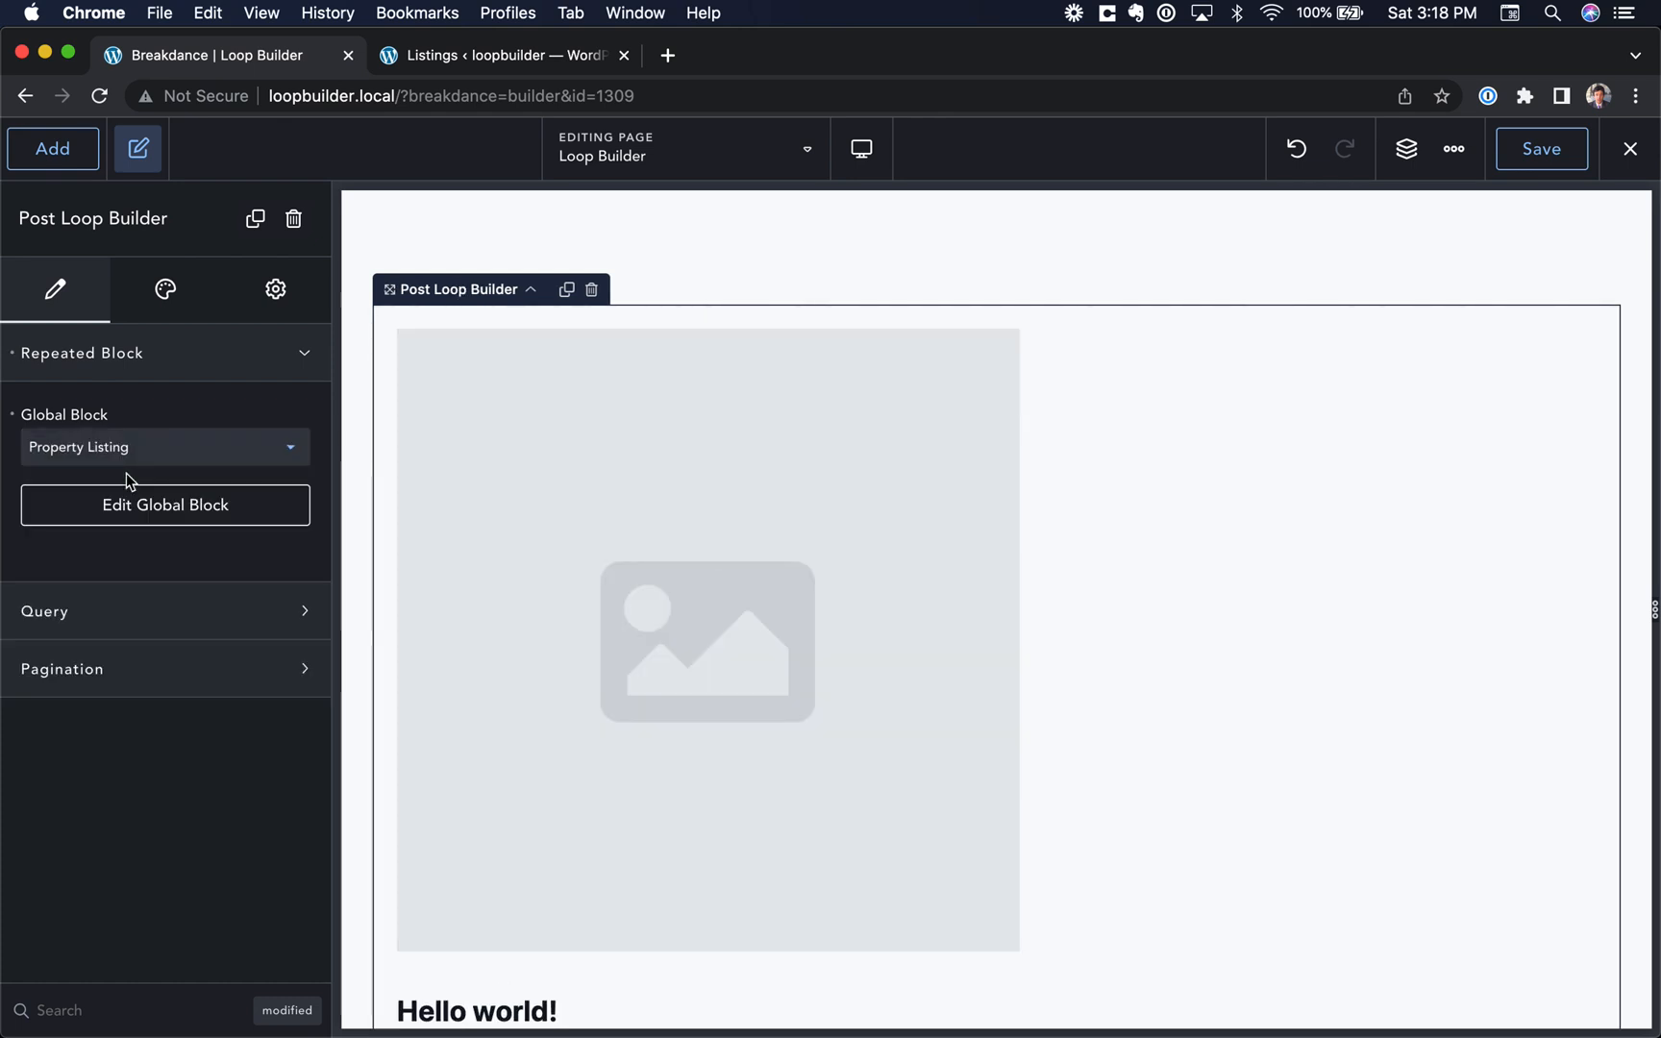
Step: Give the Post Loop Builder a custom query that includes Listings instead of Posts, and apply it
left_click(97, 616)
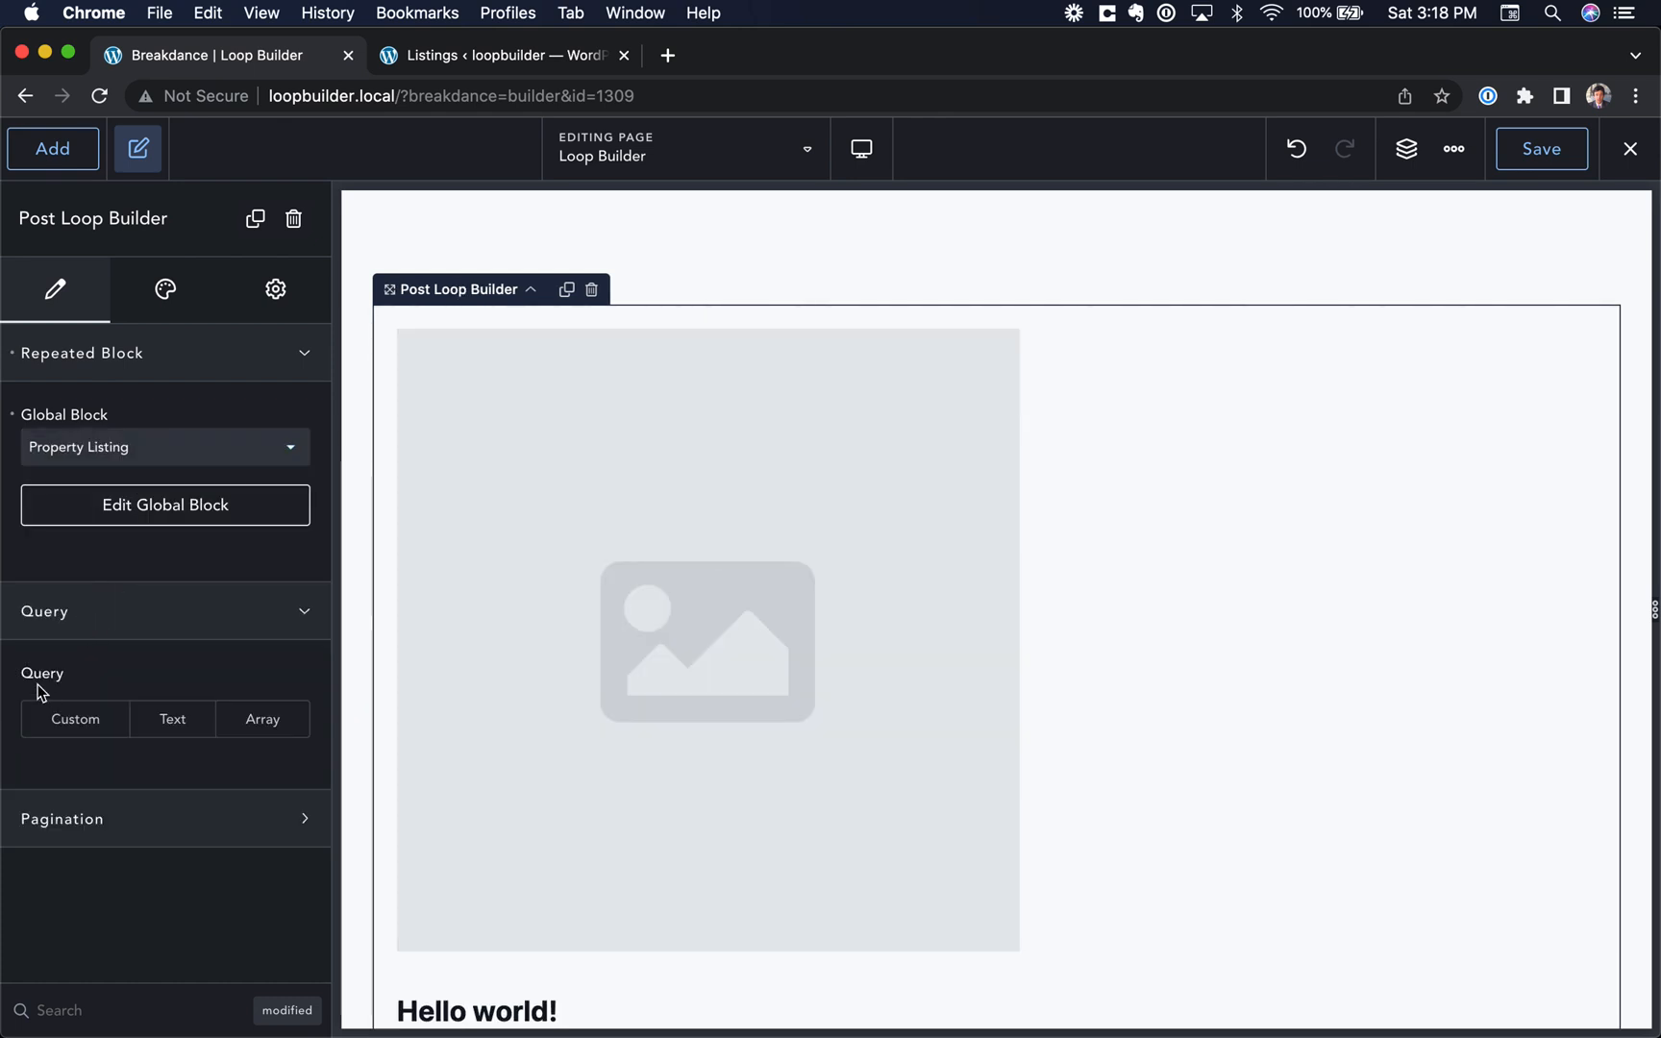
left_click(56, 721)
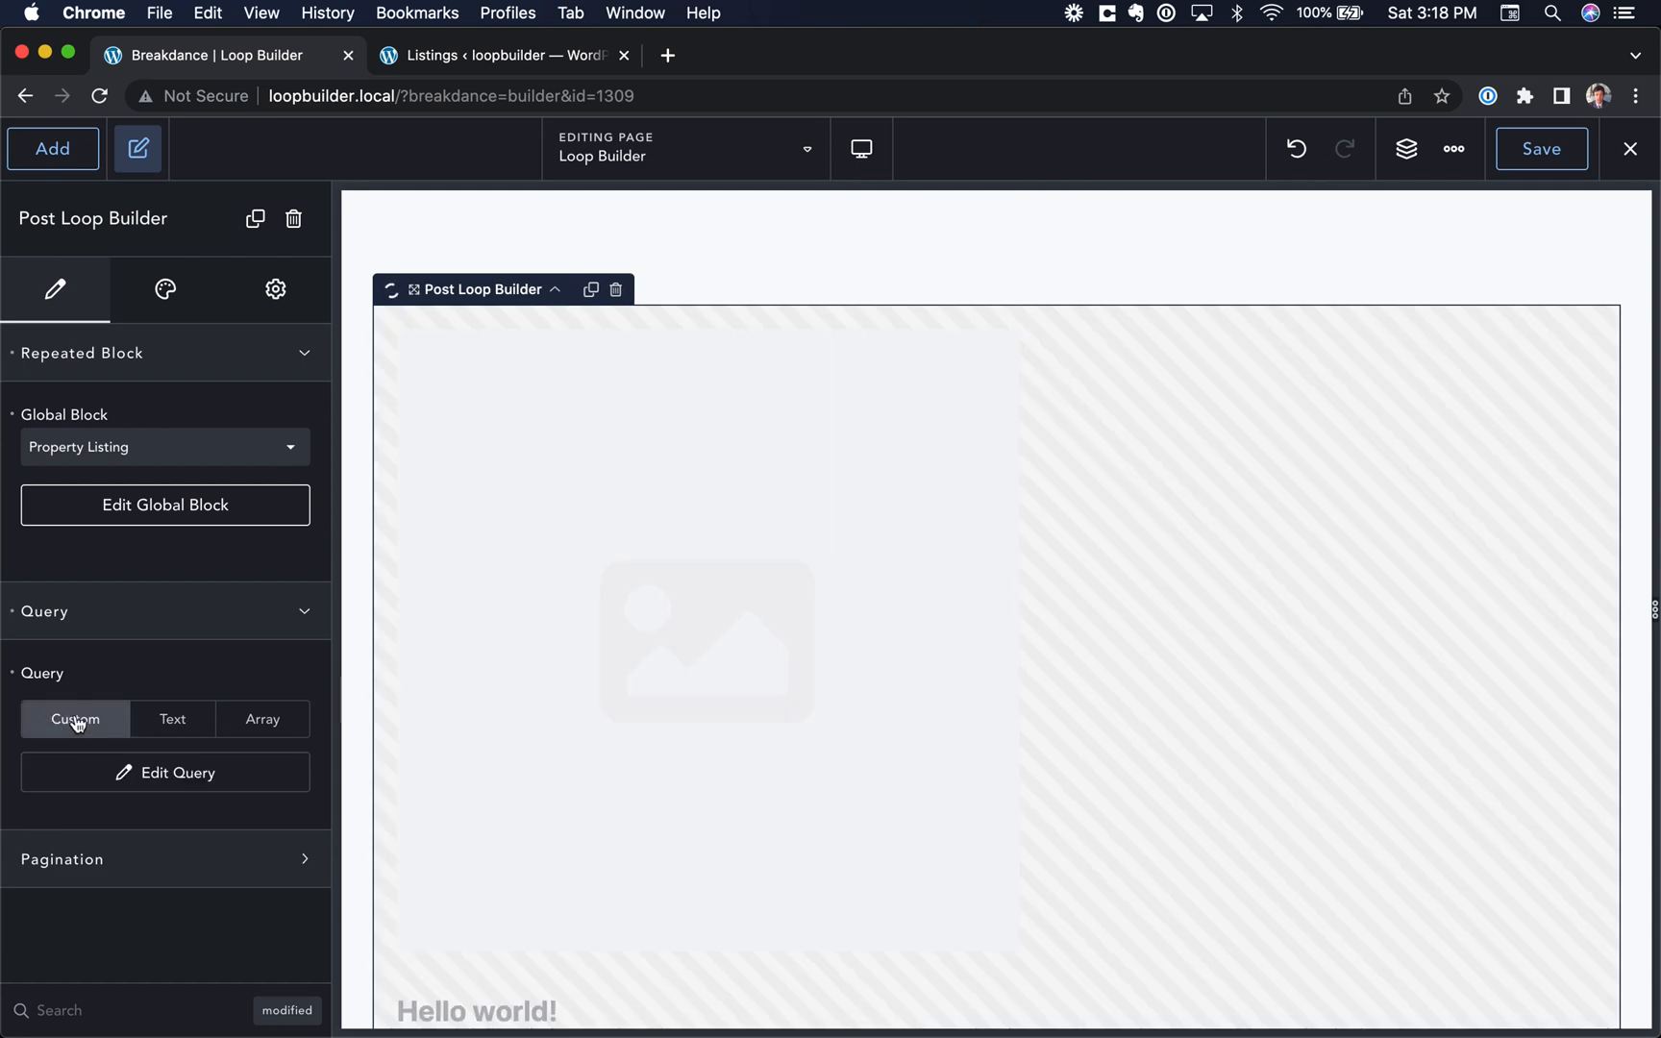
left_click(145, 775)
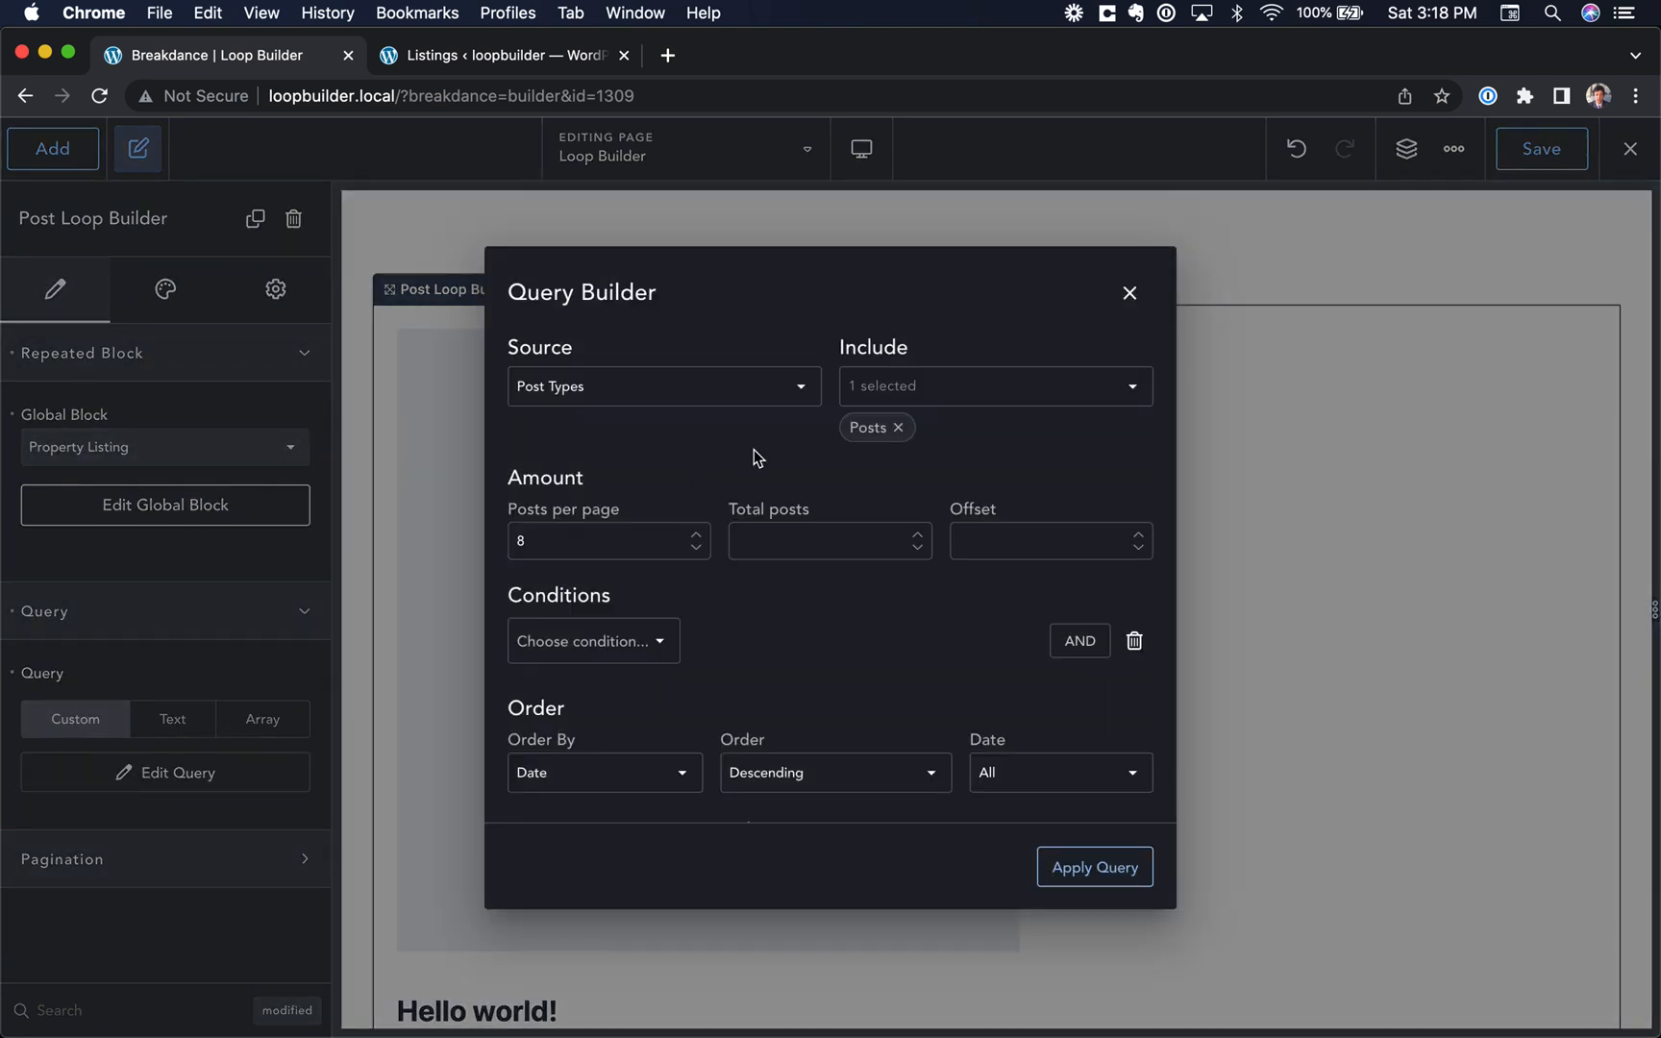
left_click(906, 389)
left_click(871, 410)
left_click(874, 594)
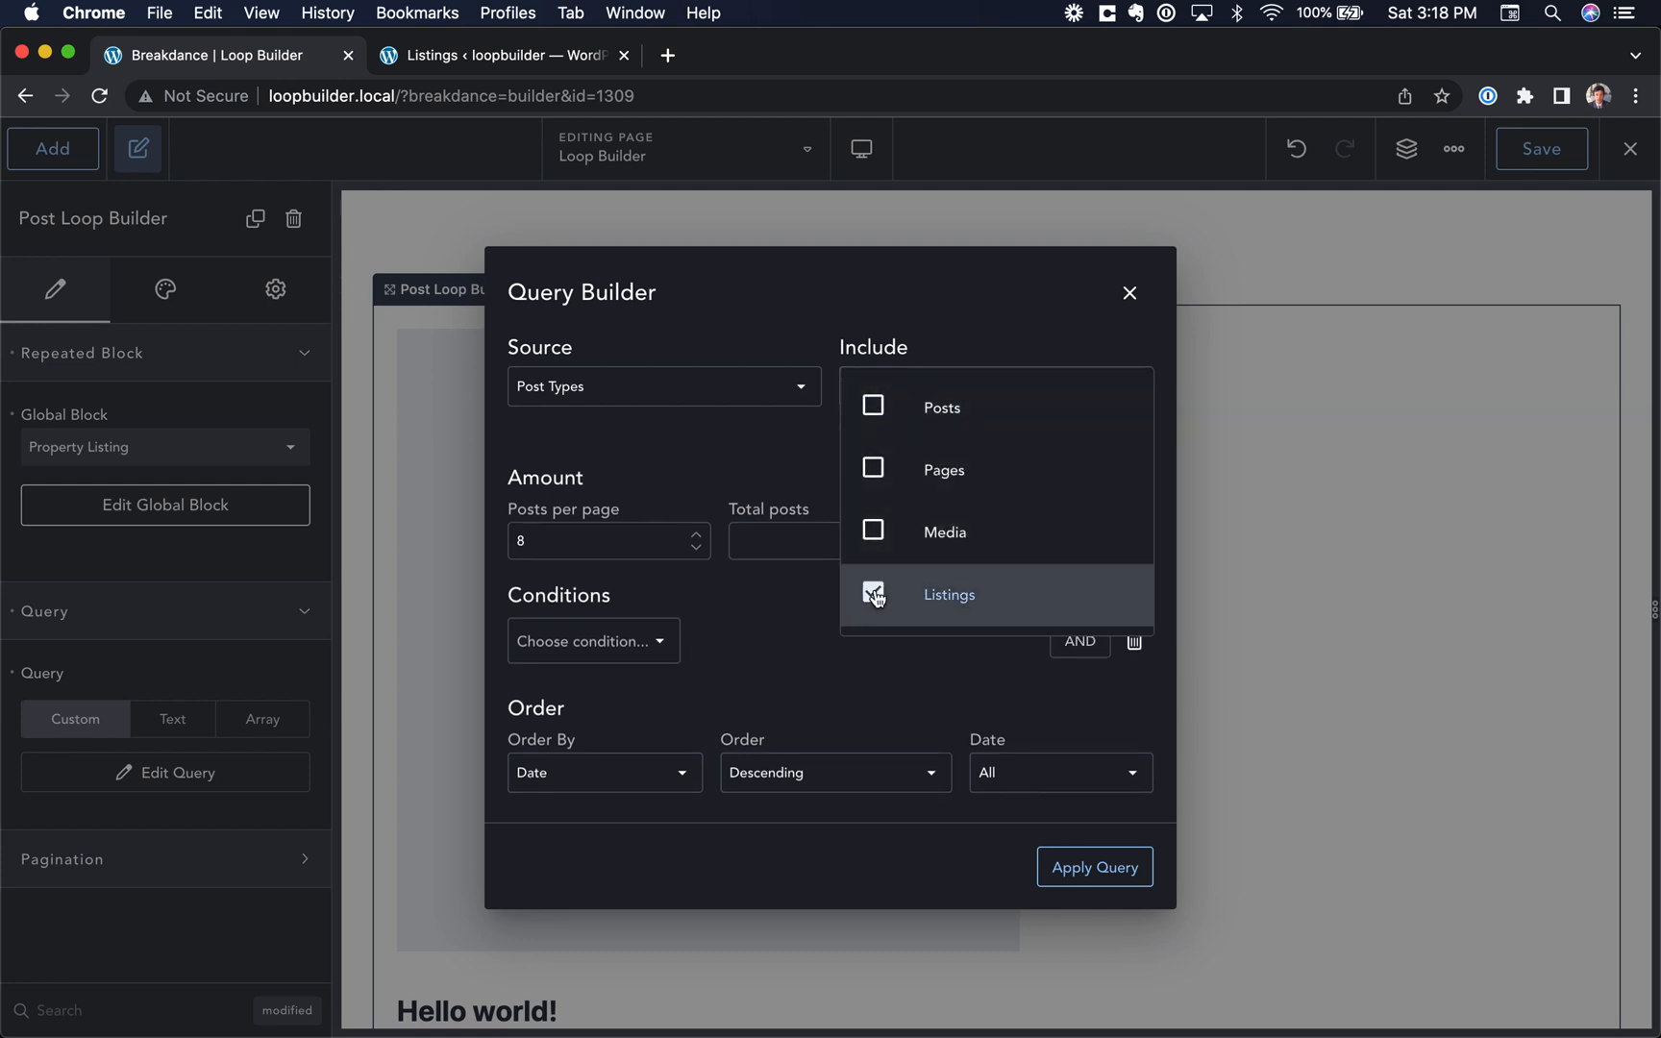
left_click(932, 194)
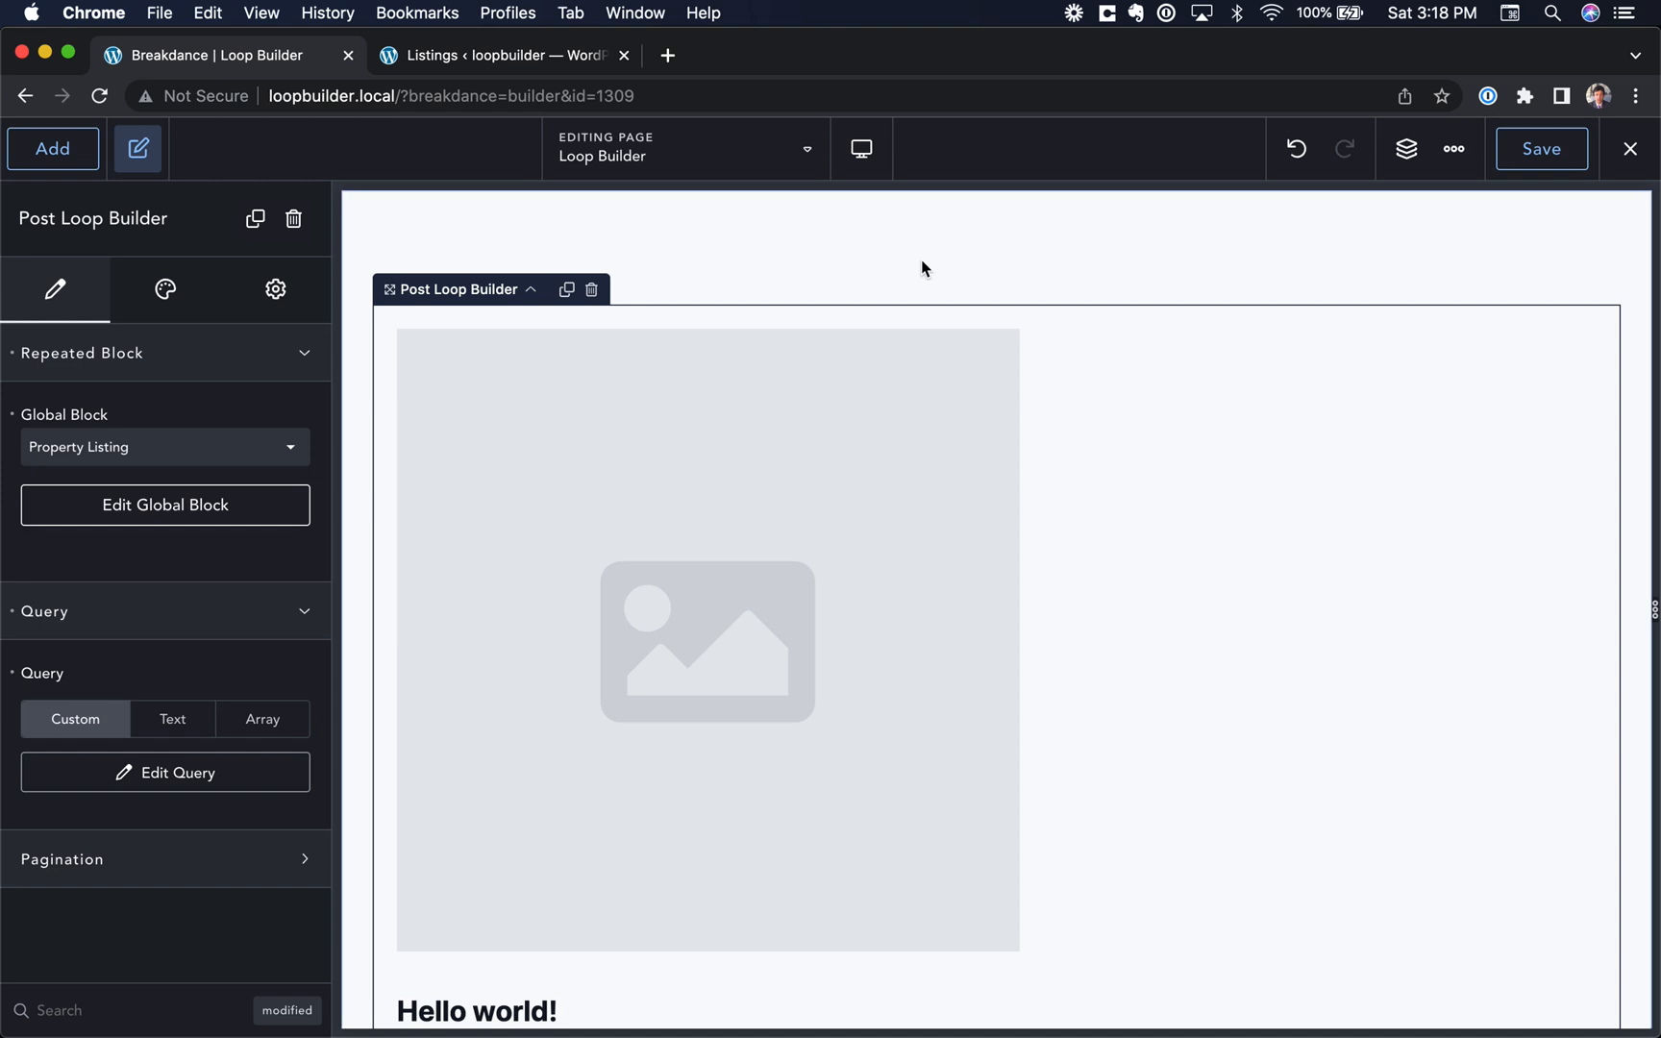
scroll(555, 635, "down", 3)
left_click(135, 779)
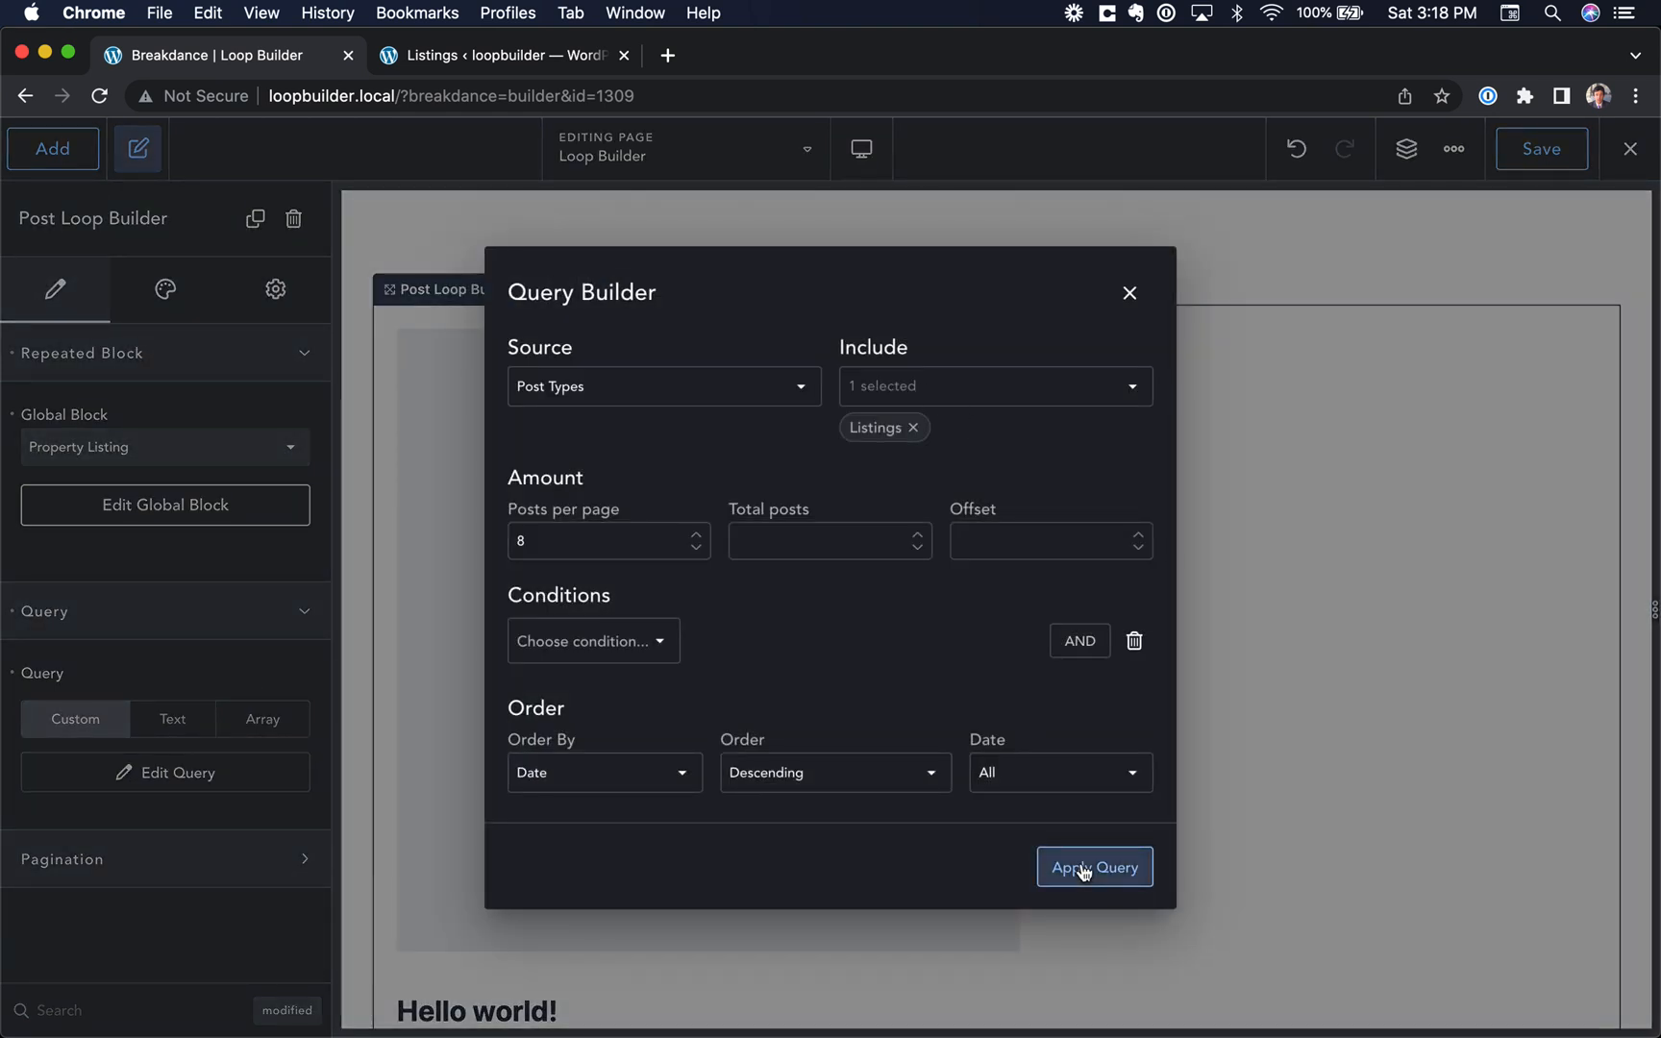
left_click(1082, 874)
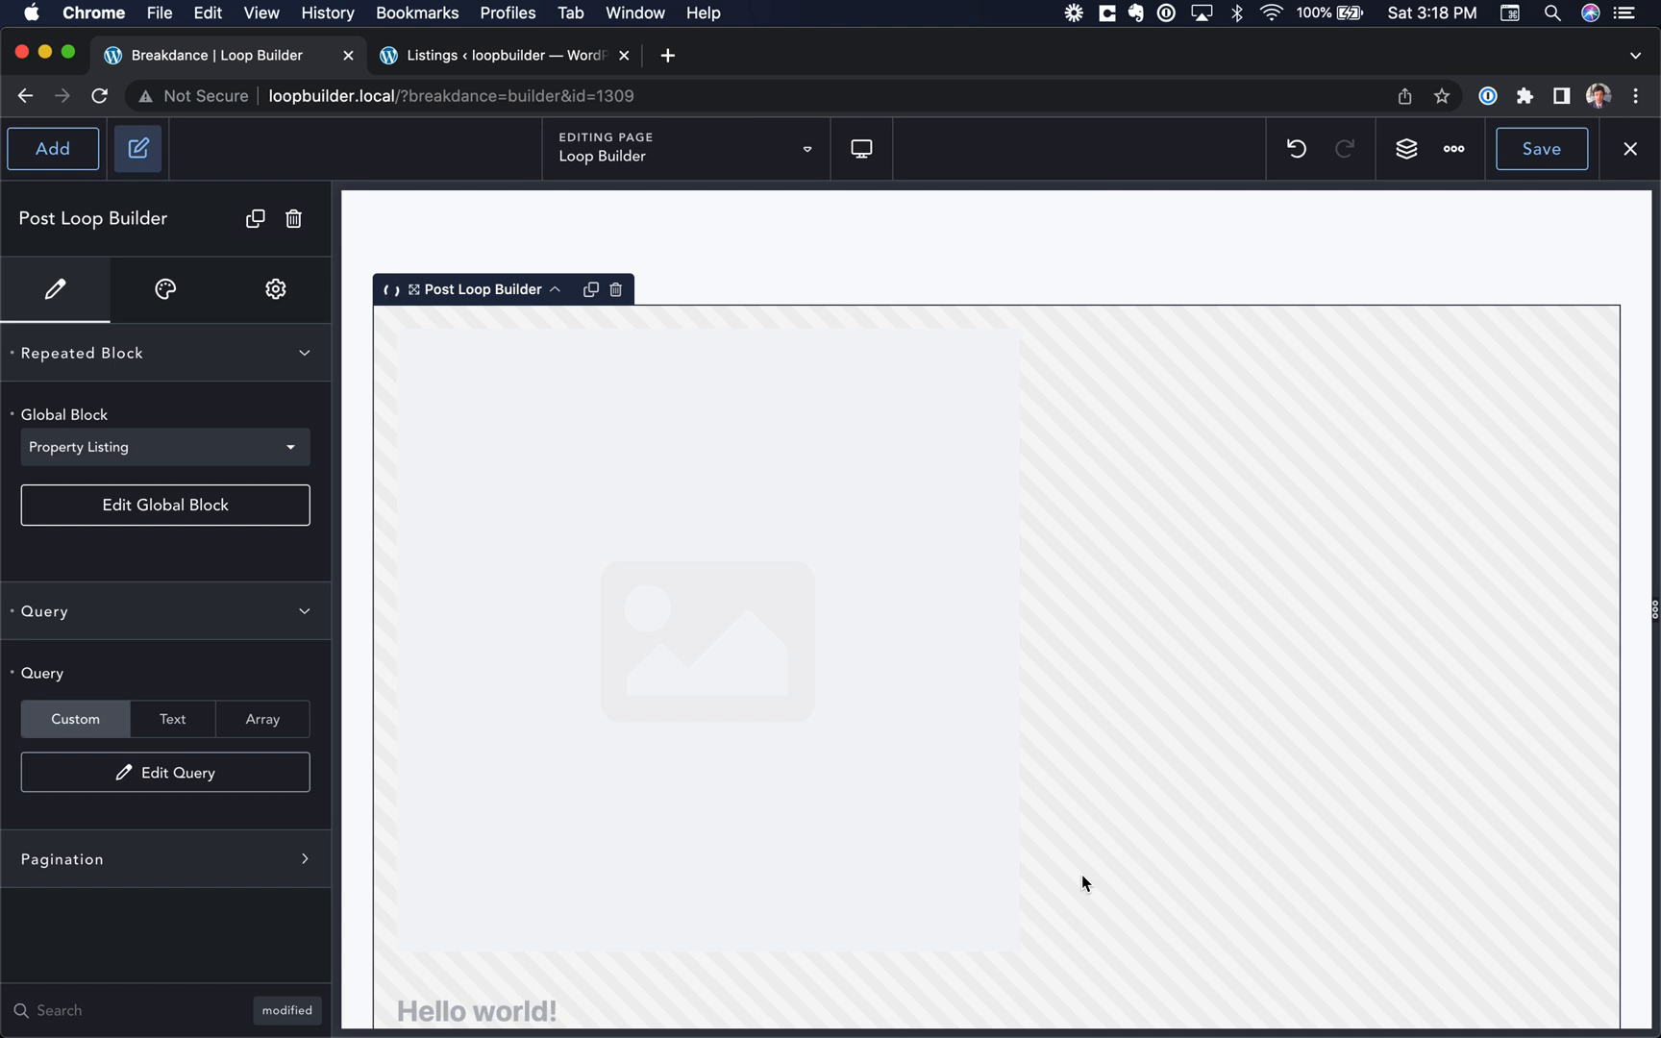
Step: Set the list layout of the Post Loop Builder to Grid
scroll(590, 648, "down", 3)
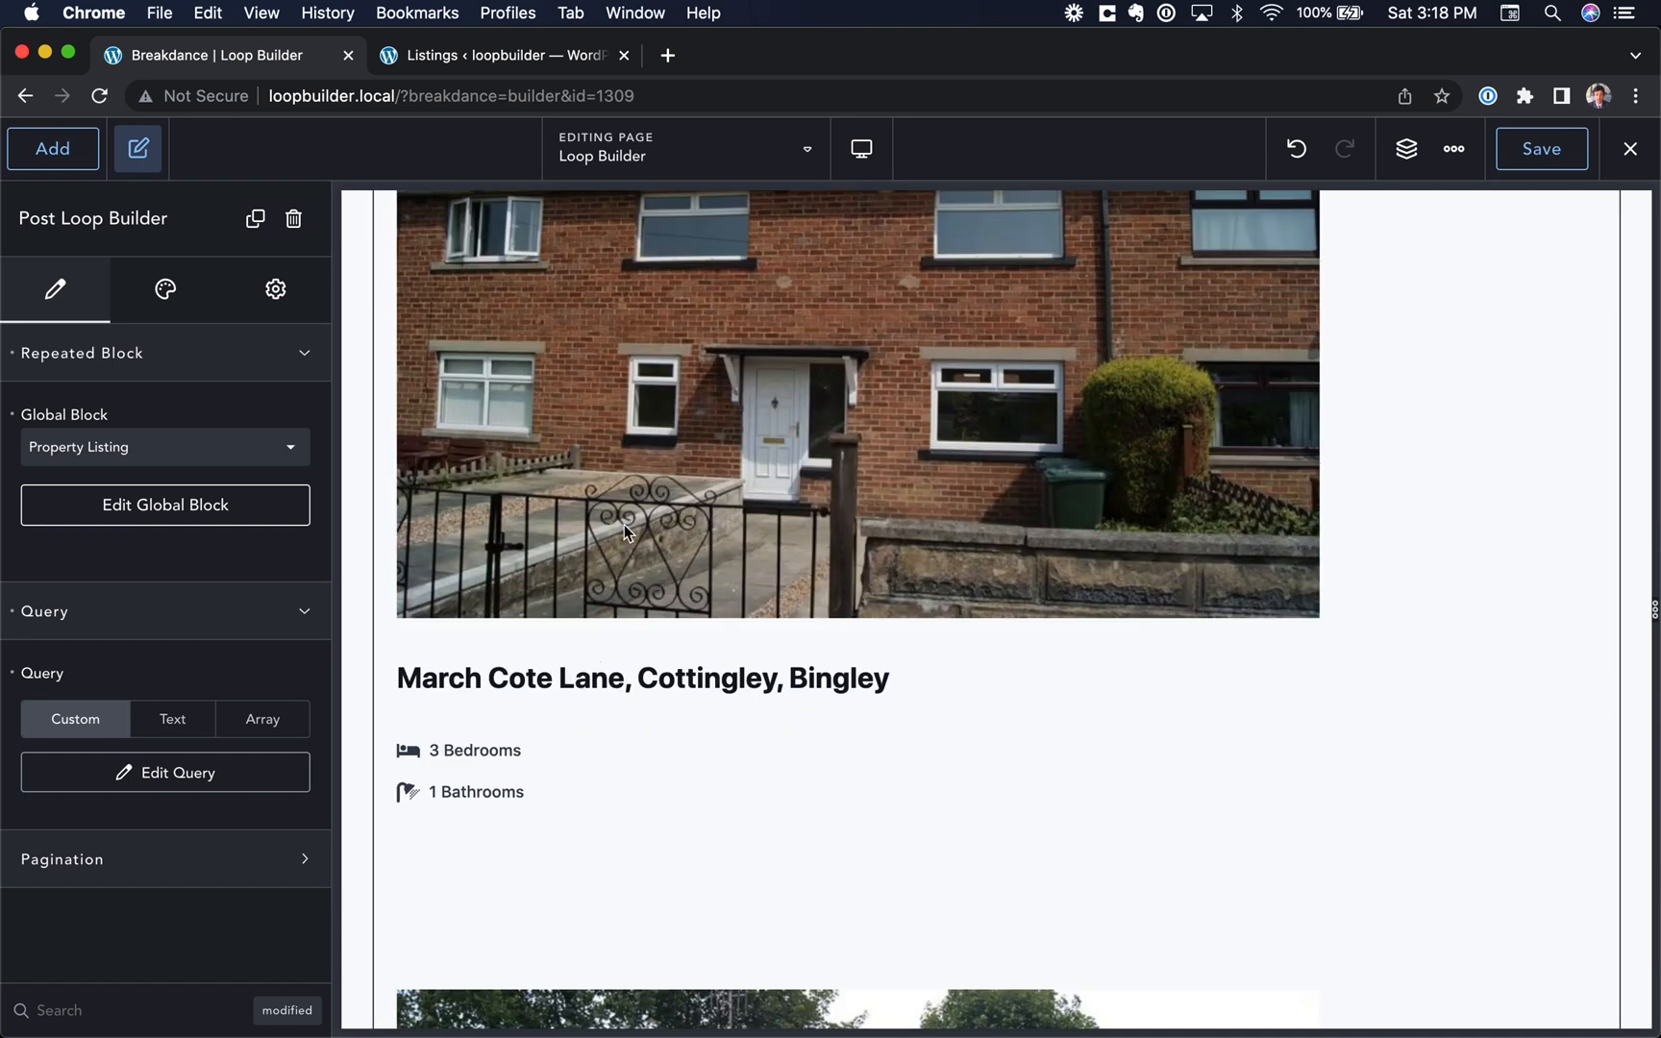
scroll(624, 524, "down", 8)
scroll(561, 606, "down", 20)
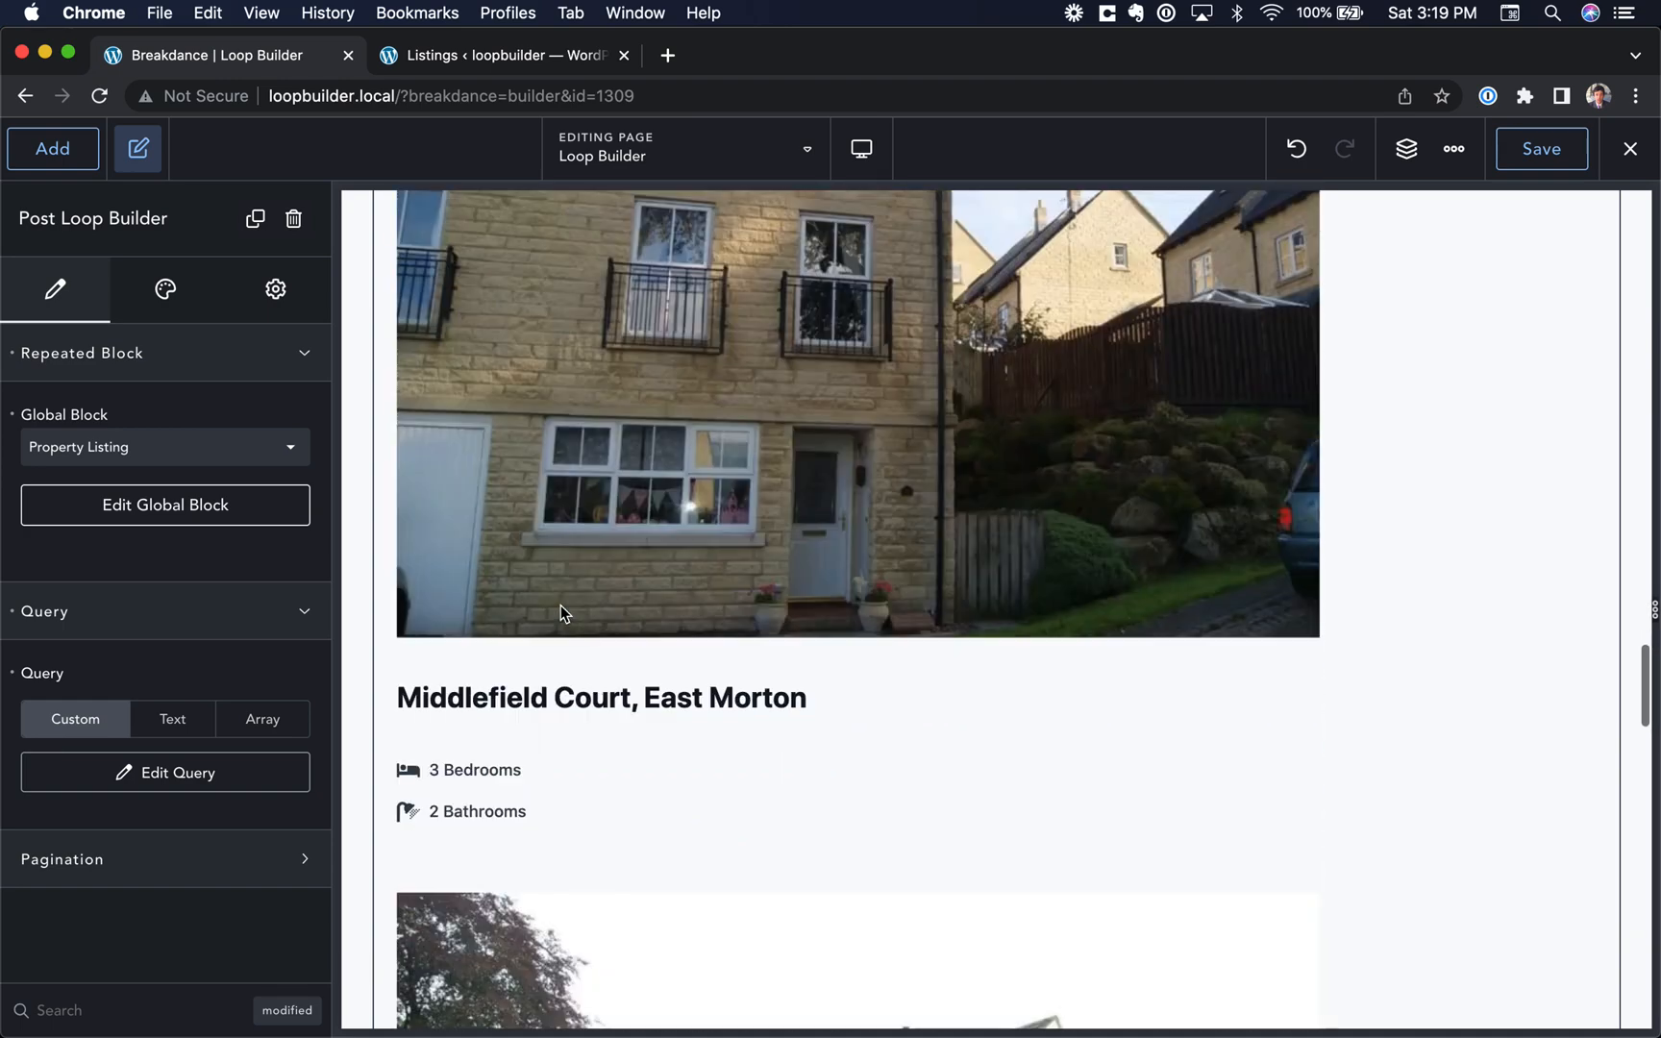
scroll(561, 611, "up", 20)
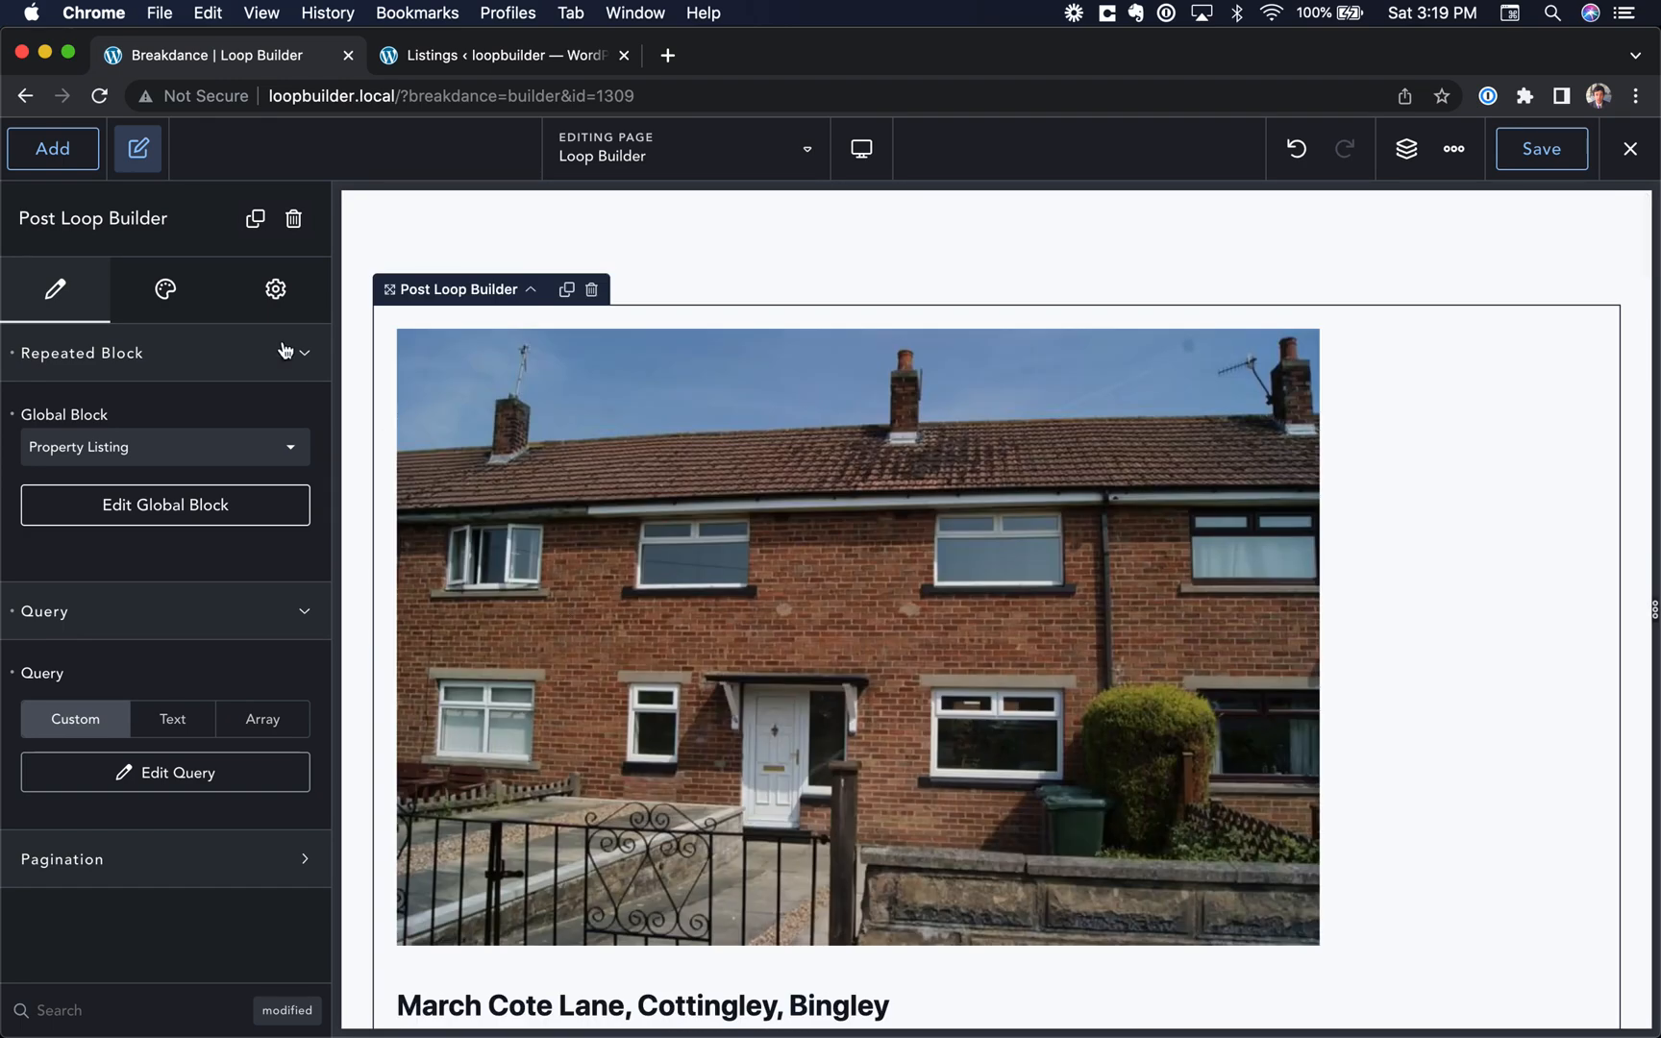
left_click(169, 298)
left_click(164, 362)
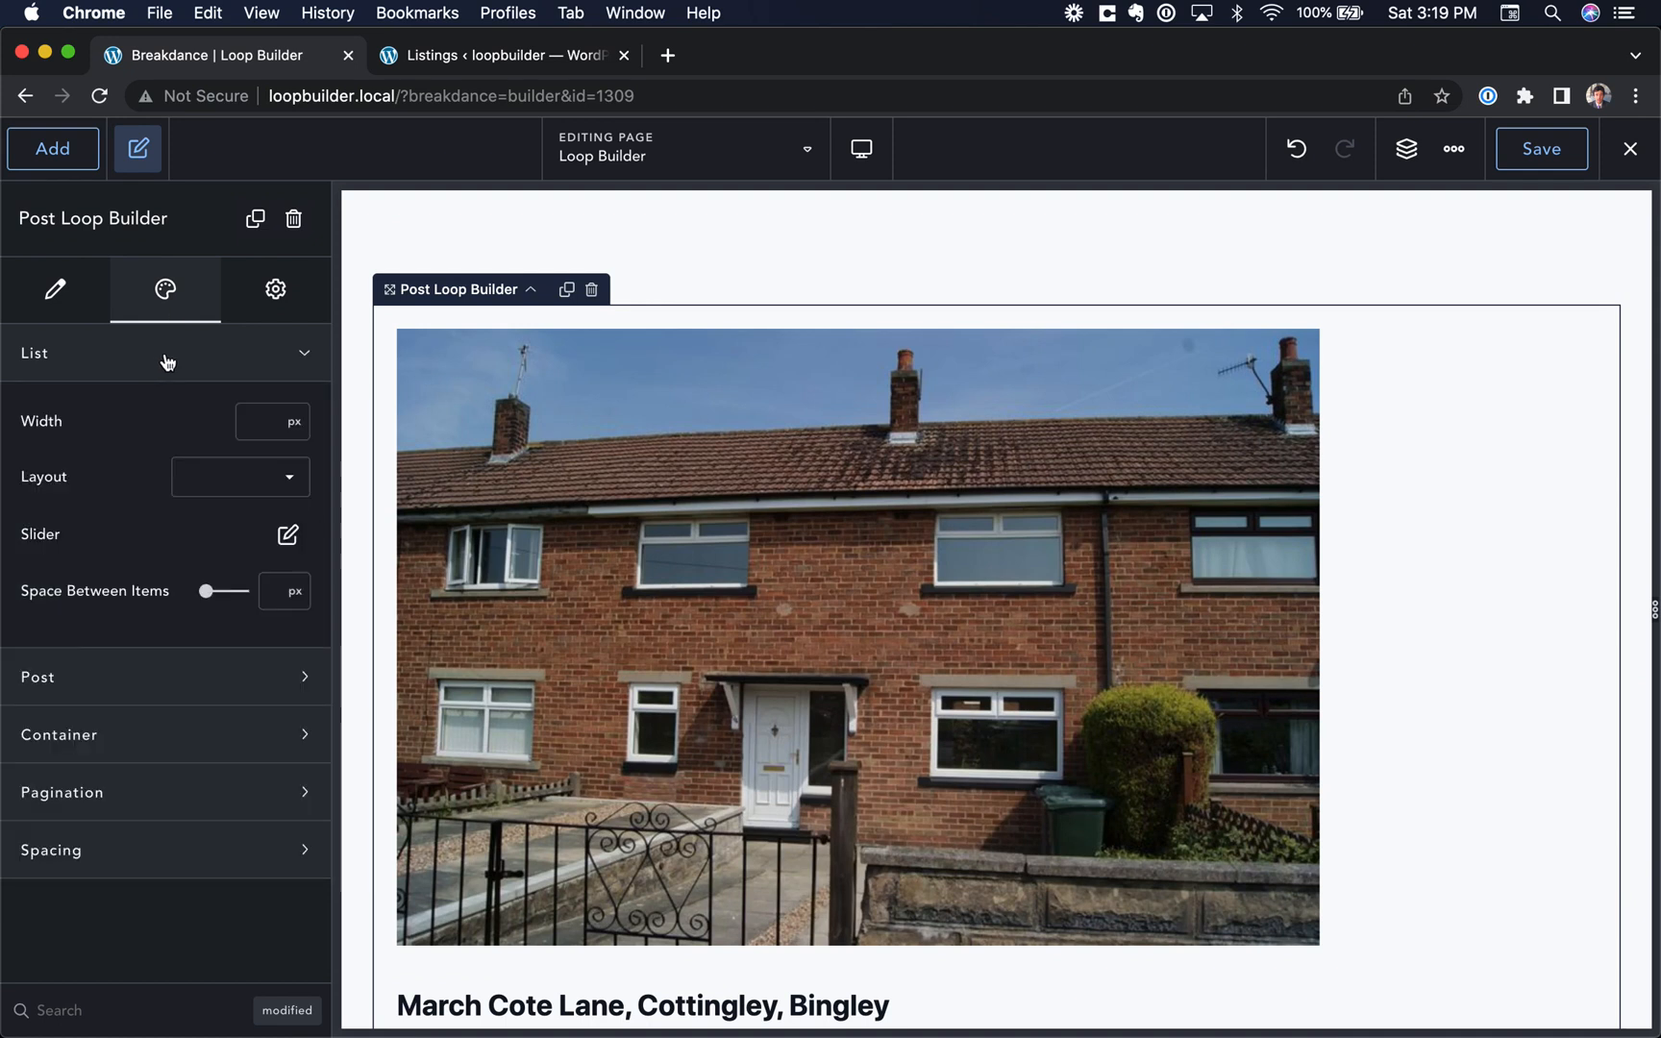
left_click(212, 474)
left_click(213, 535)
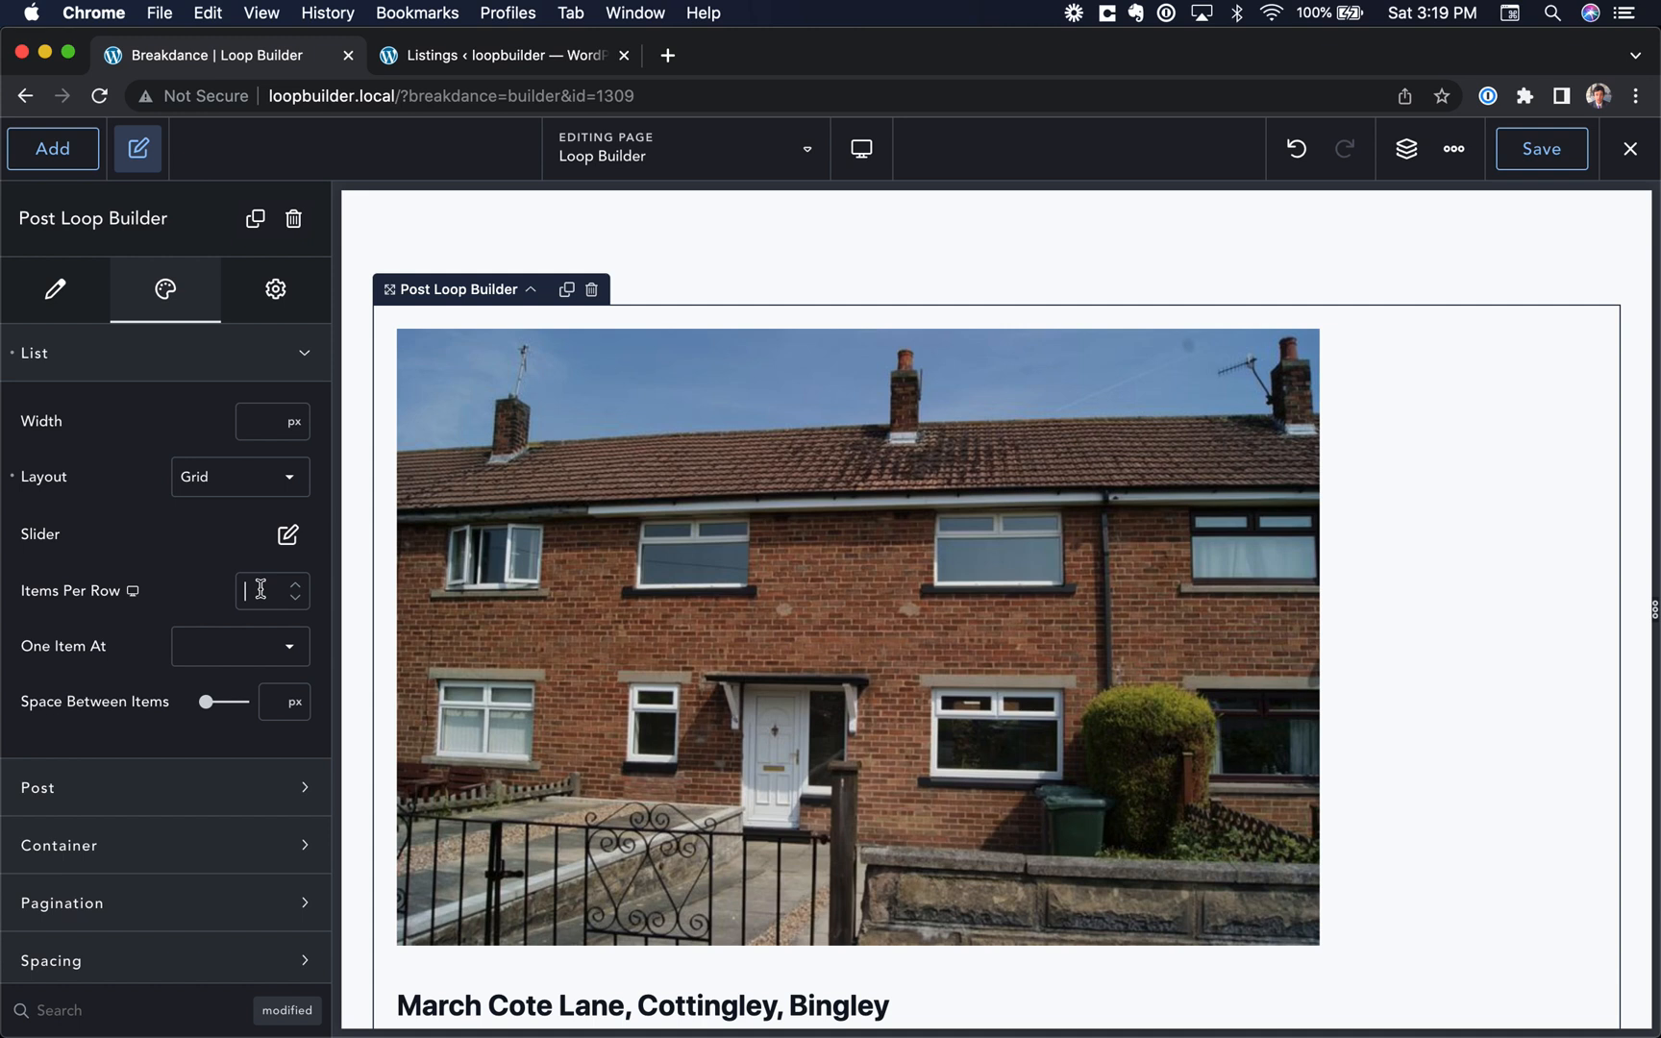
Step: Set the Post Loop Builder grid to 3 items per row and give its posts a white #FFFFFF background
type("3")
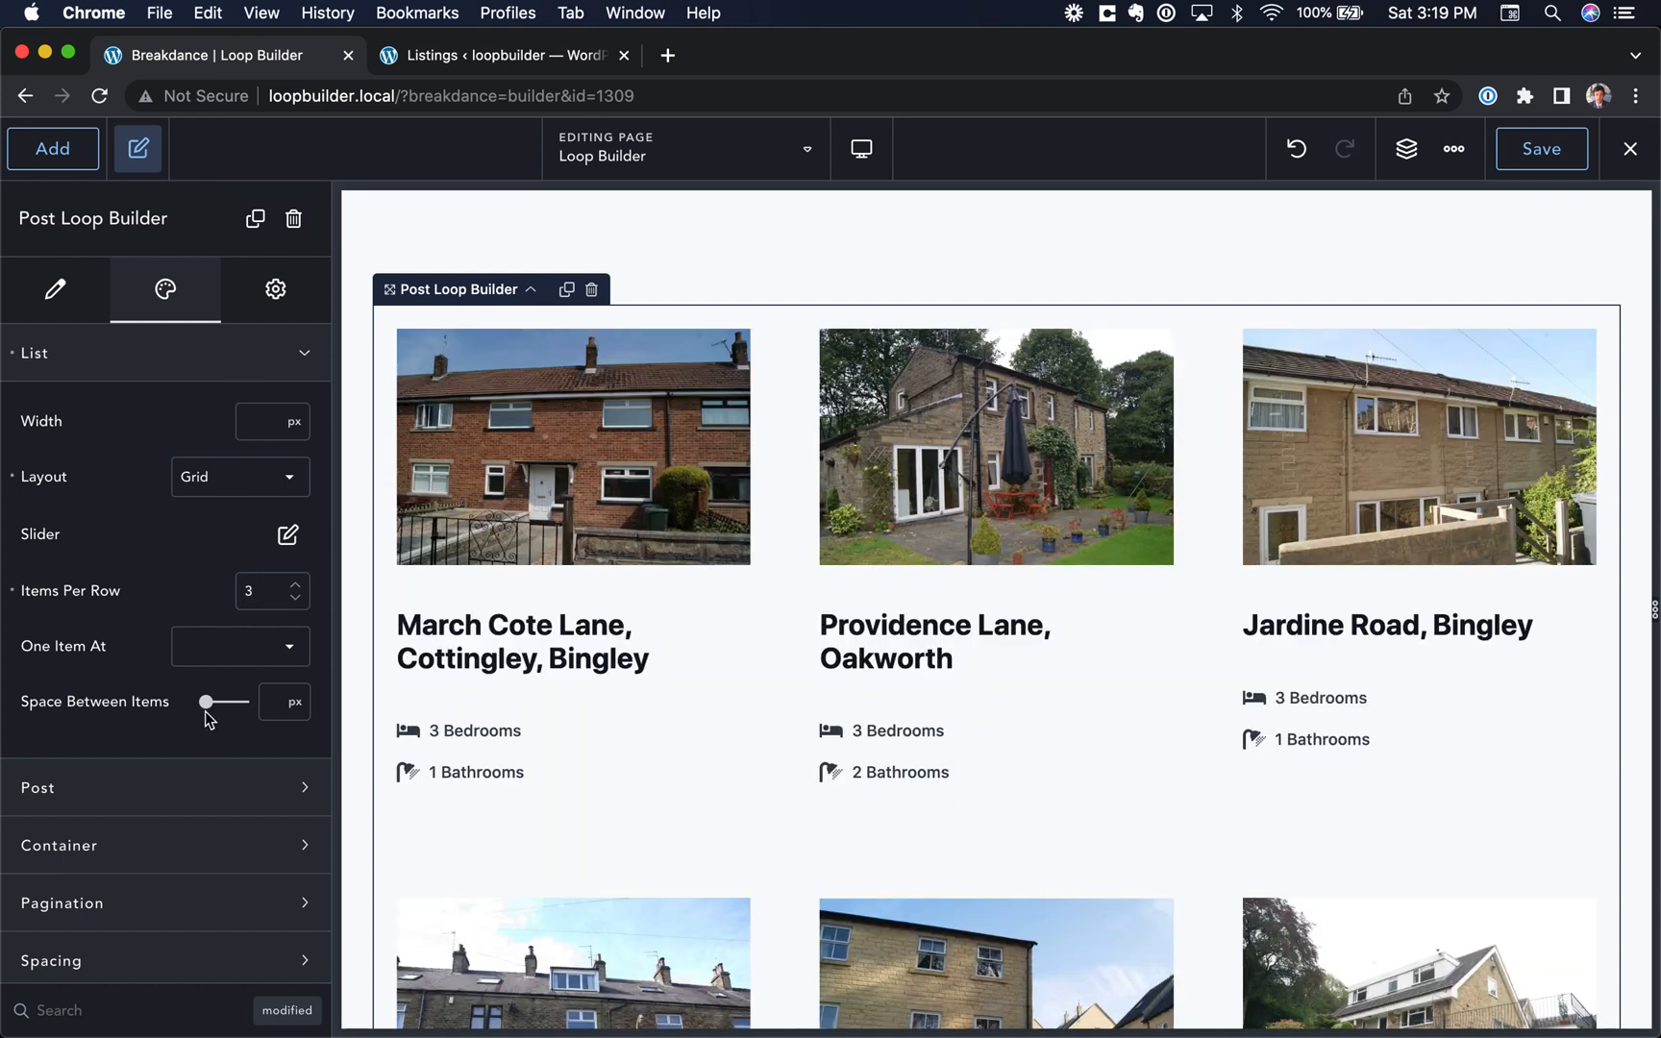
left_click(213, 785)
scroll(213, 779, "down", 5)
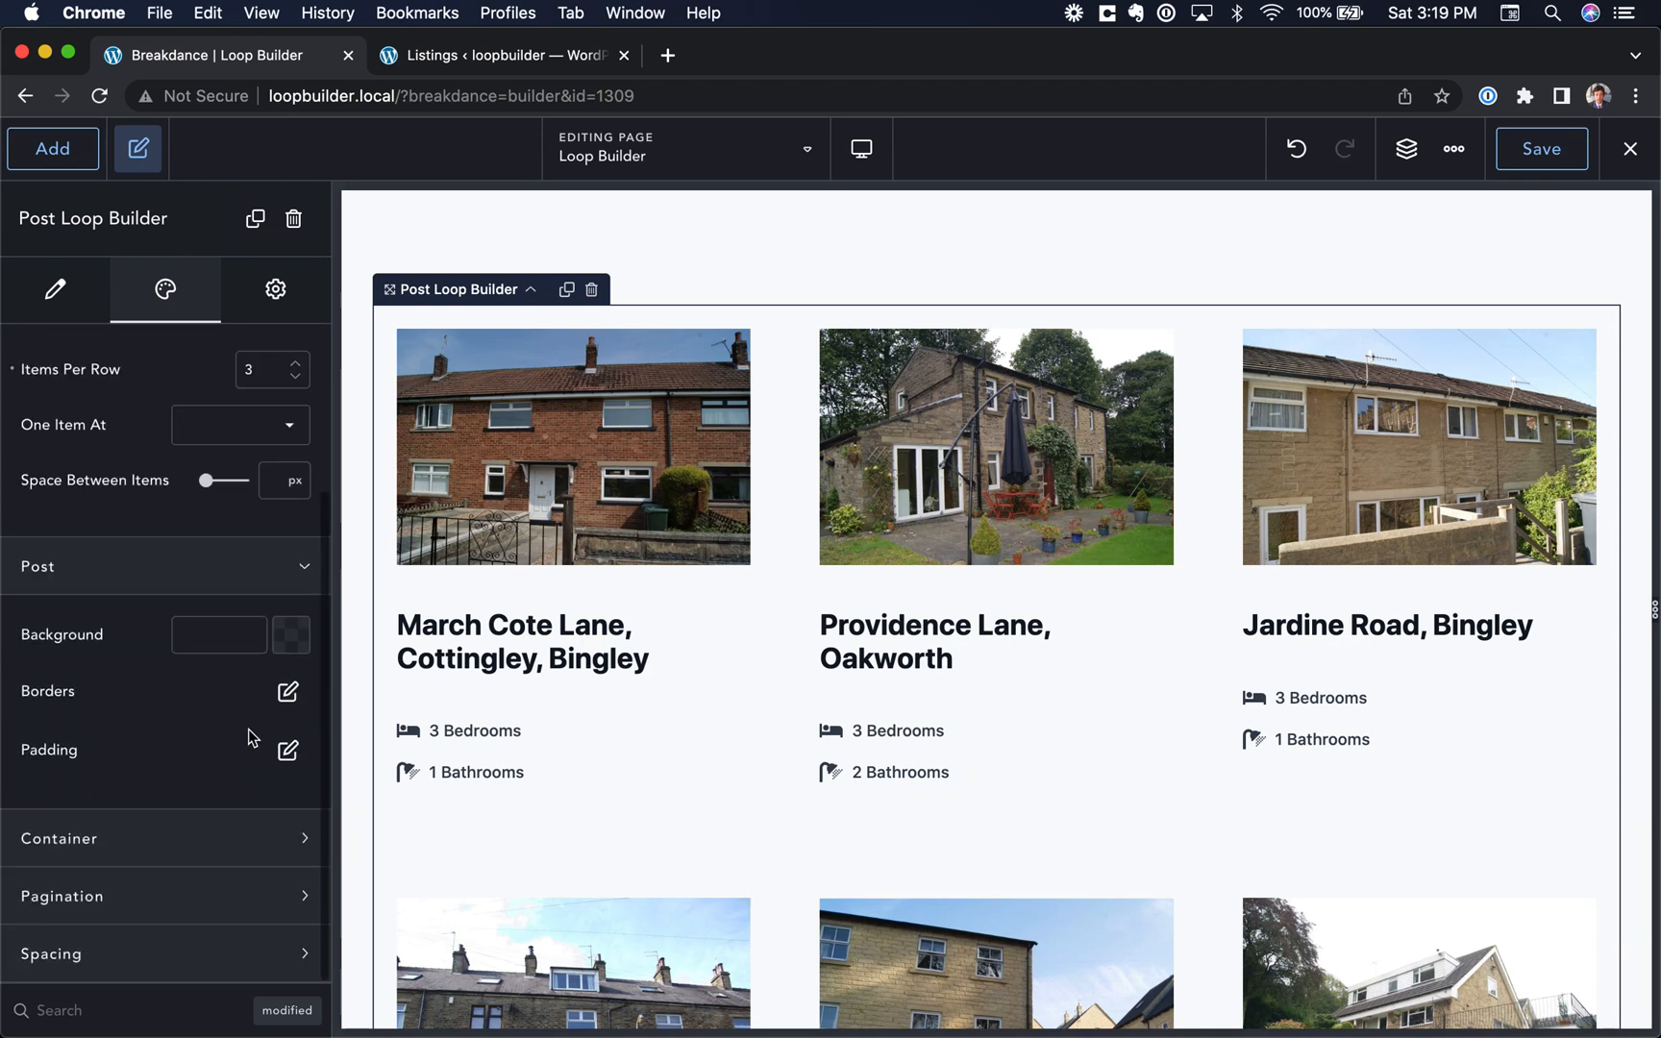
left_click(291, 635)
left_click(271, 726)
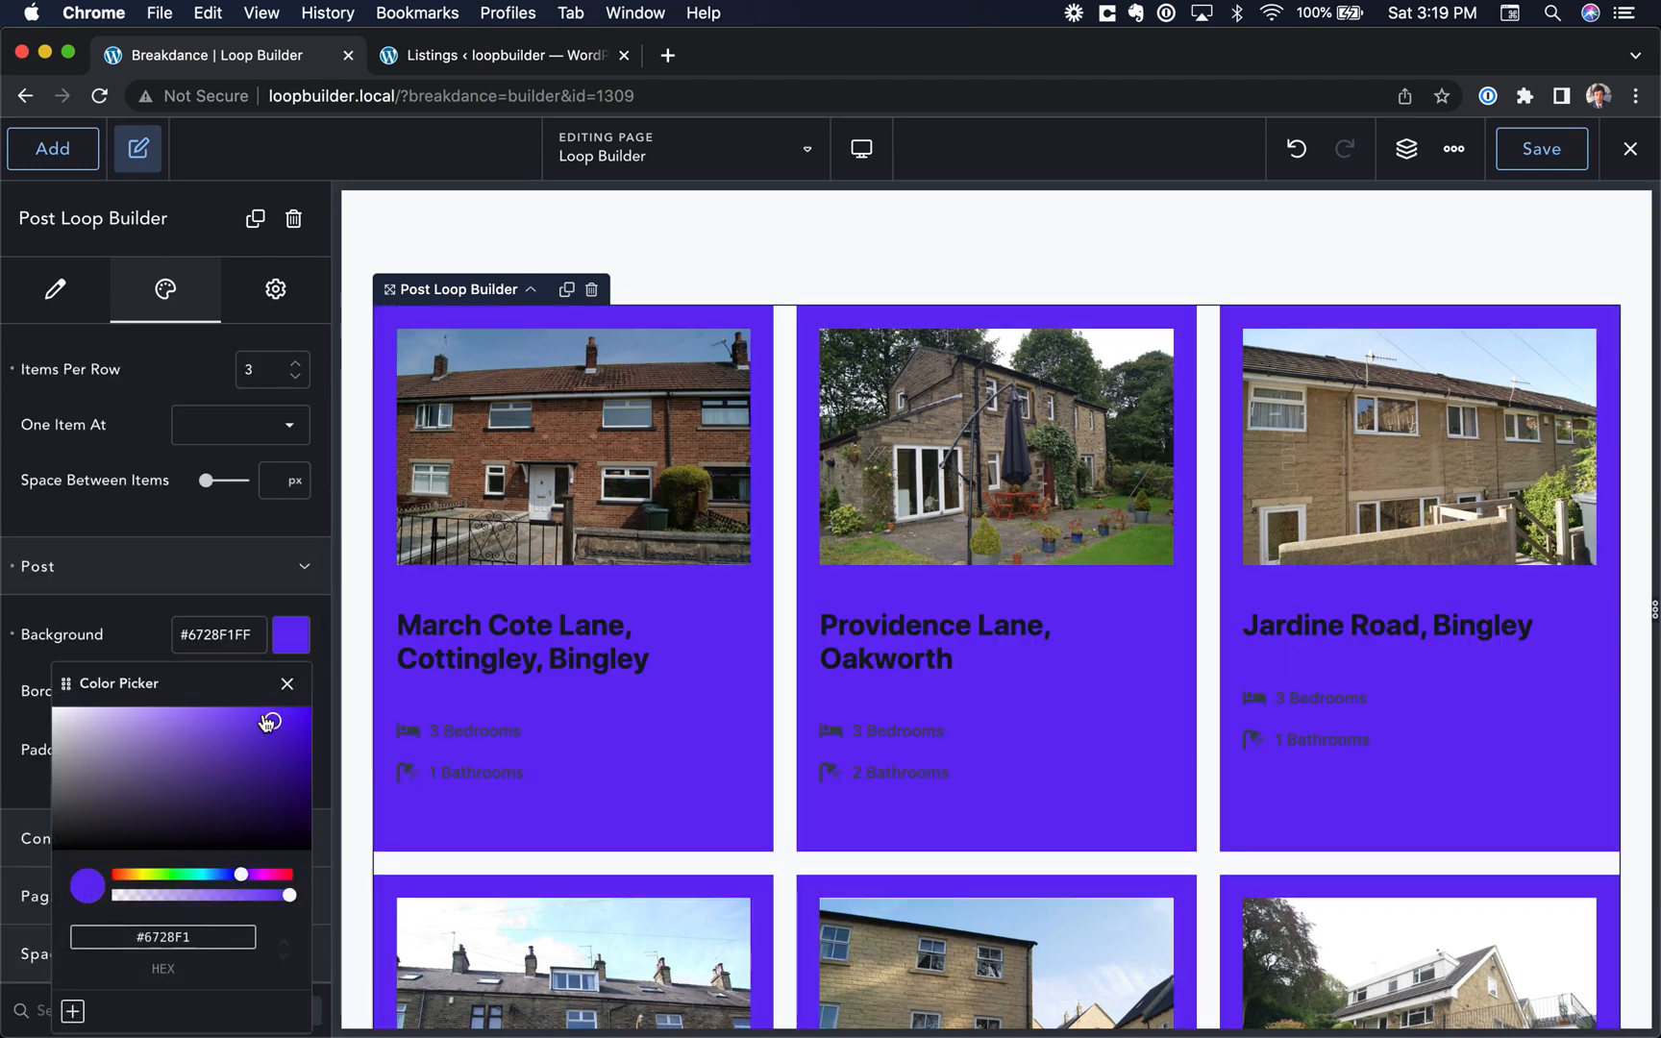
left_click_drag(268, 716, 4, 671)
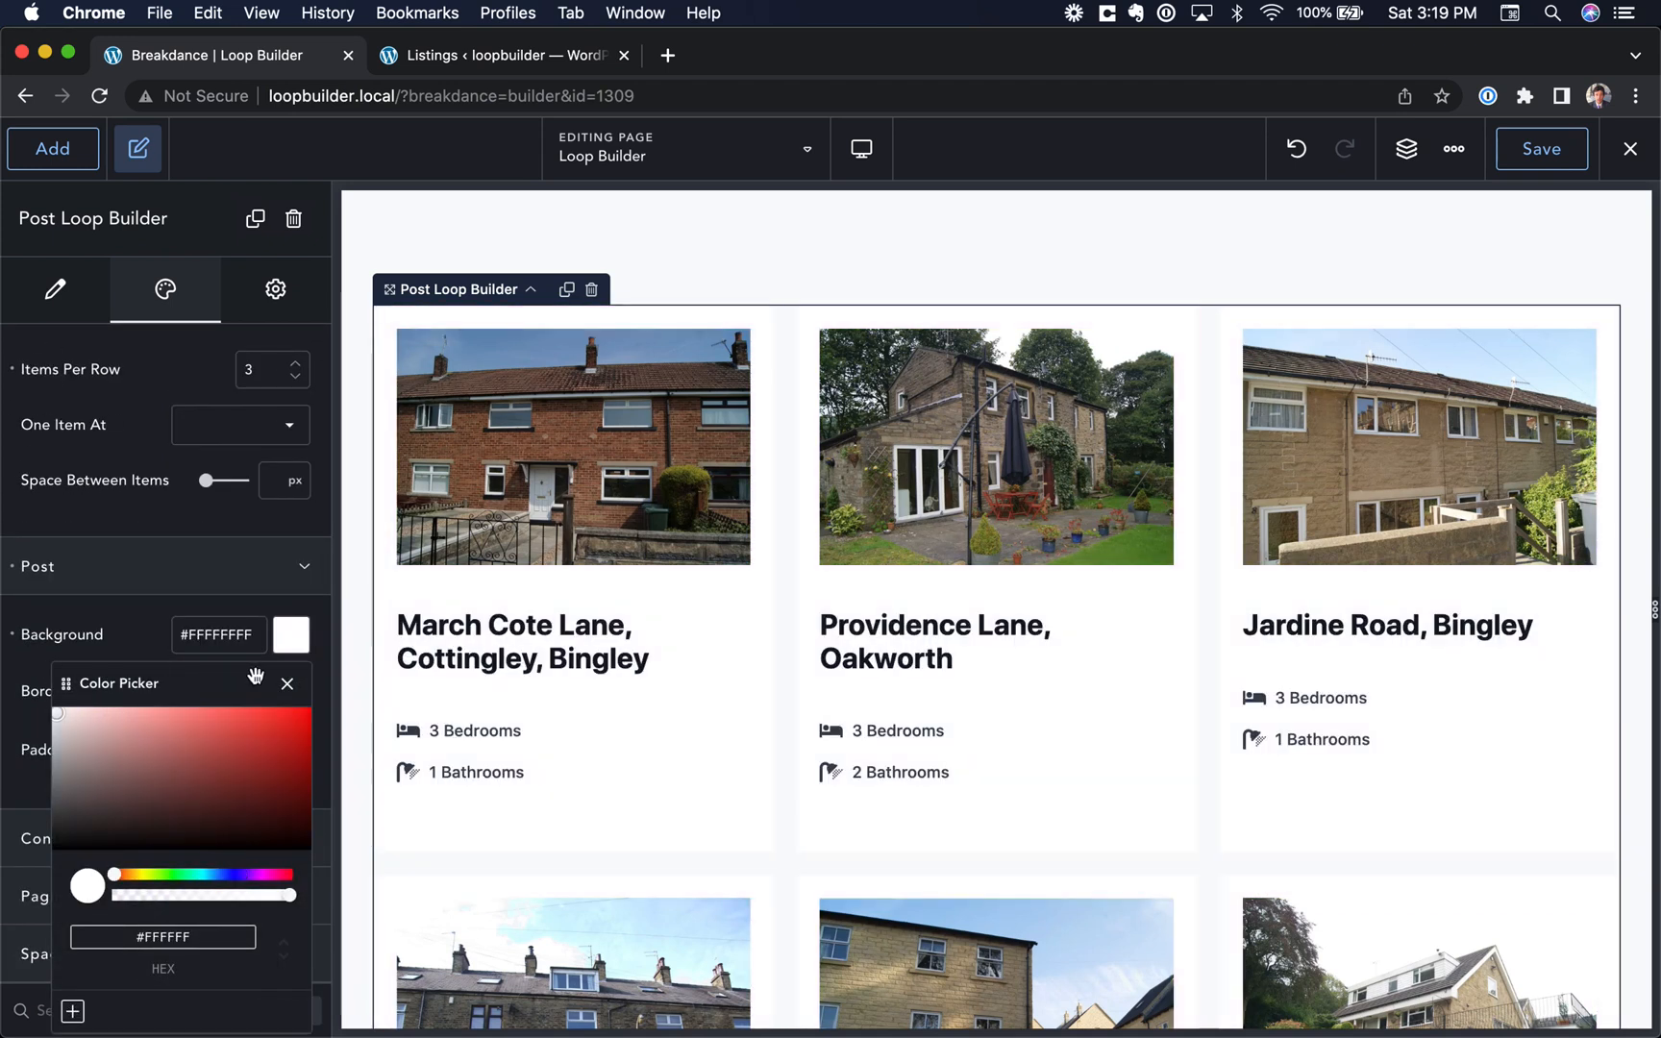
left_click(287, 683)
Step: Give the posts a 10 px border radius and add a shadow to them
left_click(288, 695)
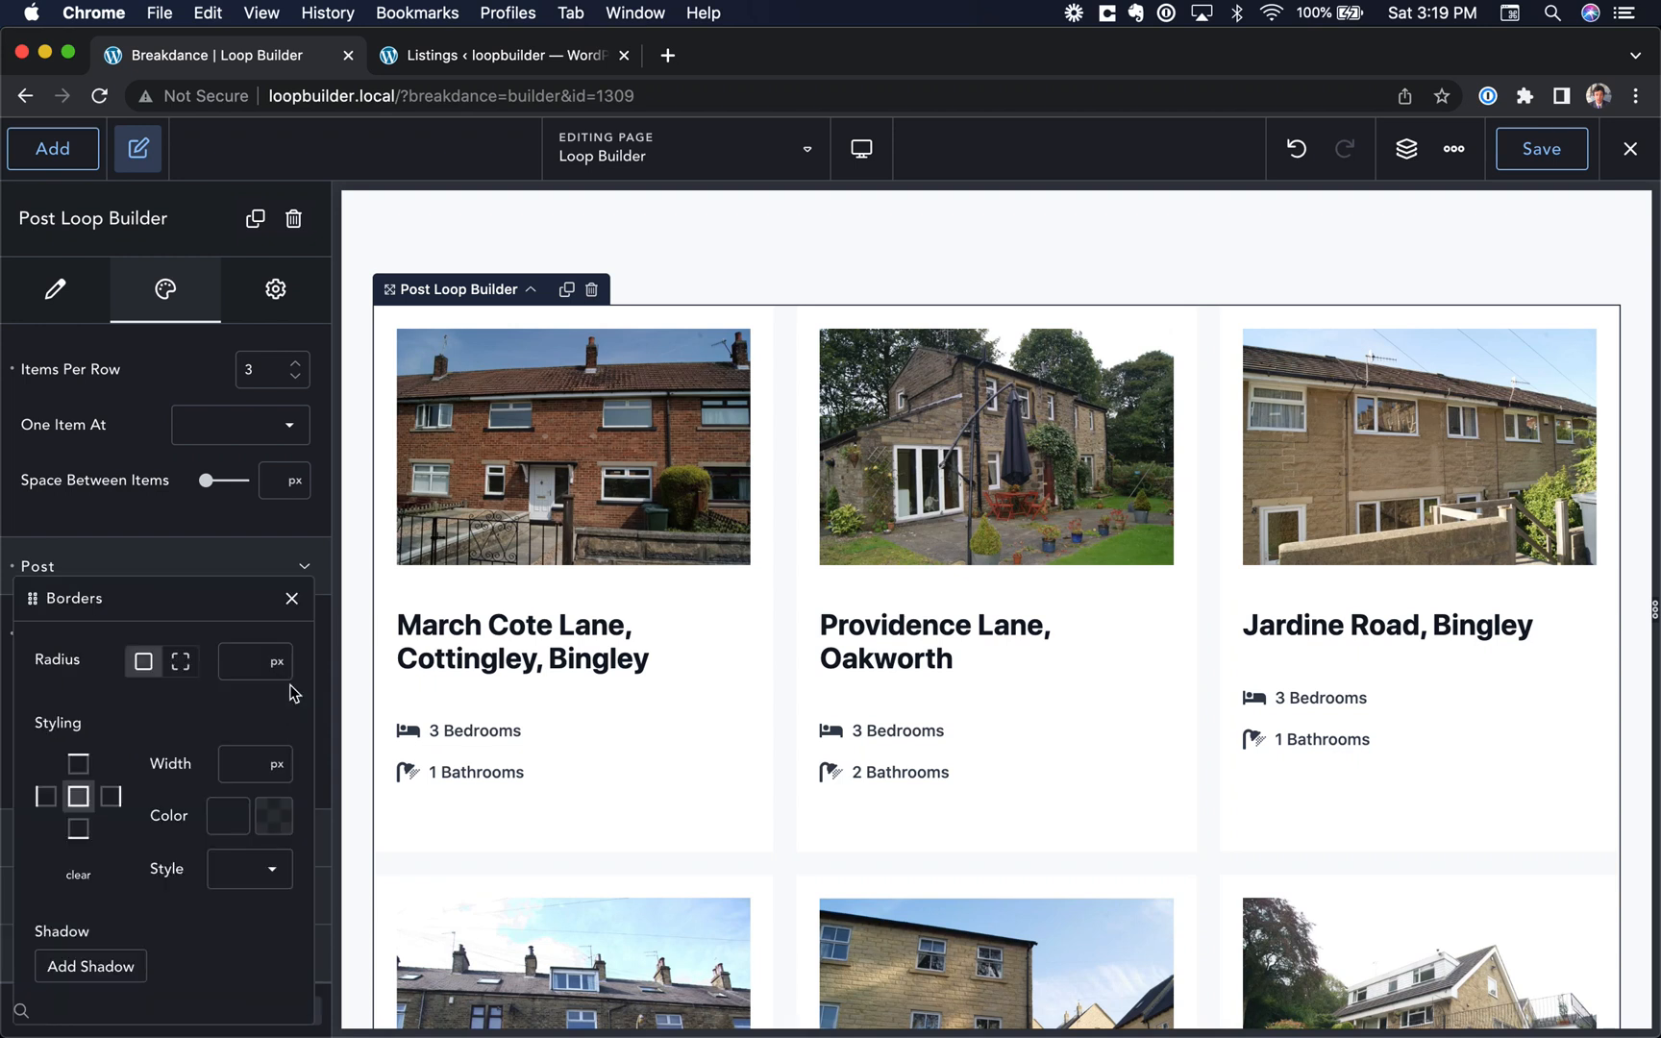
left_click(114, 965)
left_click(291, 598)
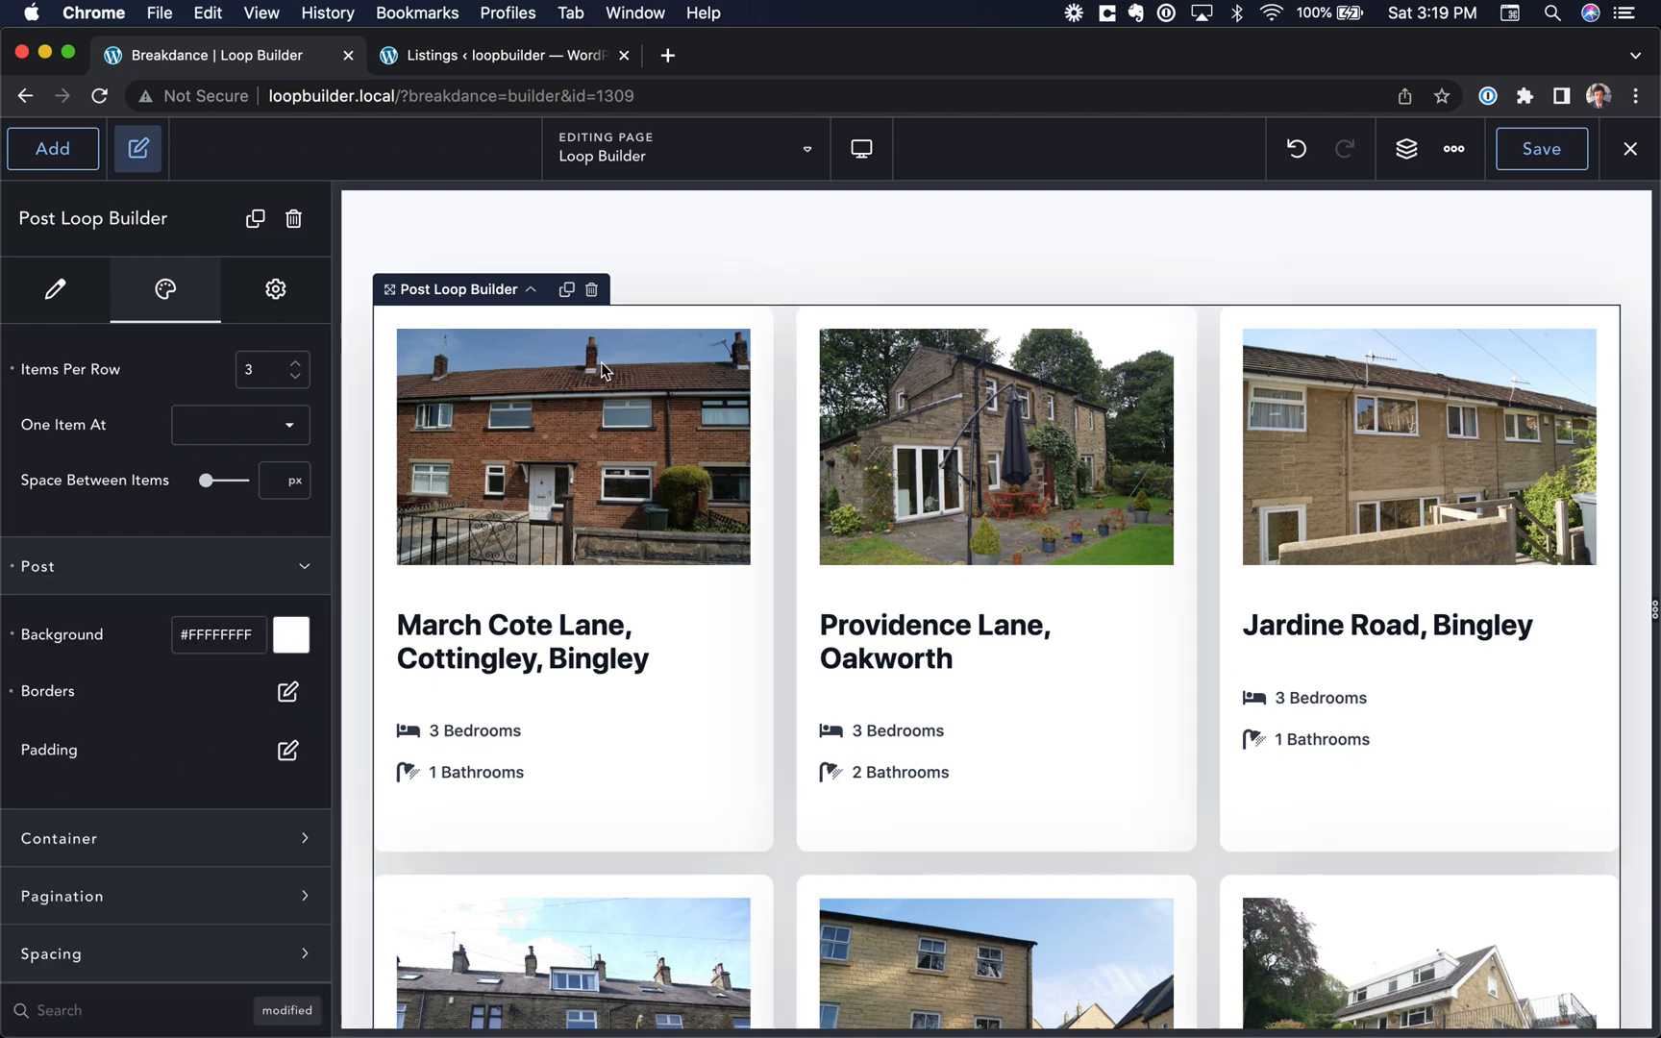
Step: Clear all List and Post design settings of the Post Loop Builder
left_click(809, 255)
left_click(751, 396)
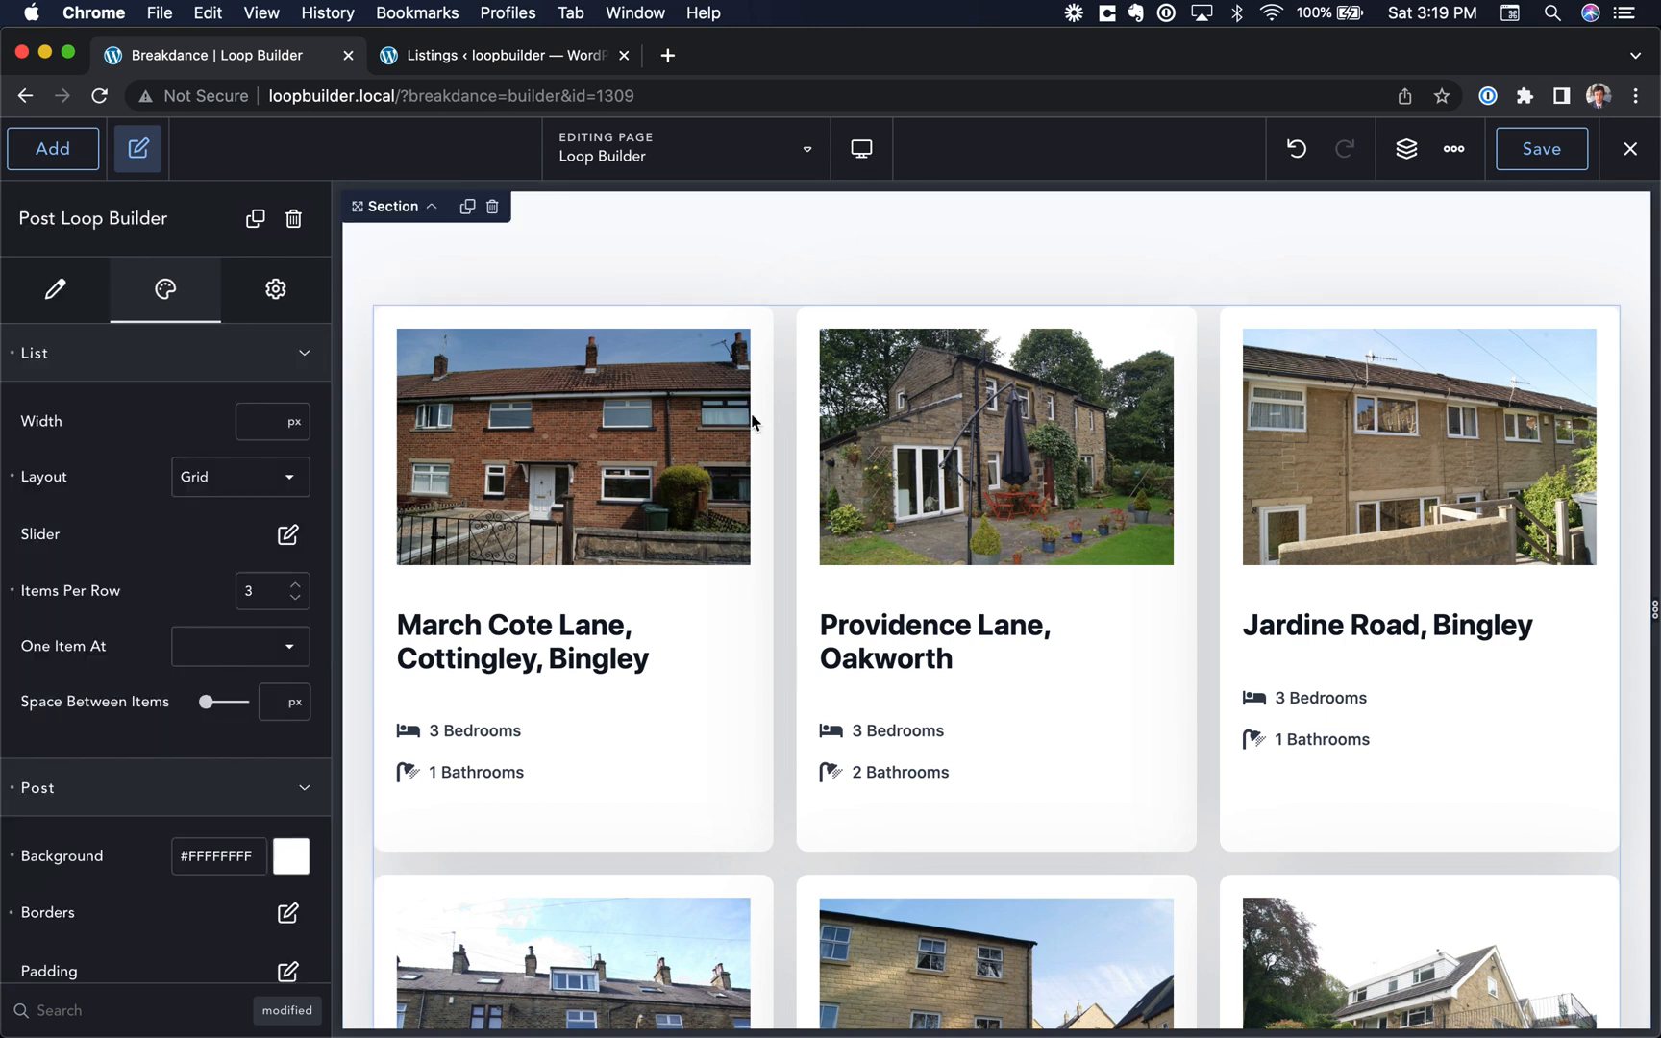
left_click(14, 355)
left_click(11, 679)
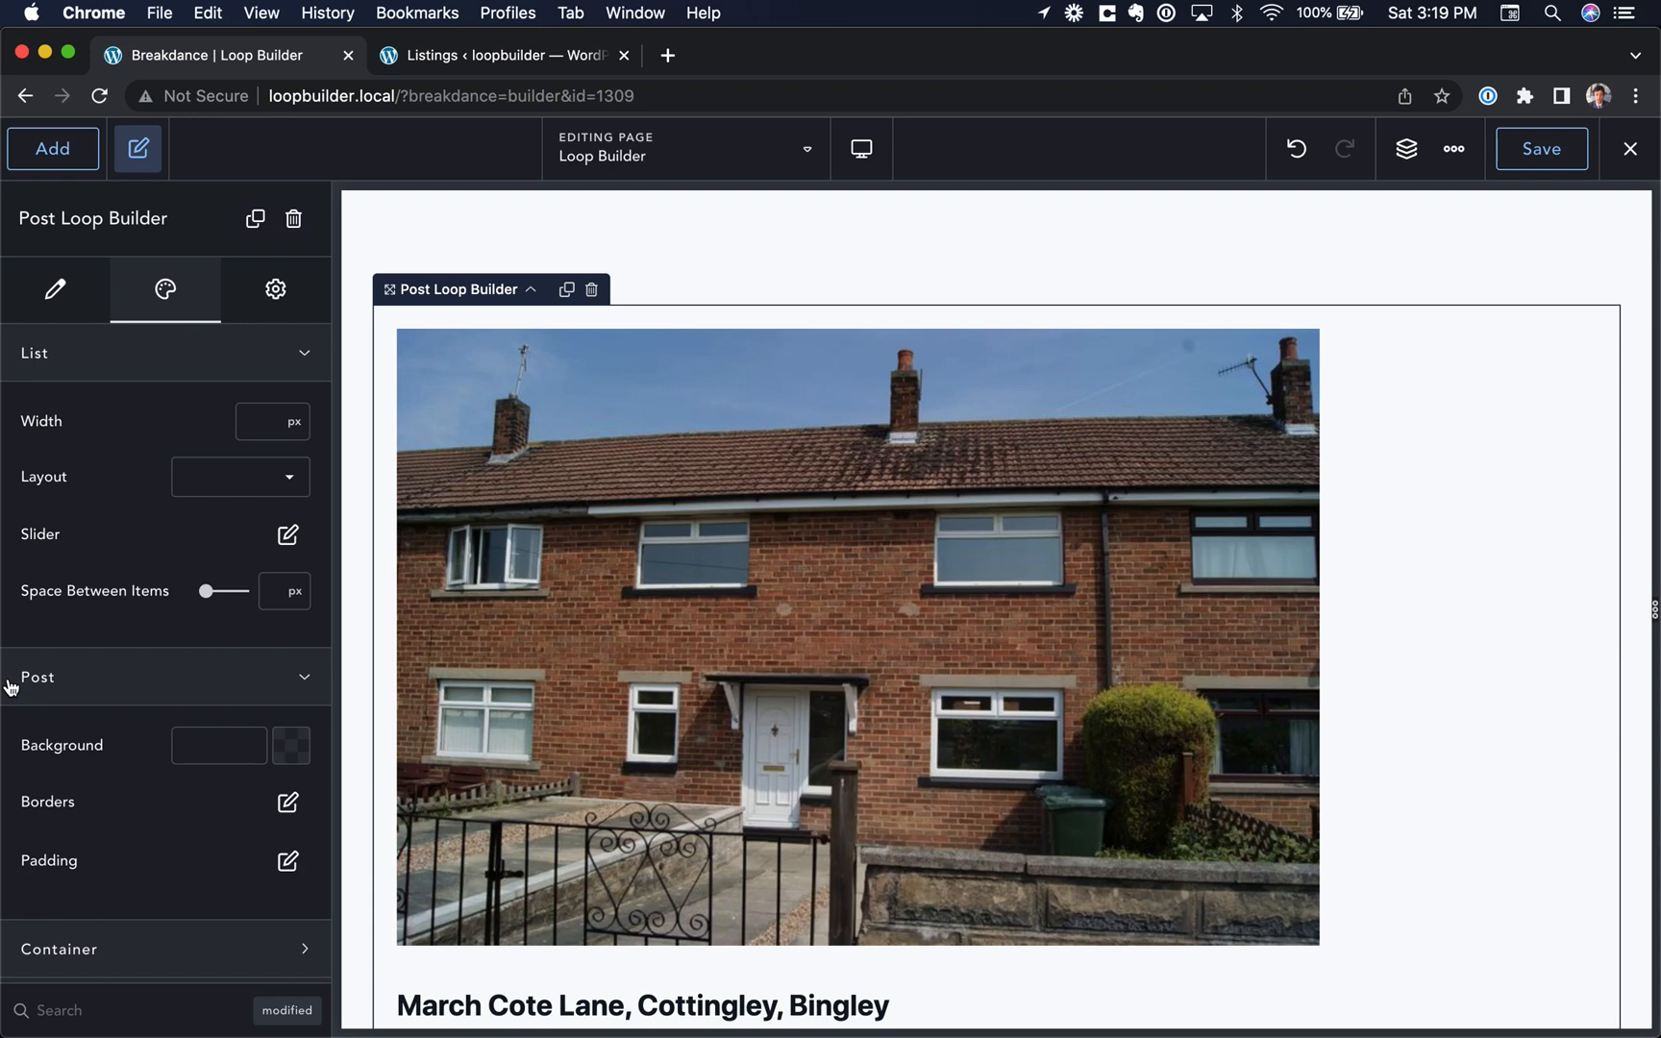
Step: Set the list layout to Slider and show three slides per view in its advanced slider settings
left_click(234, 478)
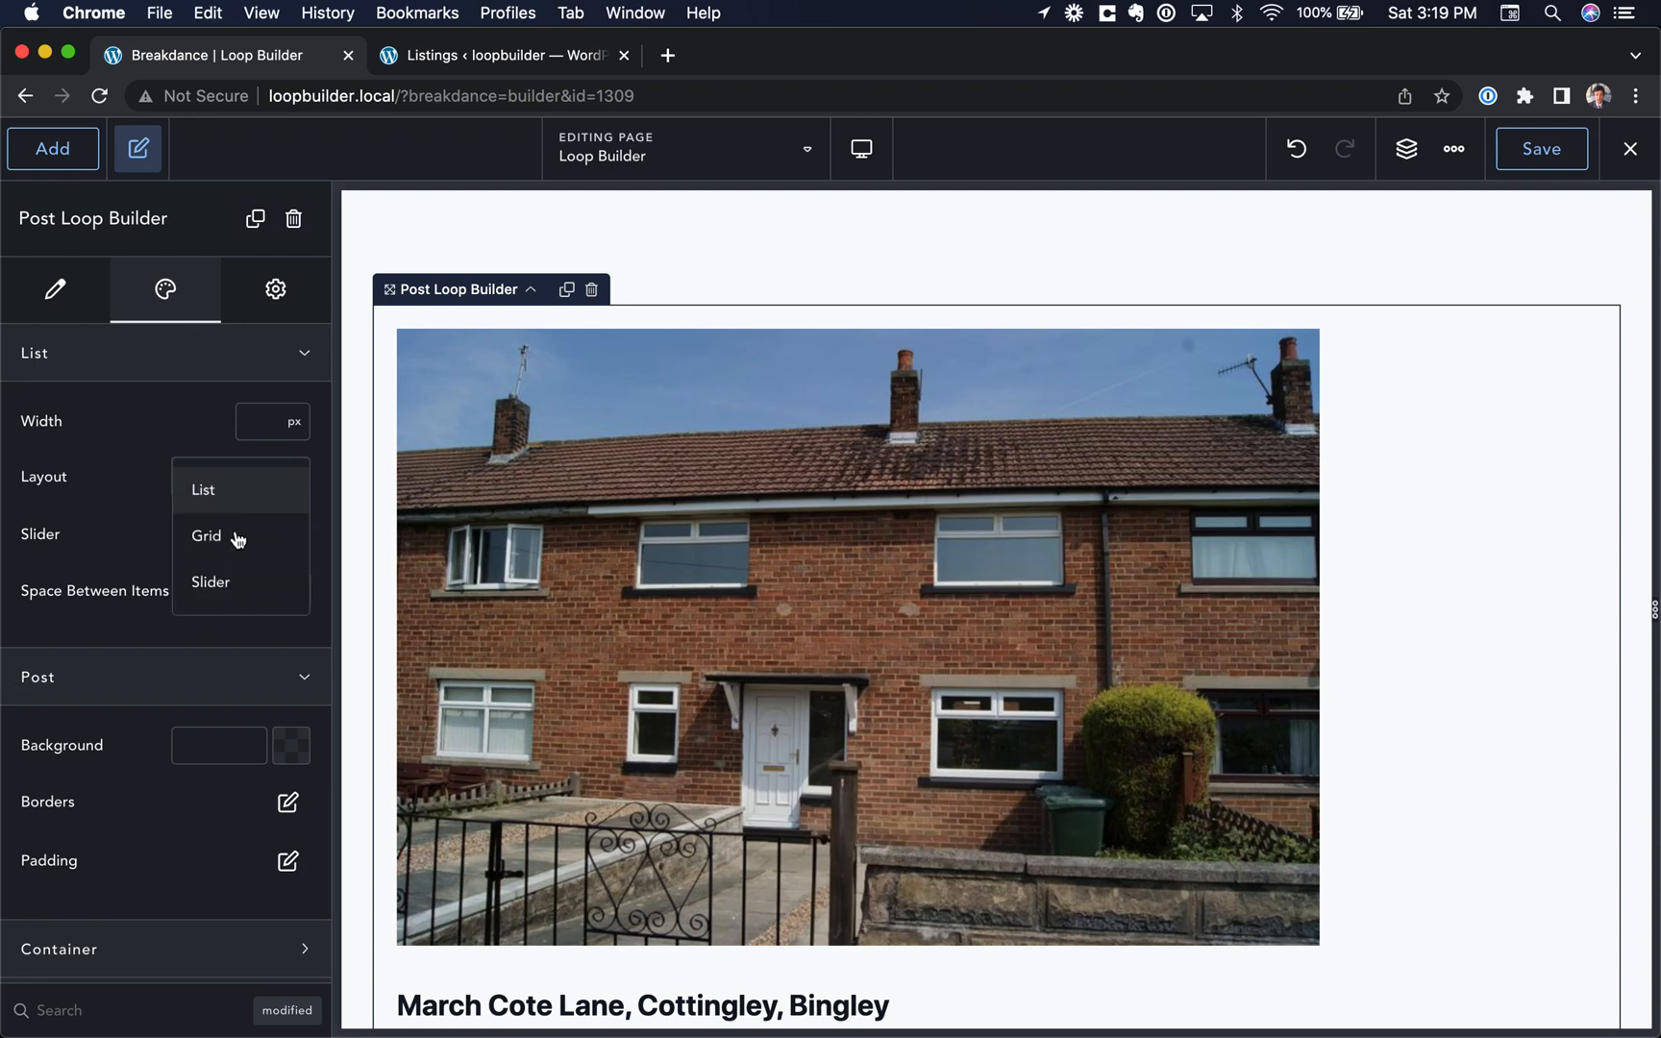
left_click(235, 582)
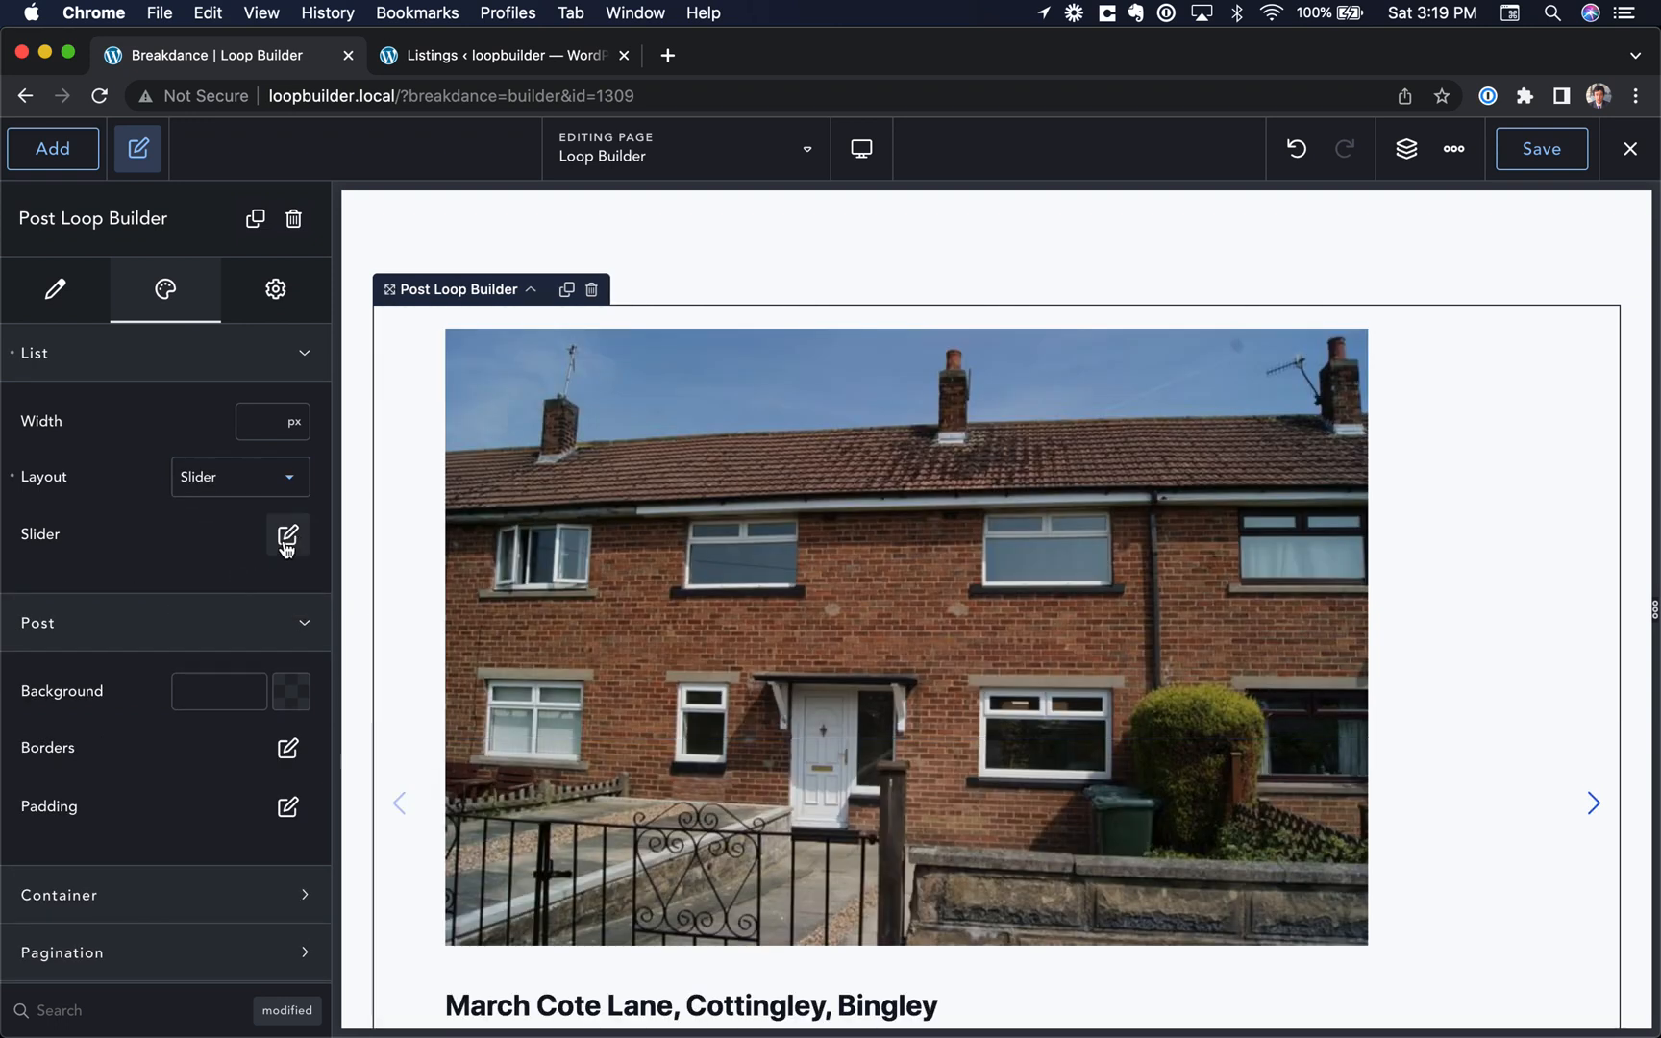
left_click(288, 534)
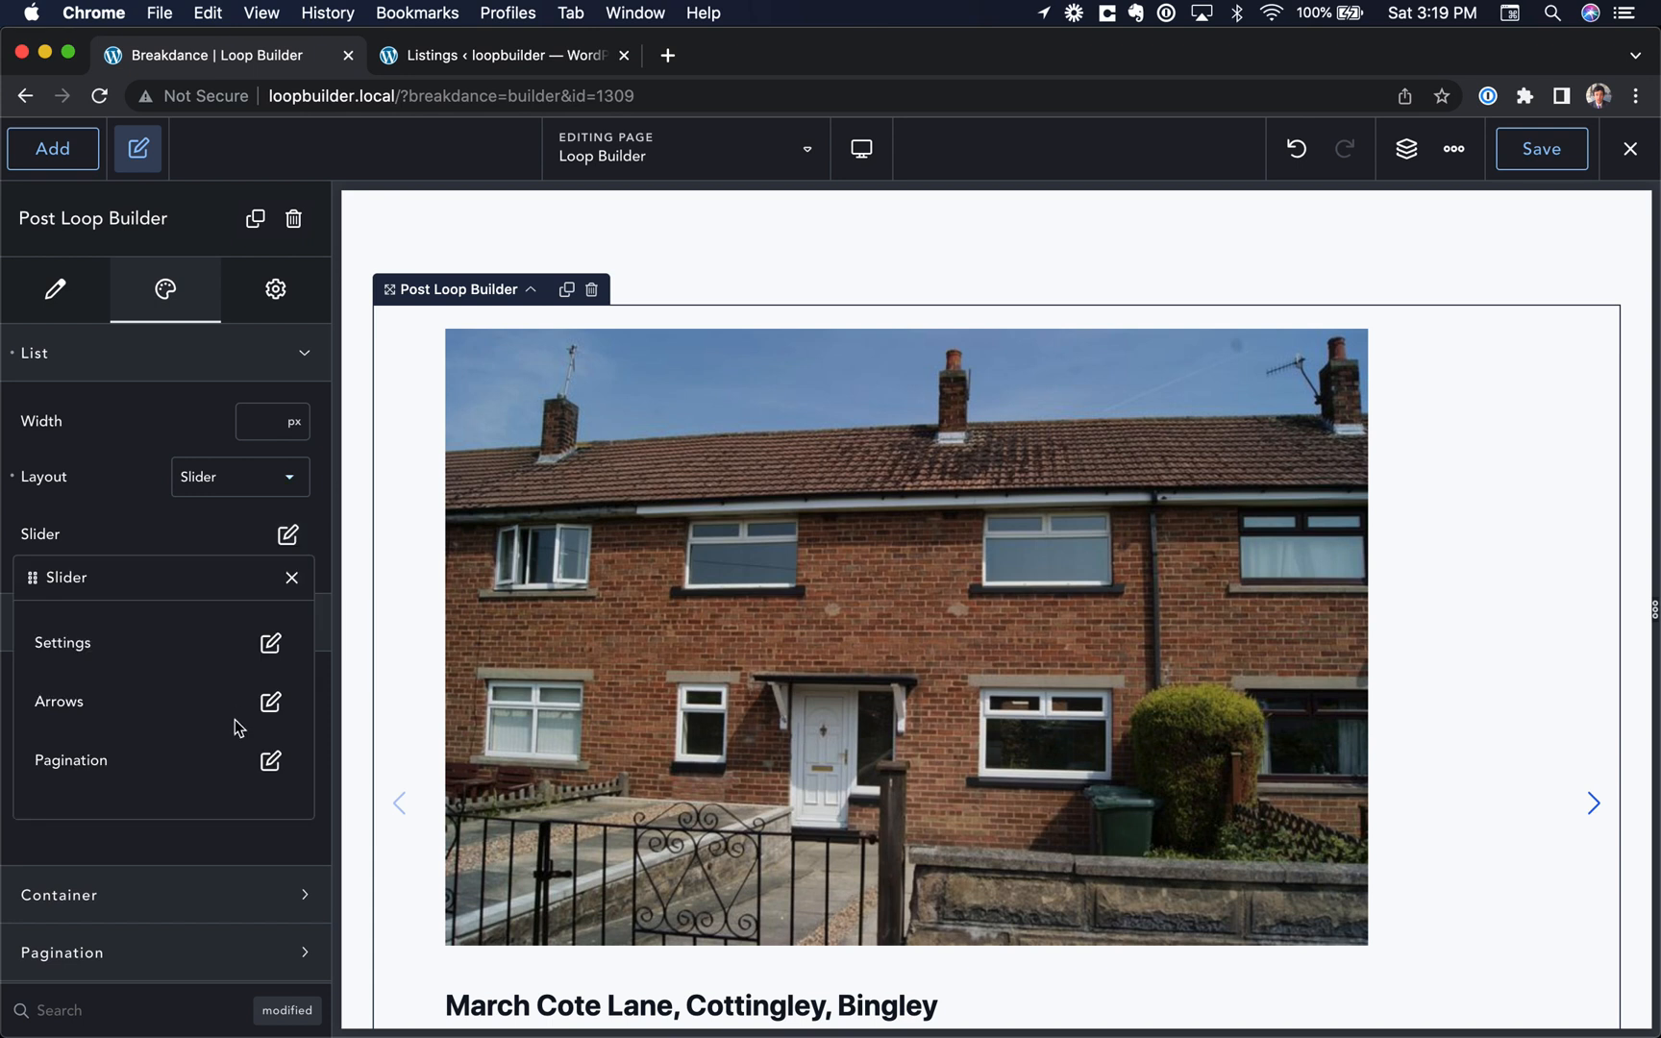
left_click(268, 643)
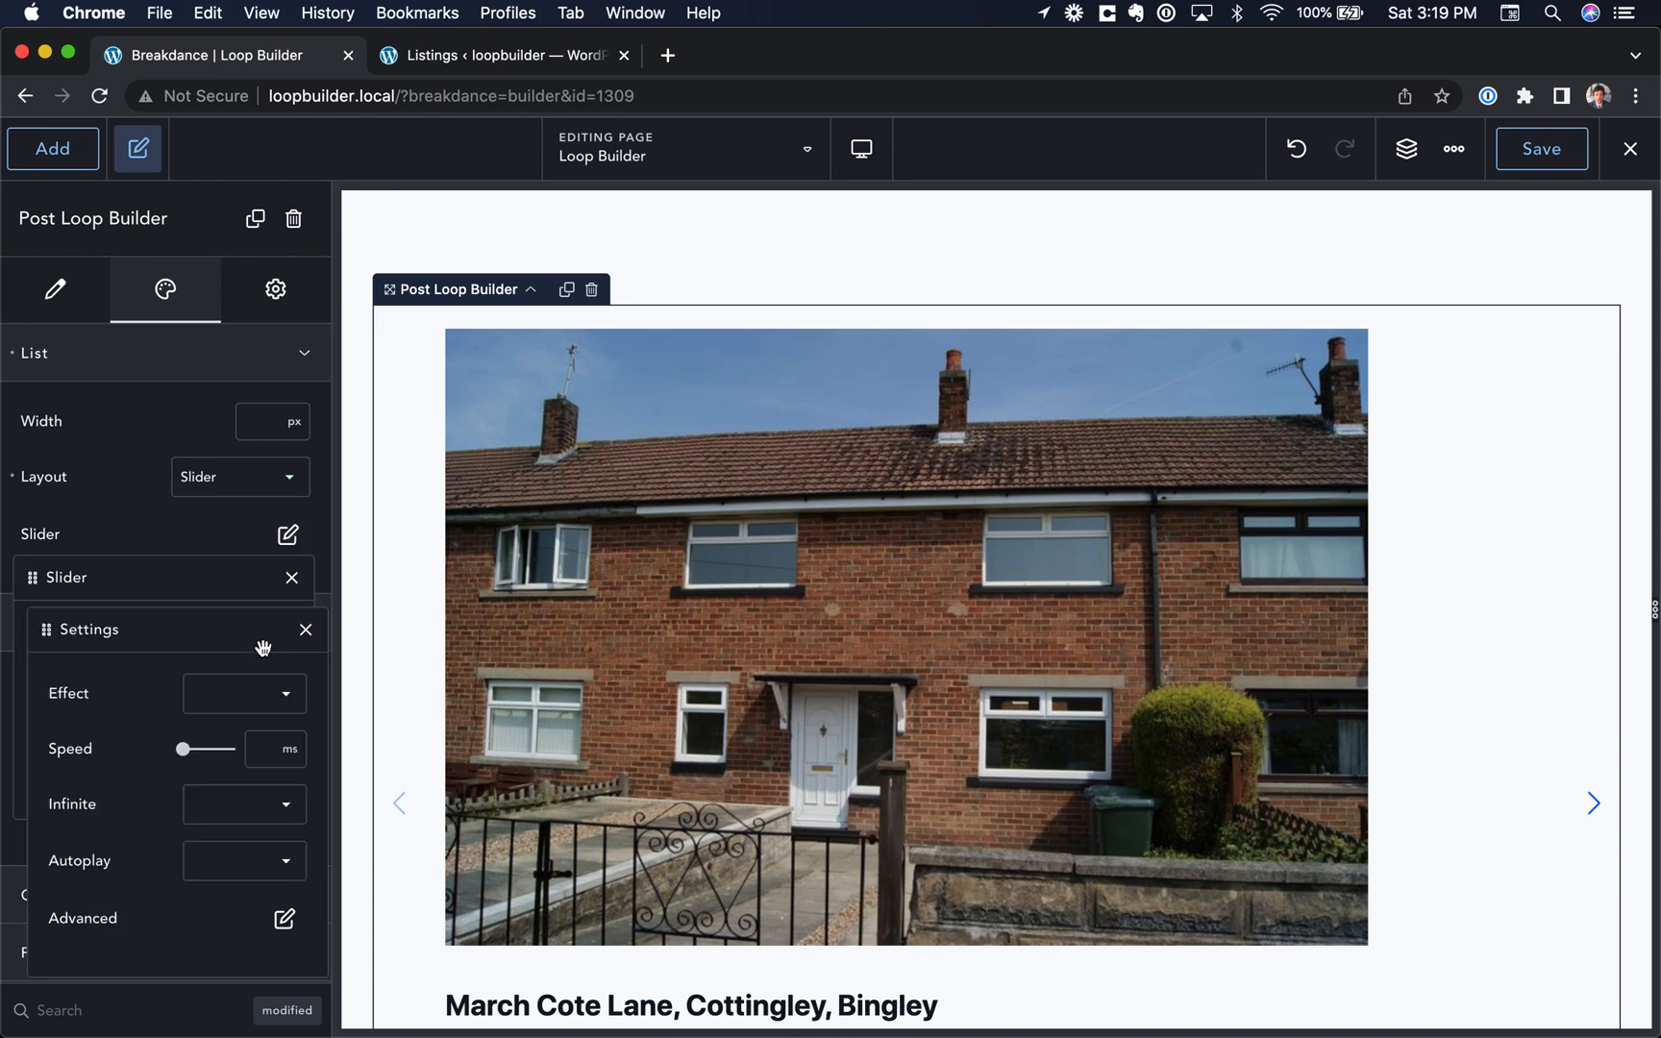
left_click(284, 918)
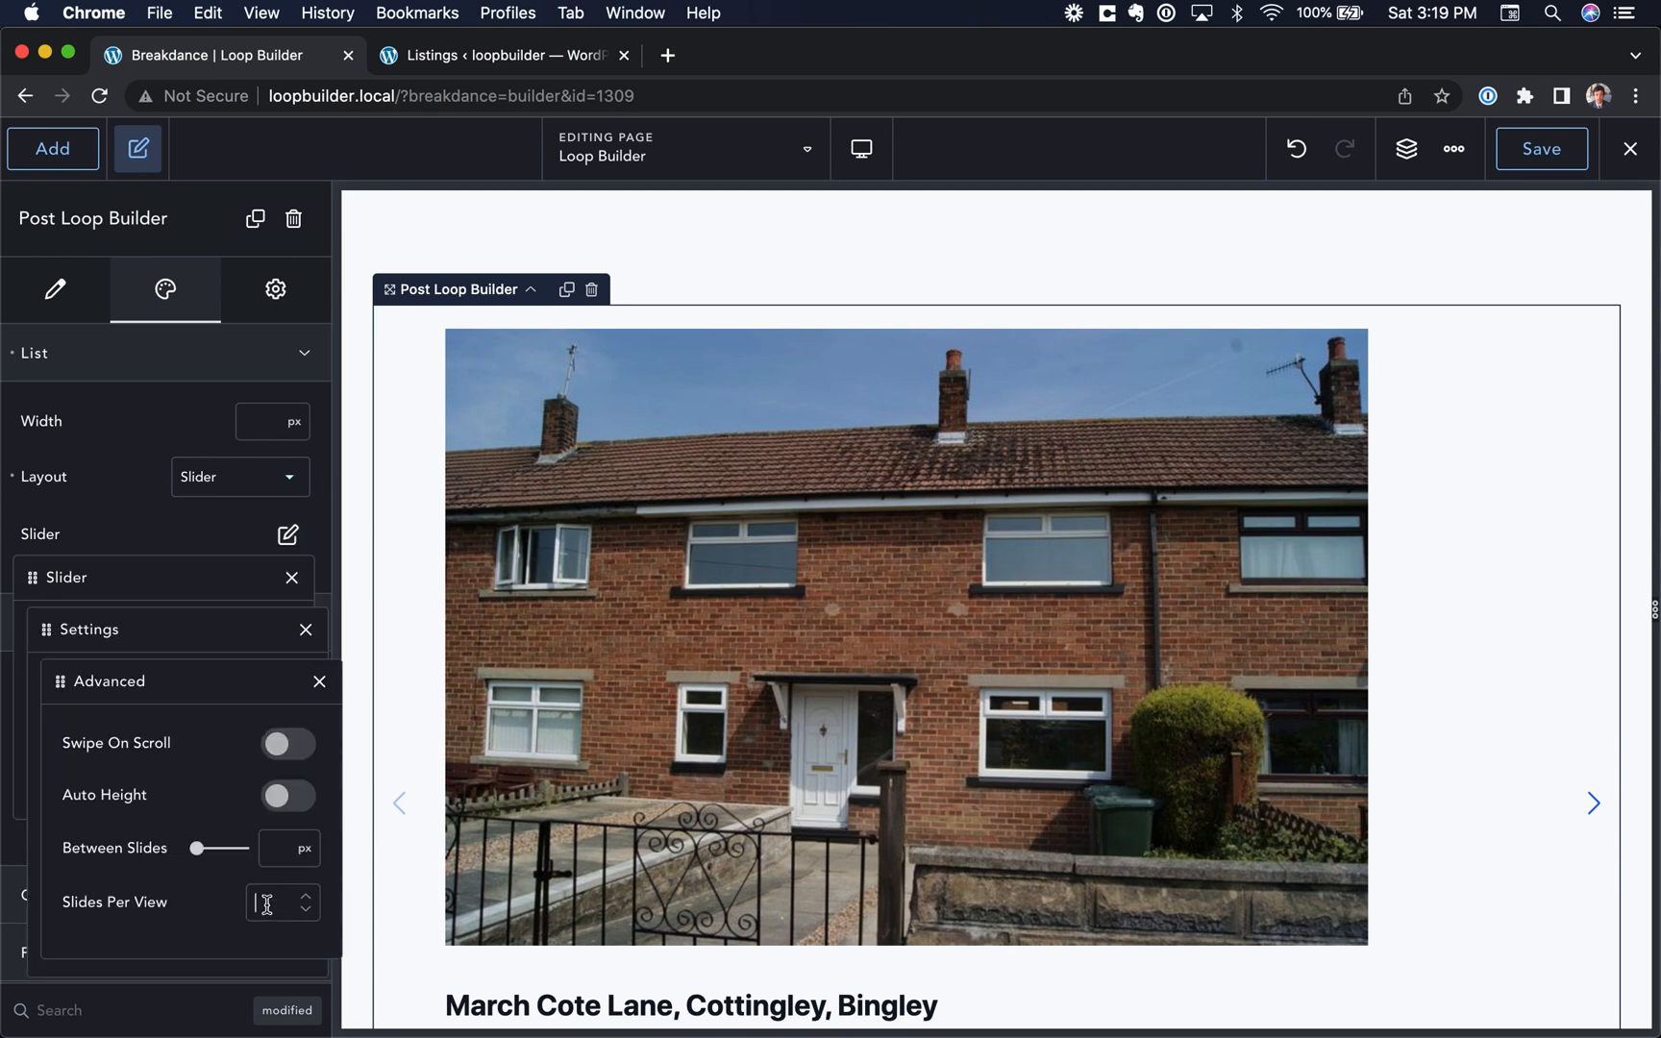
left_click(319, 681)
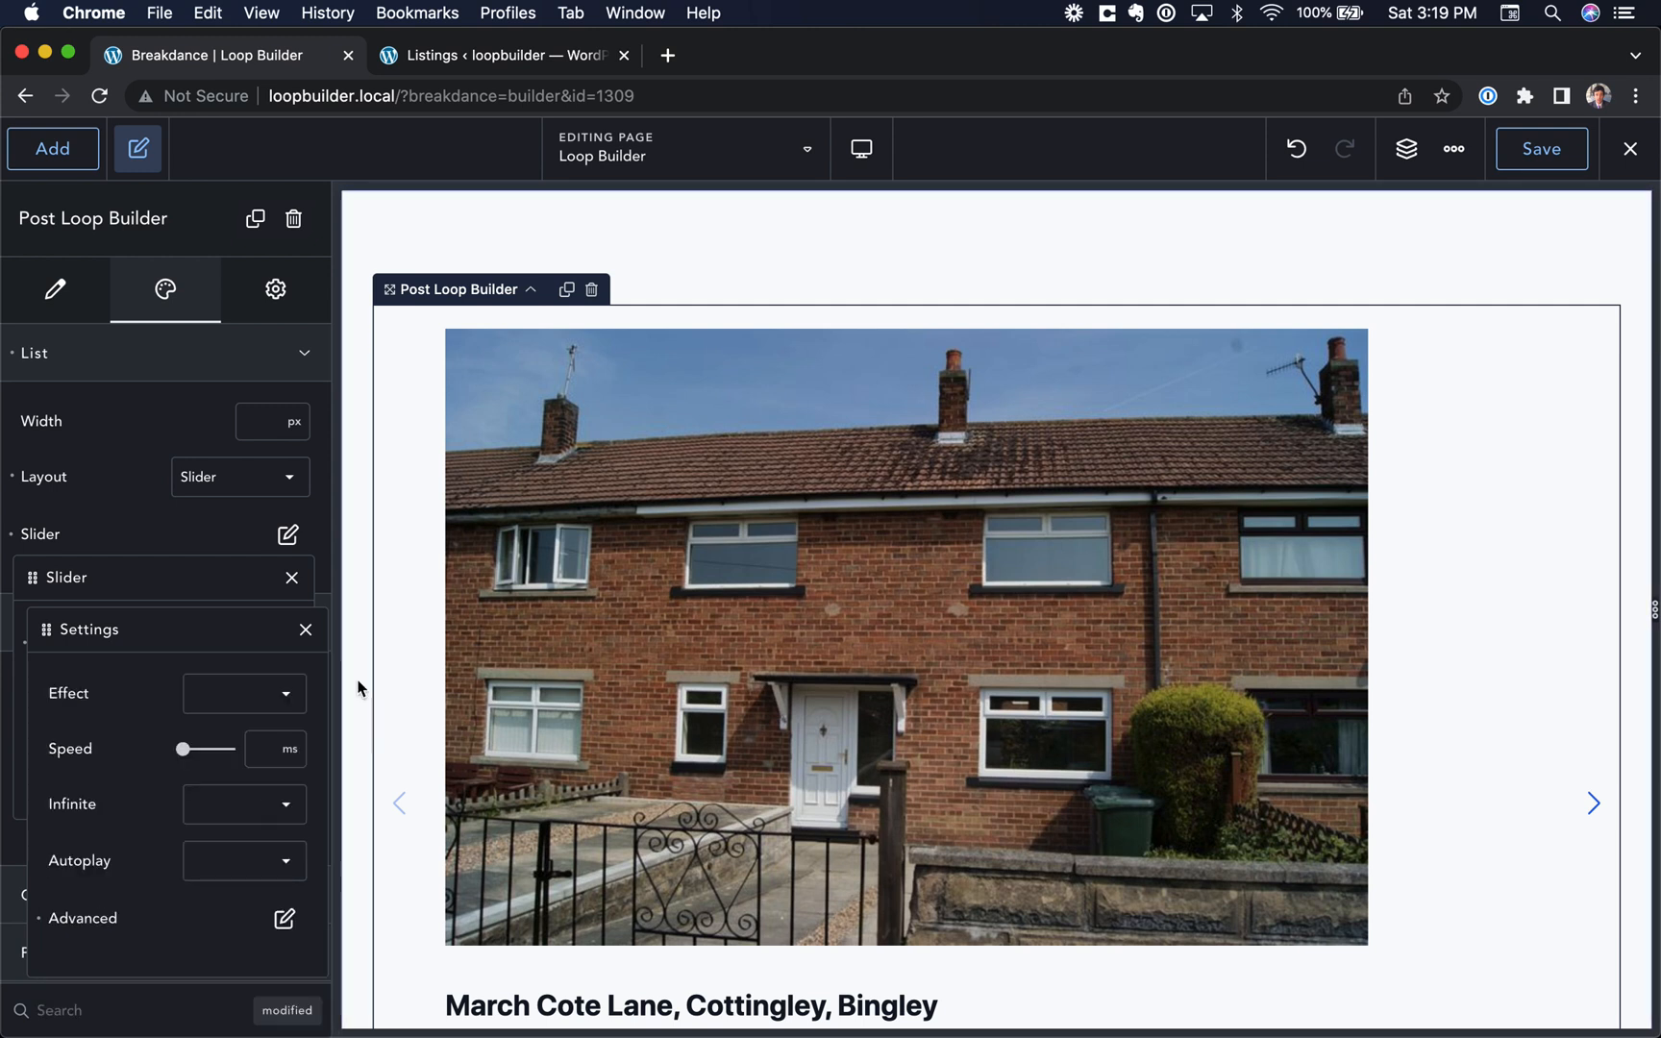
left_click(376, 678)
left_click(545, 662)
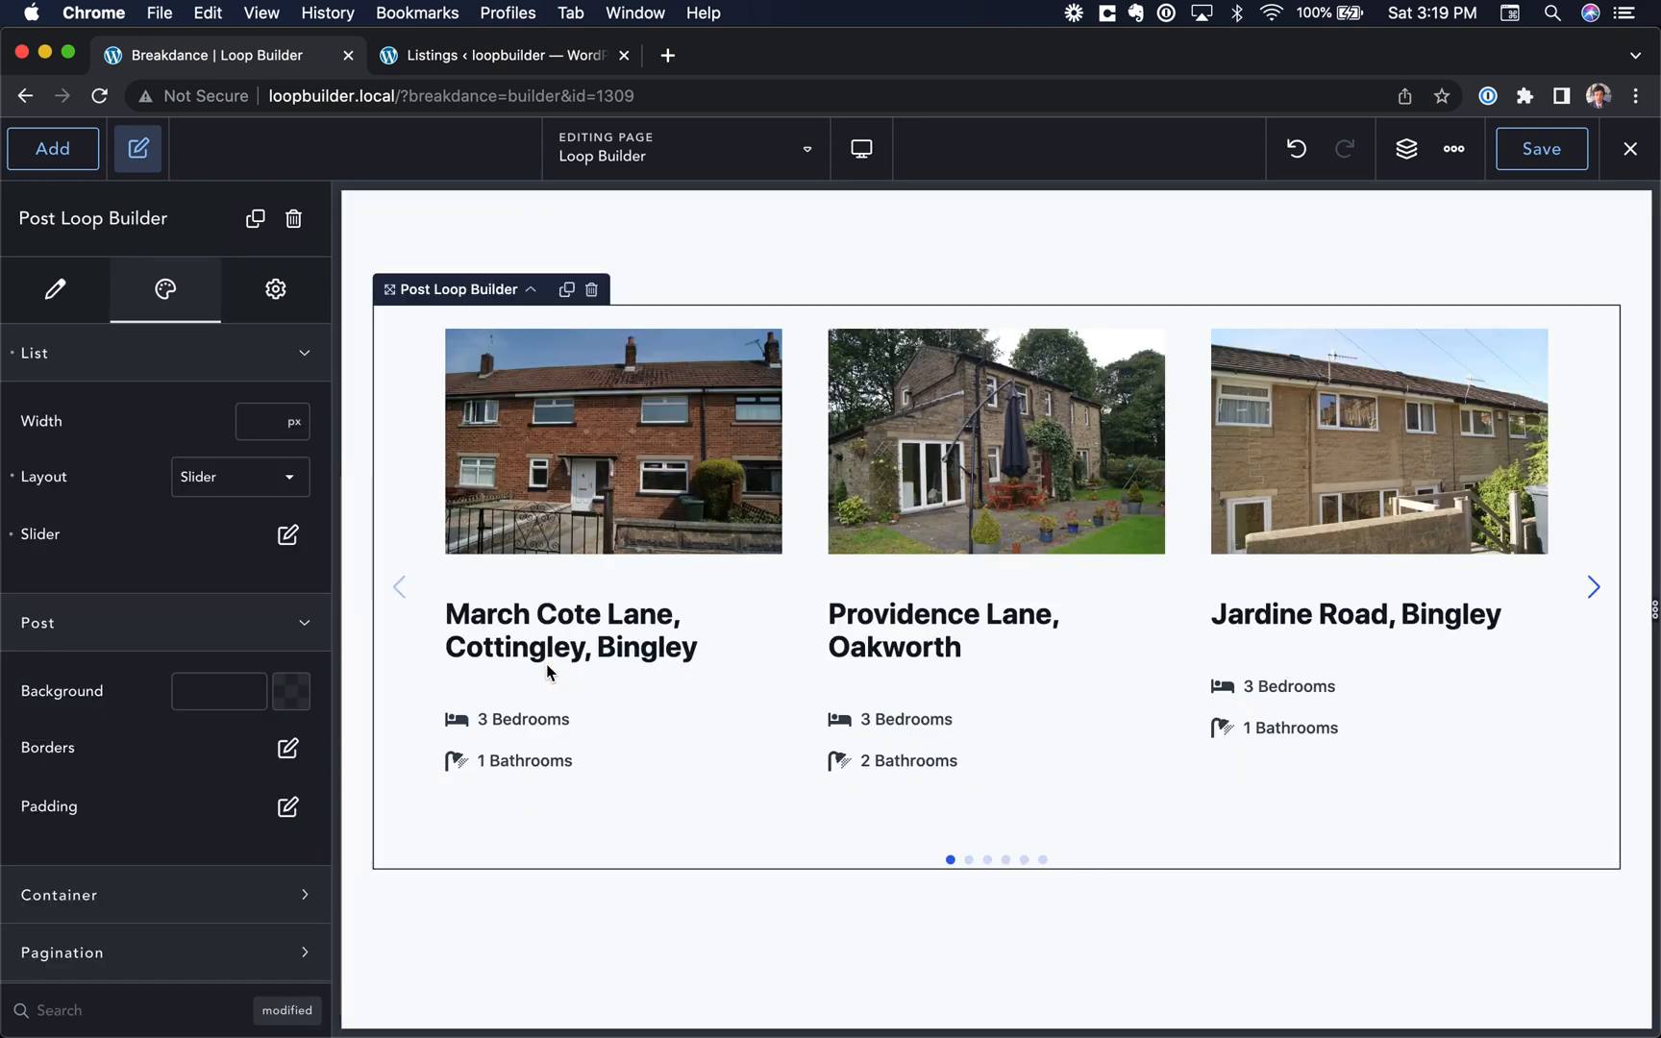
Step: Advance the listings slider on the canvas through to its last slides
left_click(1596, 592)
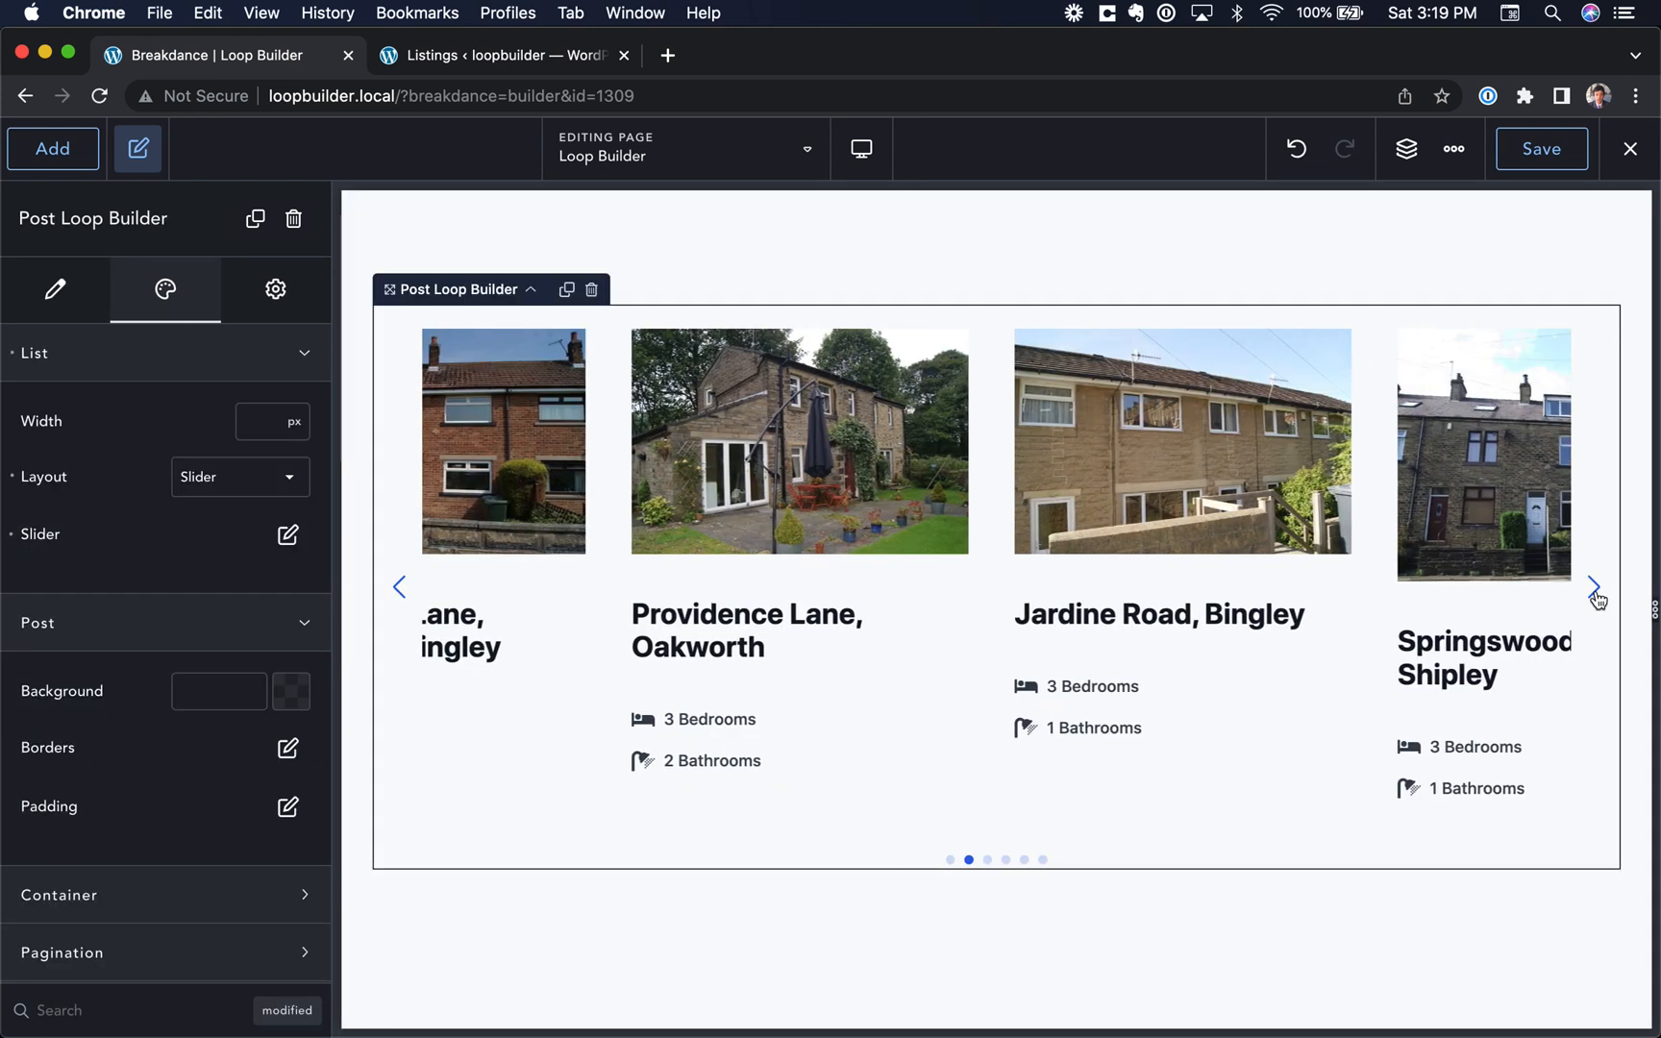
left_click(1598, 598)
left_click(1597, 598)
left_click(1598, 598)
left_click(1598, 598)
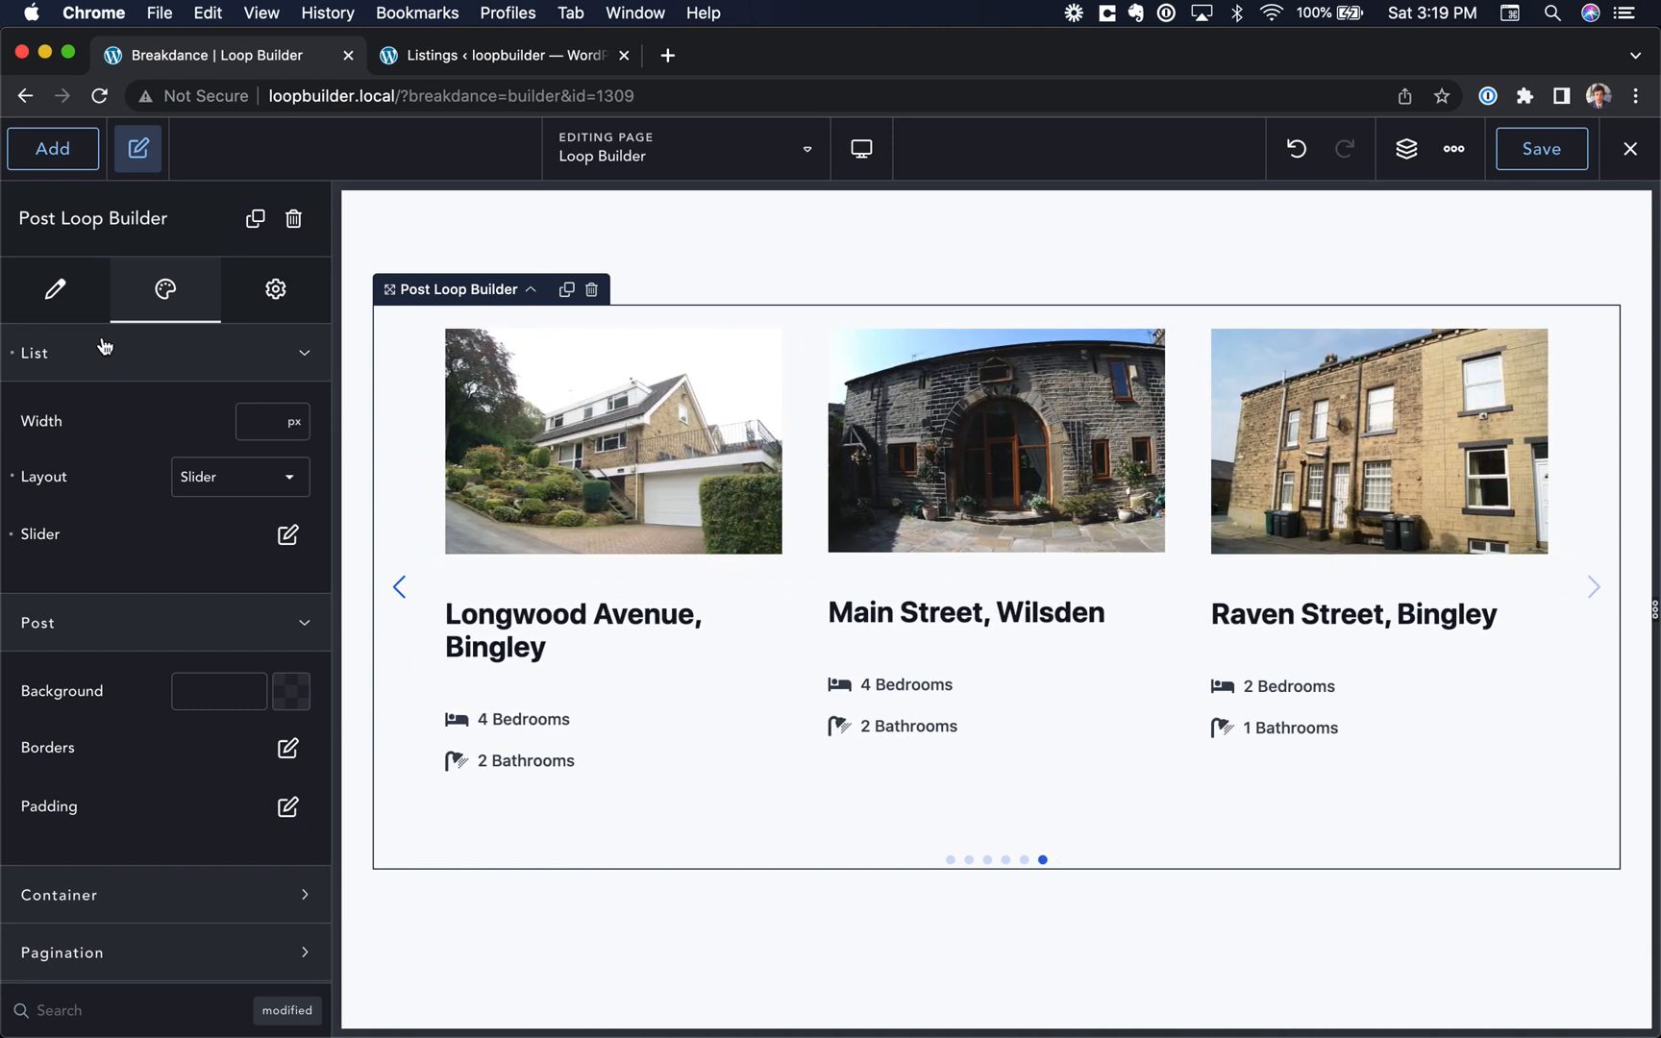
Step: Set the Listings query to 50 posts per page and apply it
left_click(58, 291)
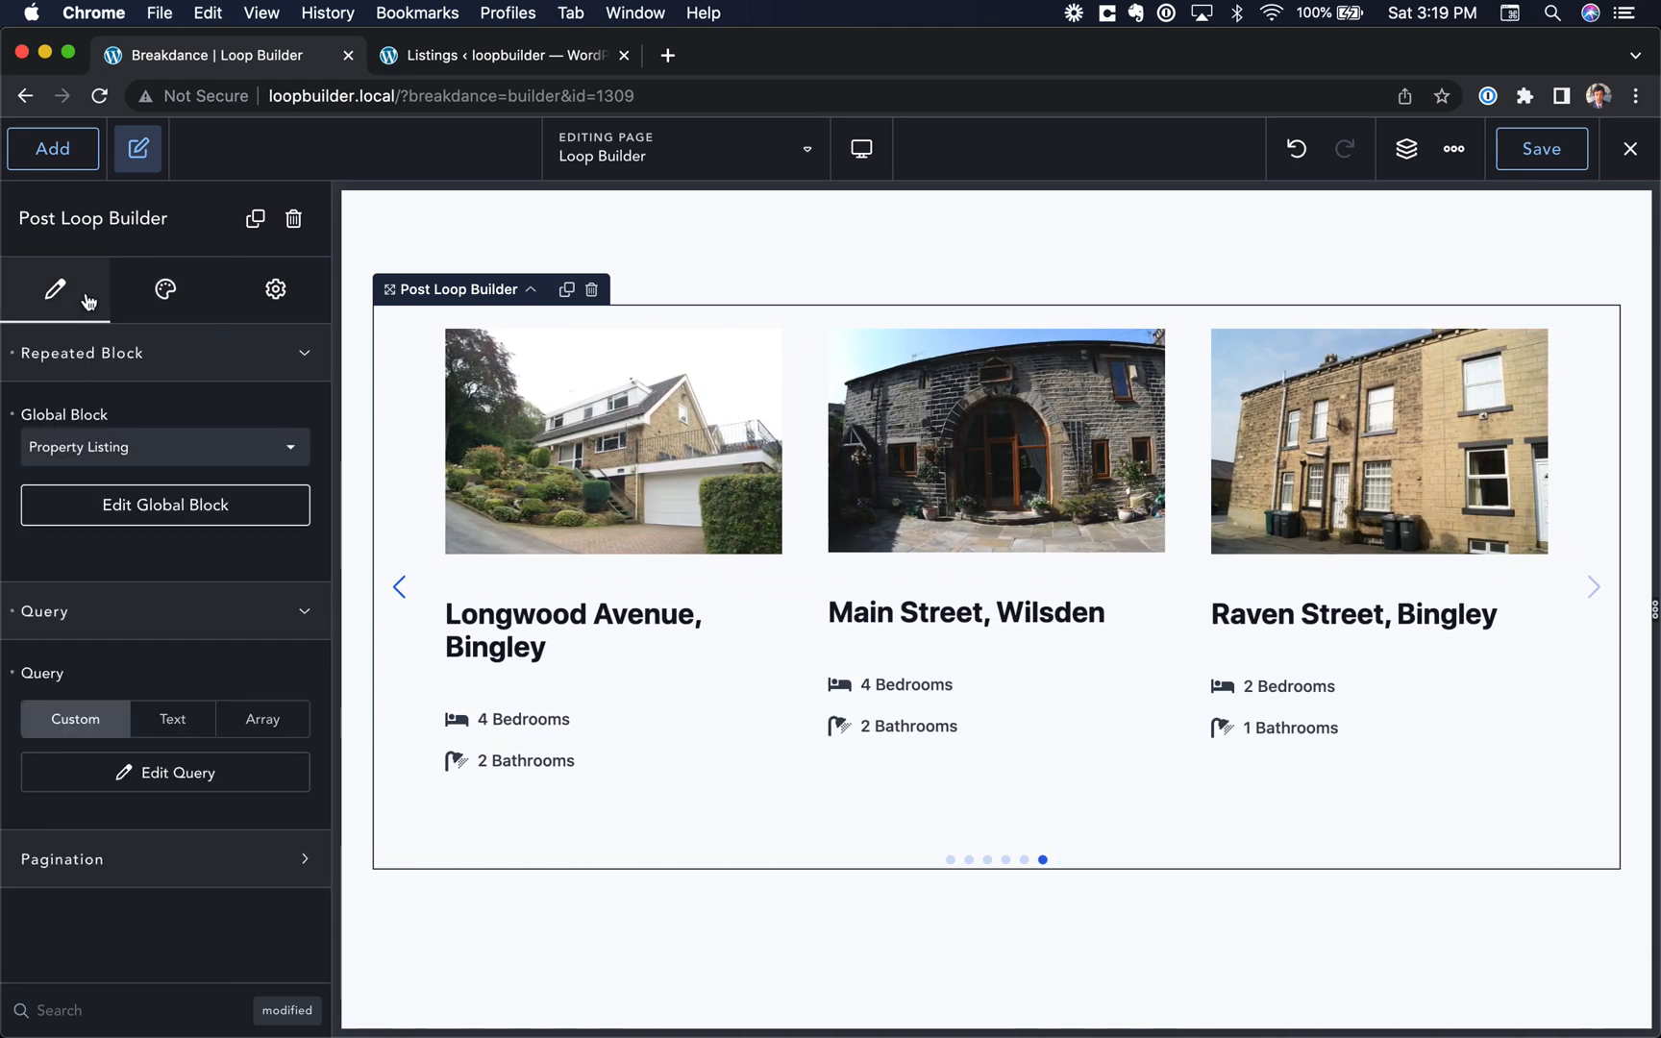
left_click(148, 780)
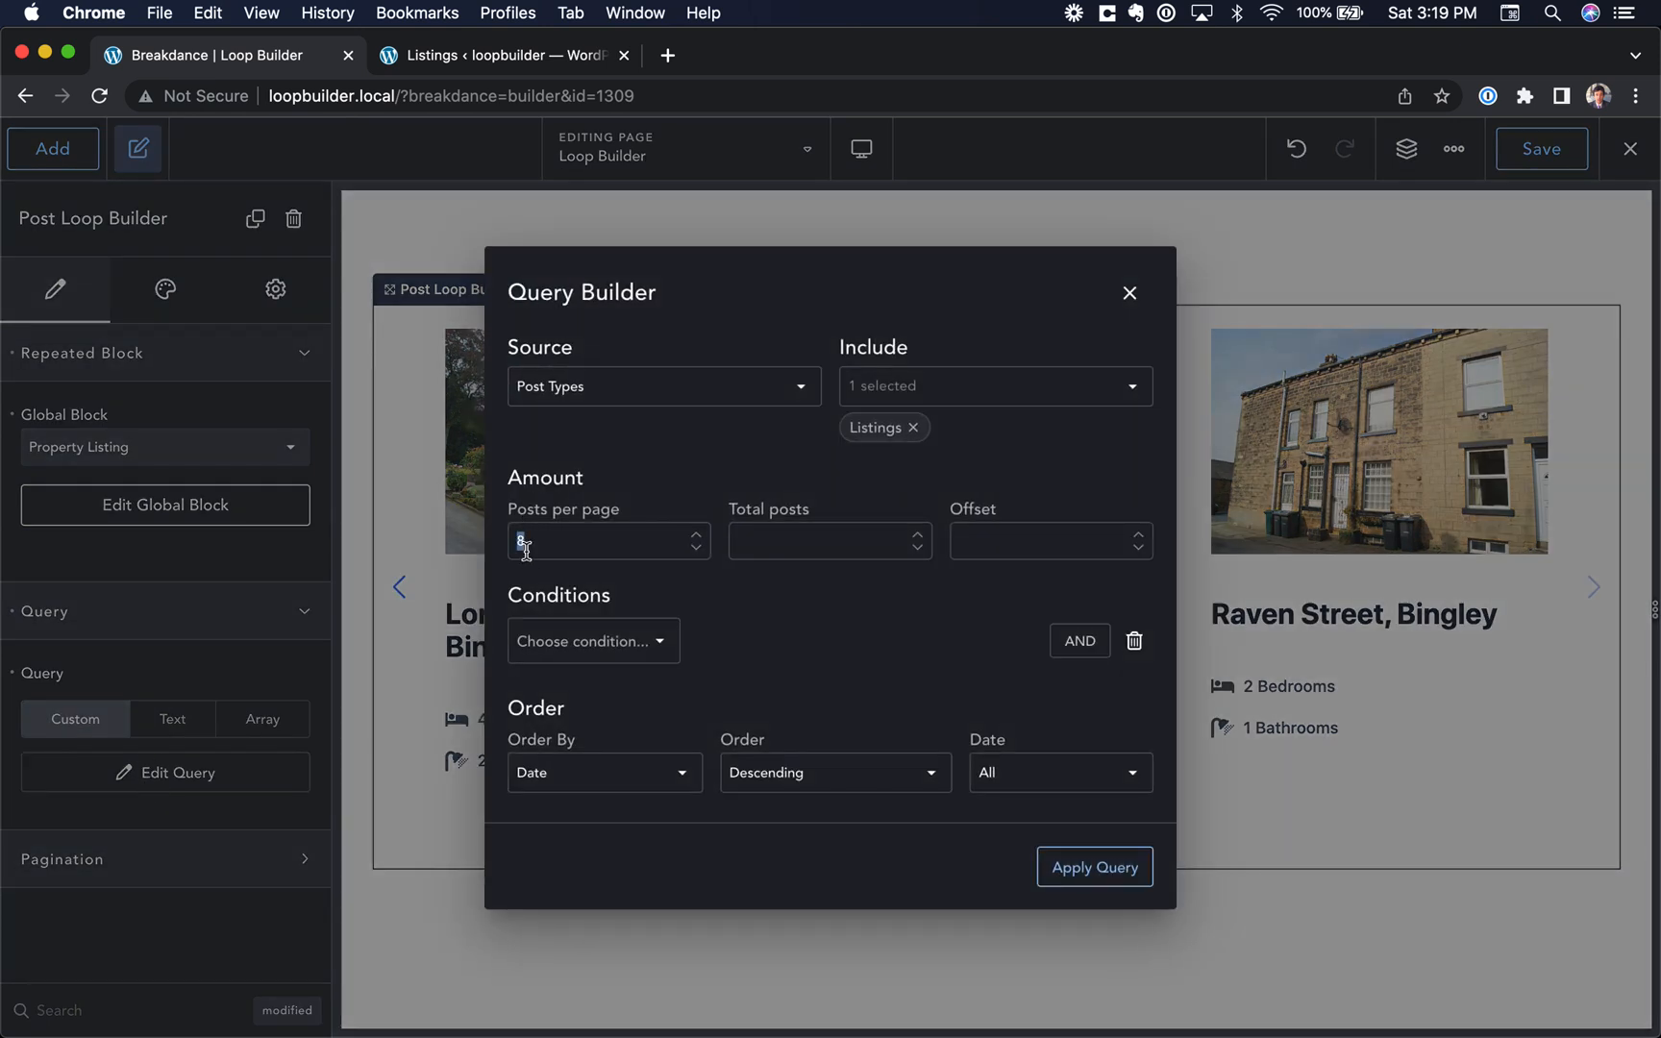
left_click(1065, 868)
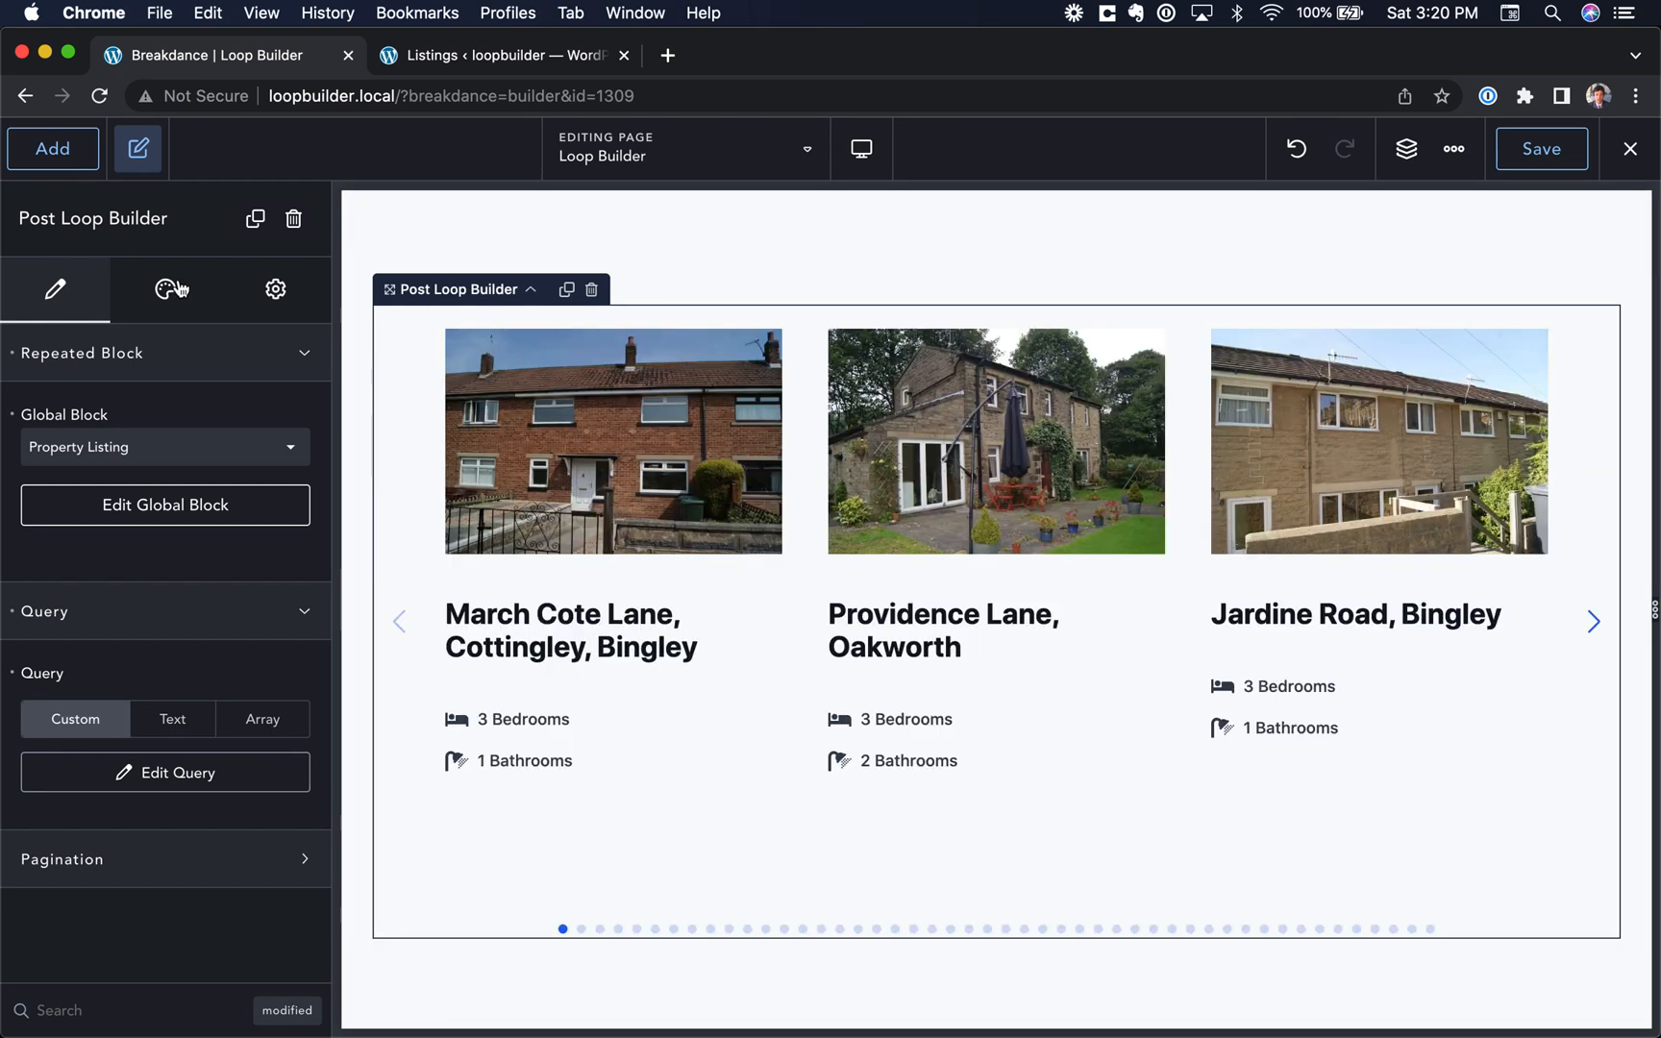
Step: Reset the list layout, choose Grid for it and set 3 items per row
left_click(180, 288)
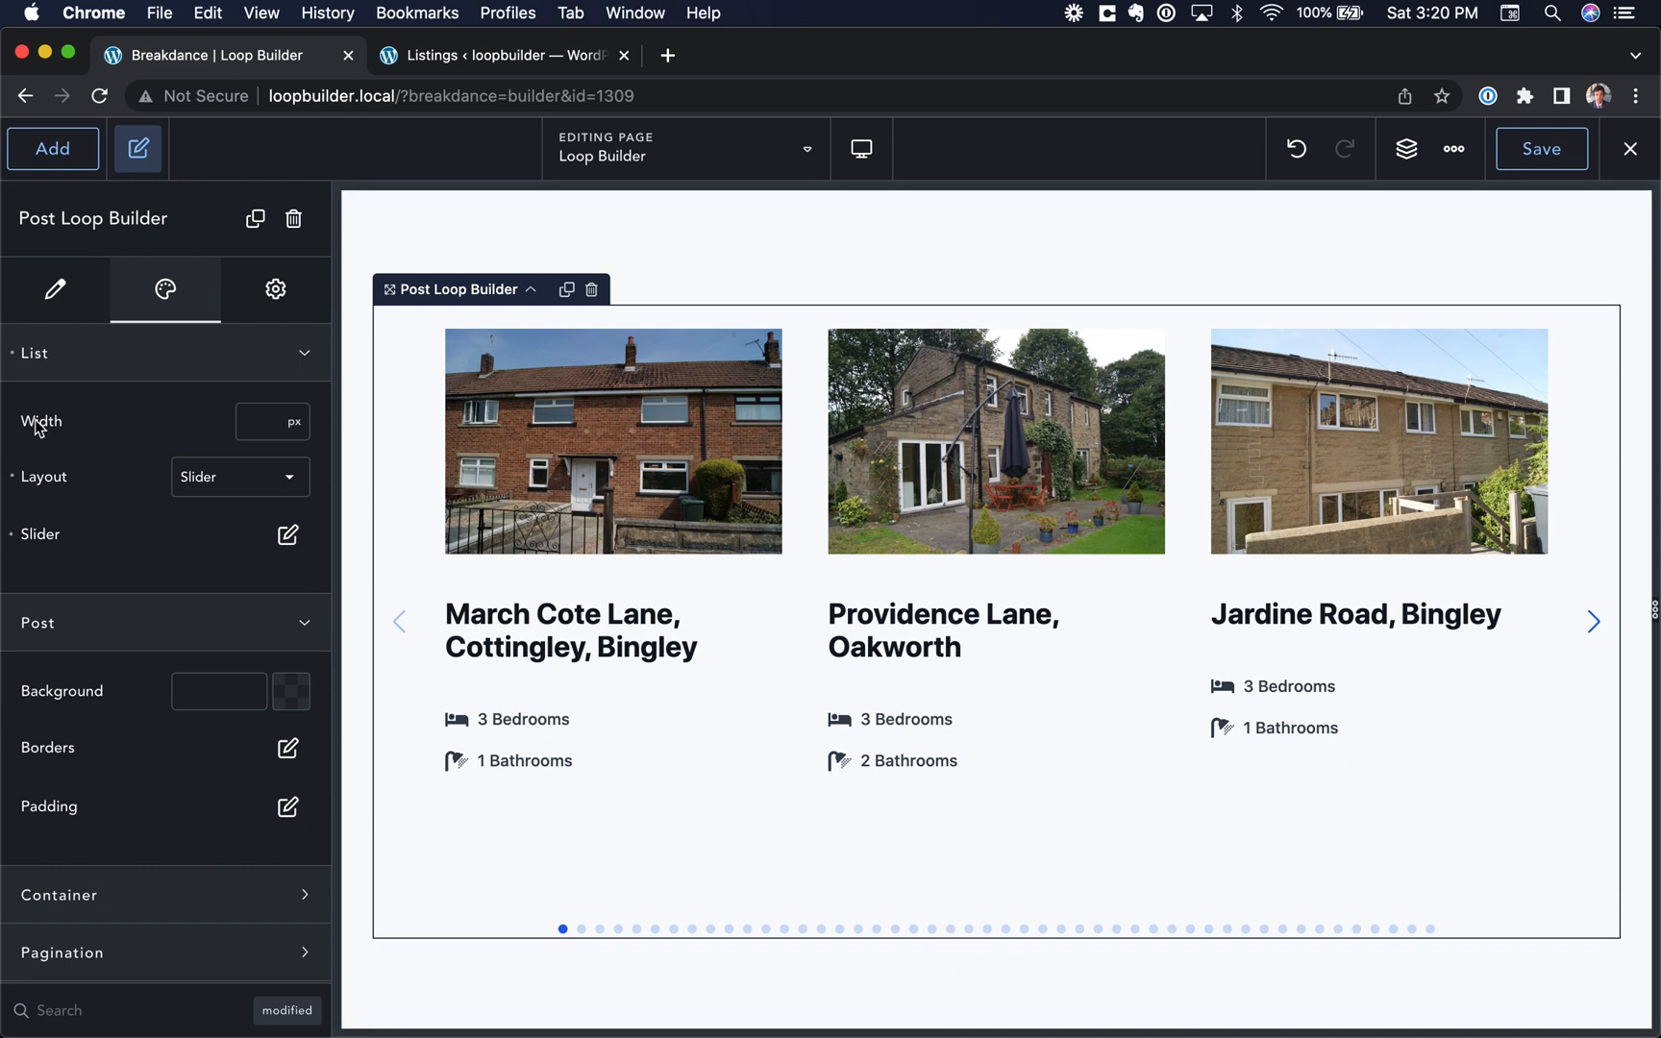
left_click(14, 475)
left_click(233, 475)
left_click(233, 536)
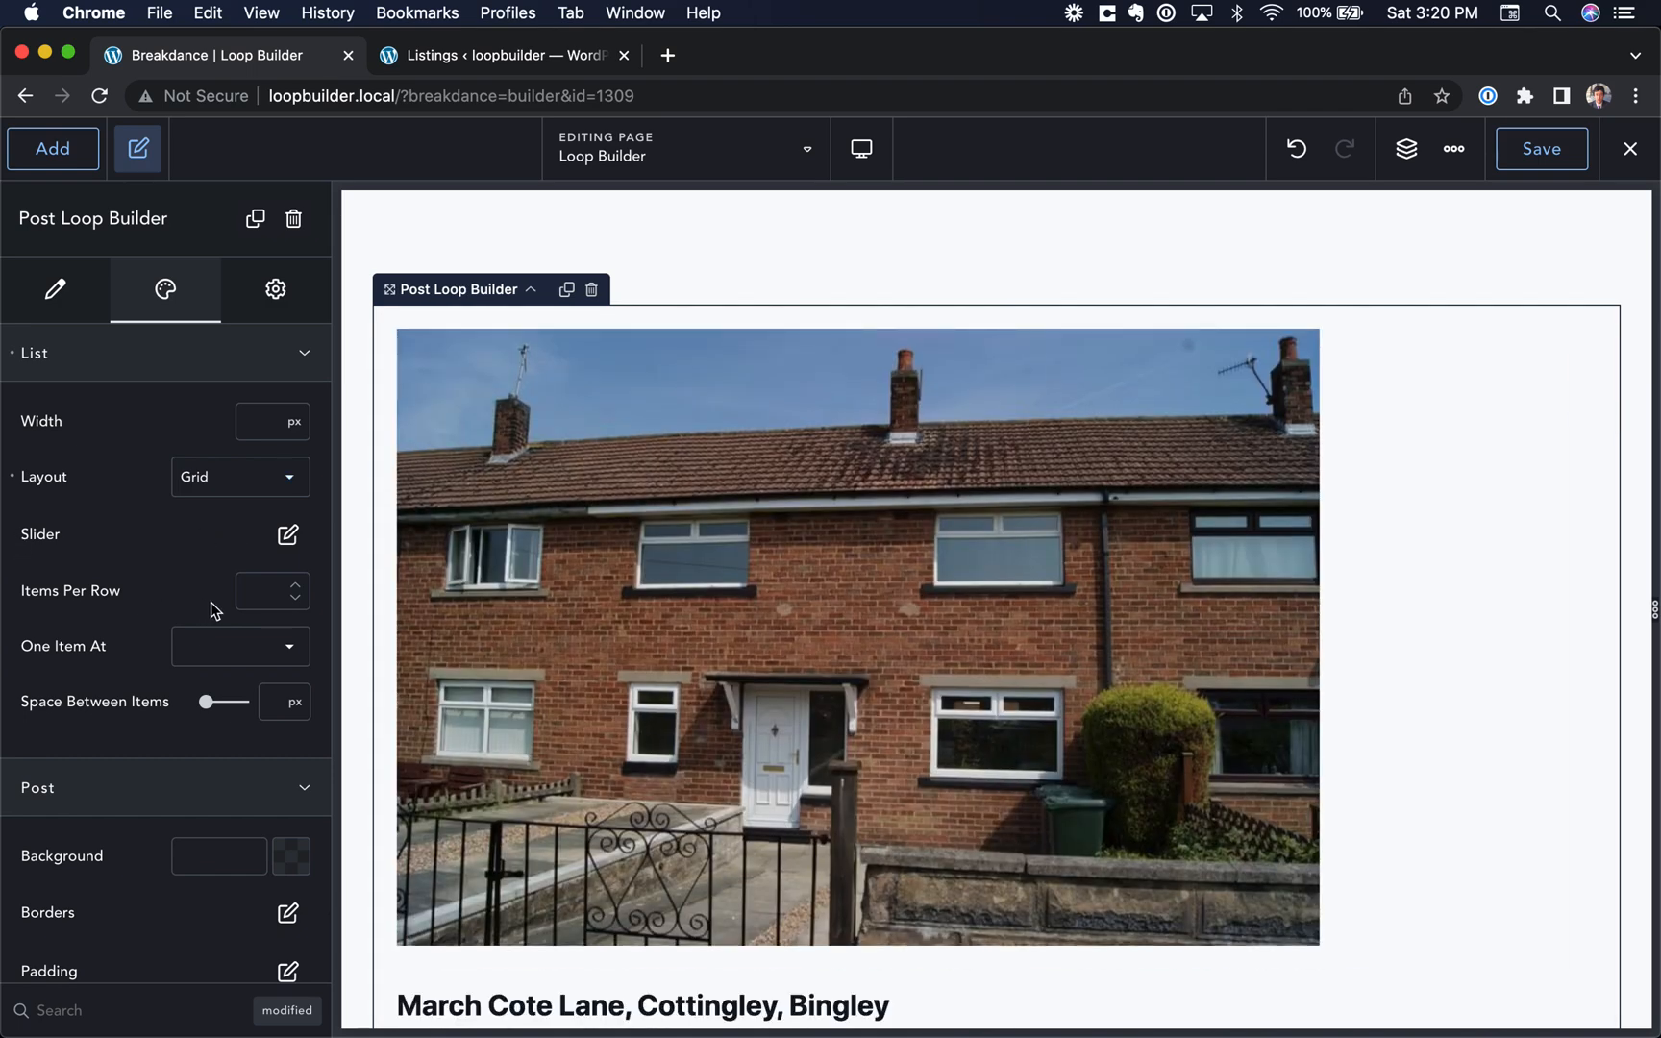
left_click(249, 588)
type("3")
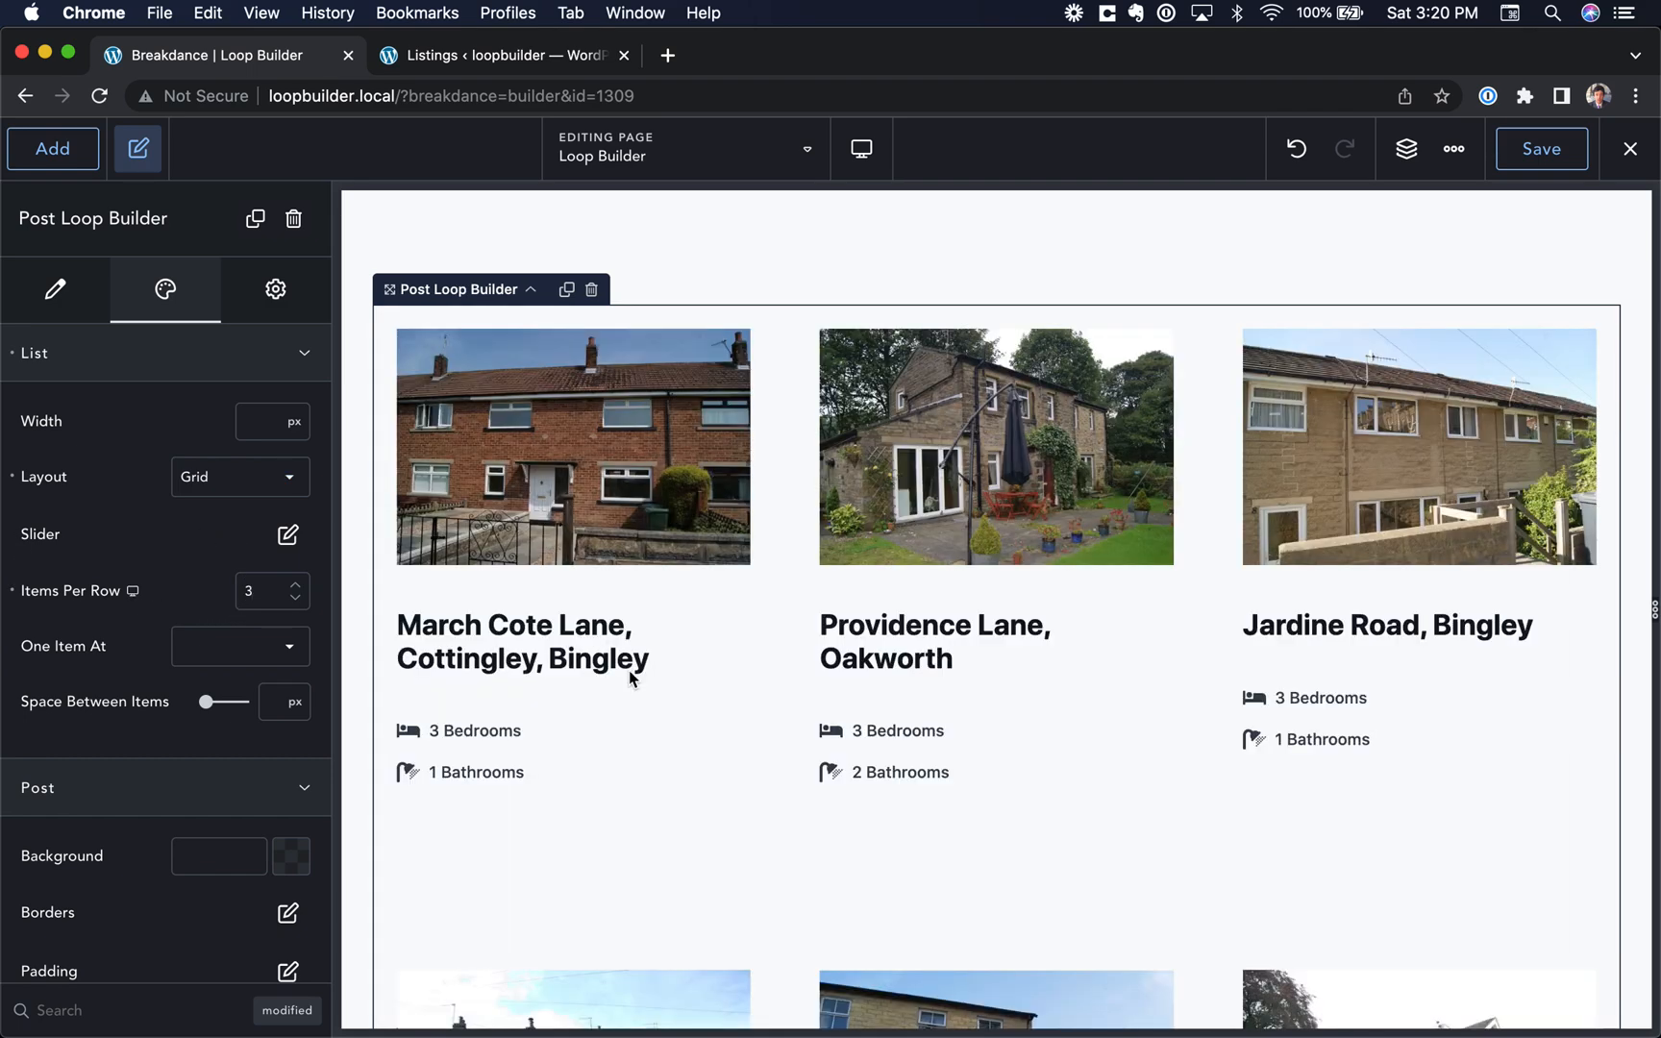
Step: Edit the Listings query to 9 posts per page and 90 total posts, and apply it
scroll(628, 670, "down", 15)
scroll(628, 670, "up", 3)
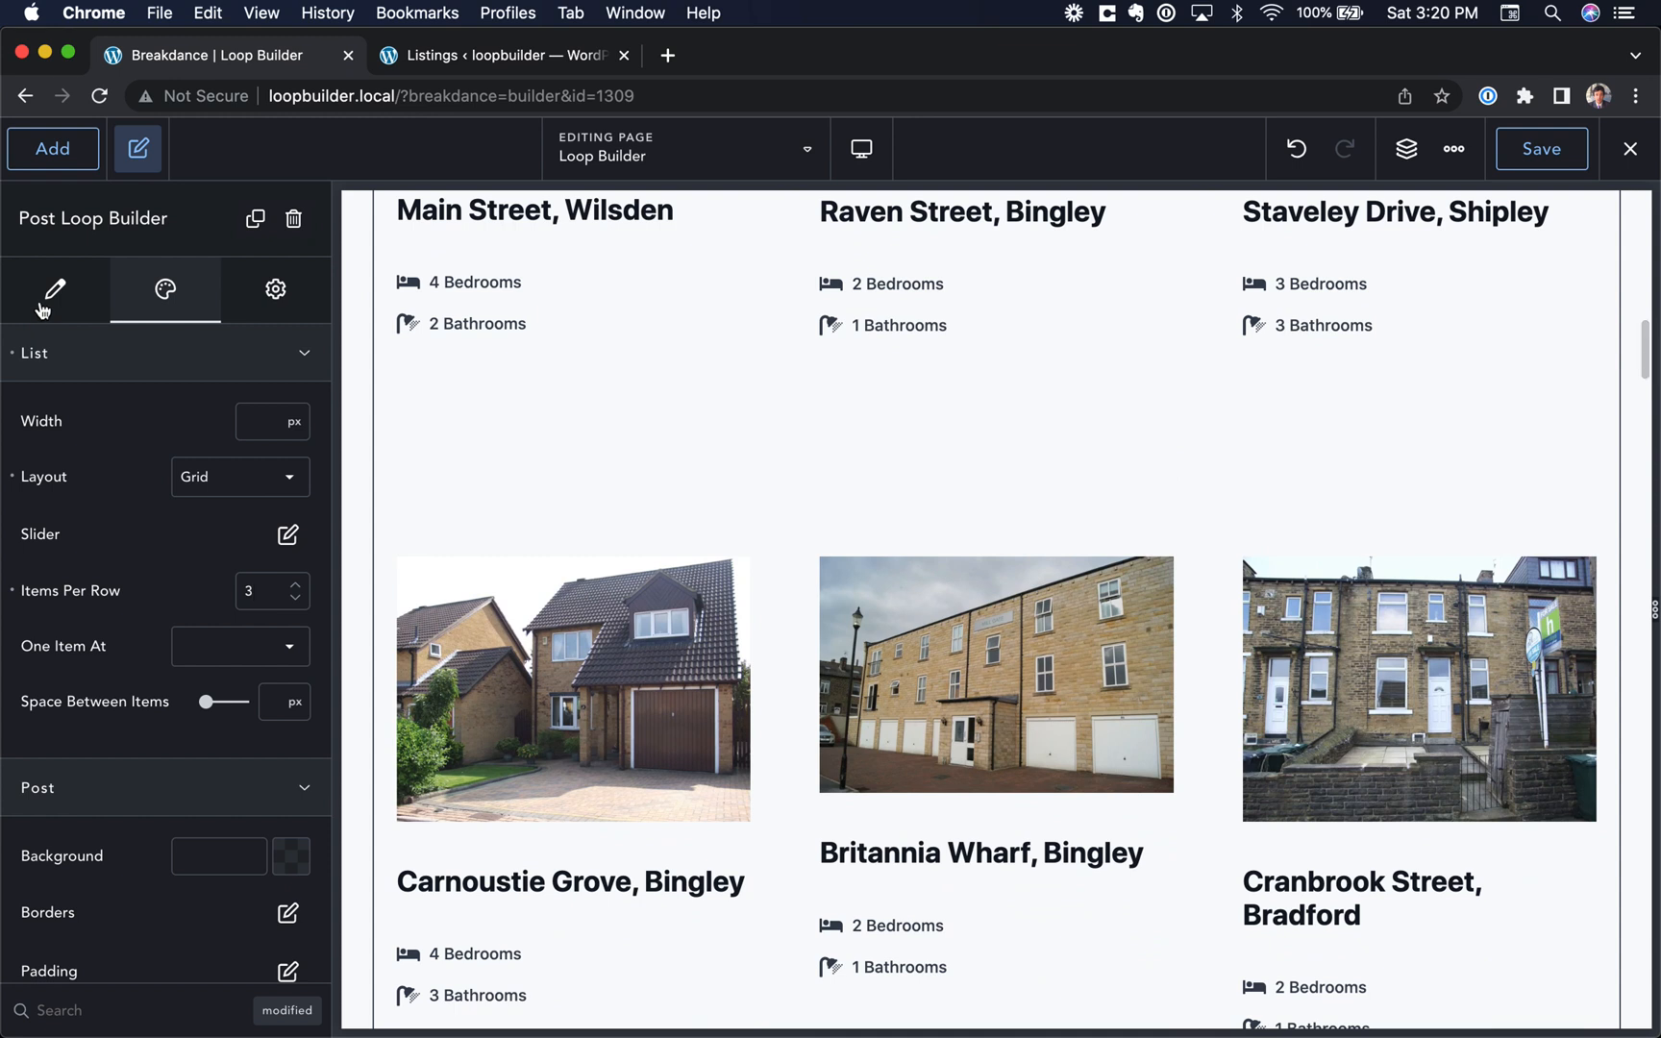
left_click(42, 308)
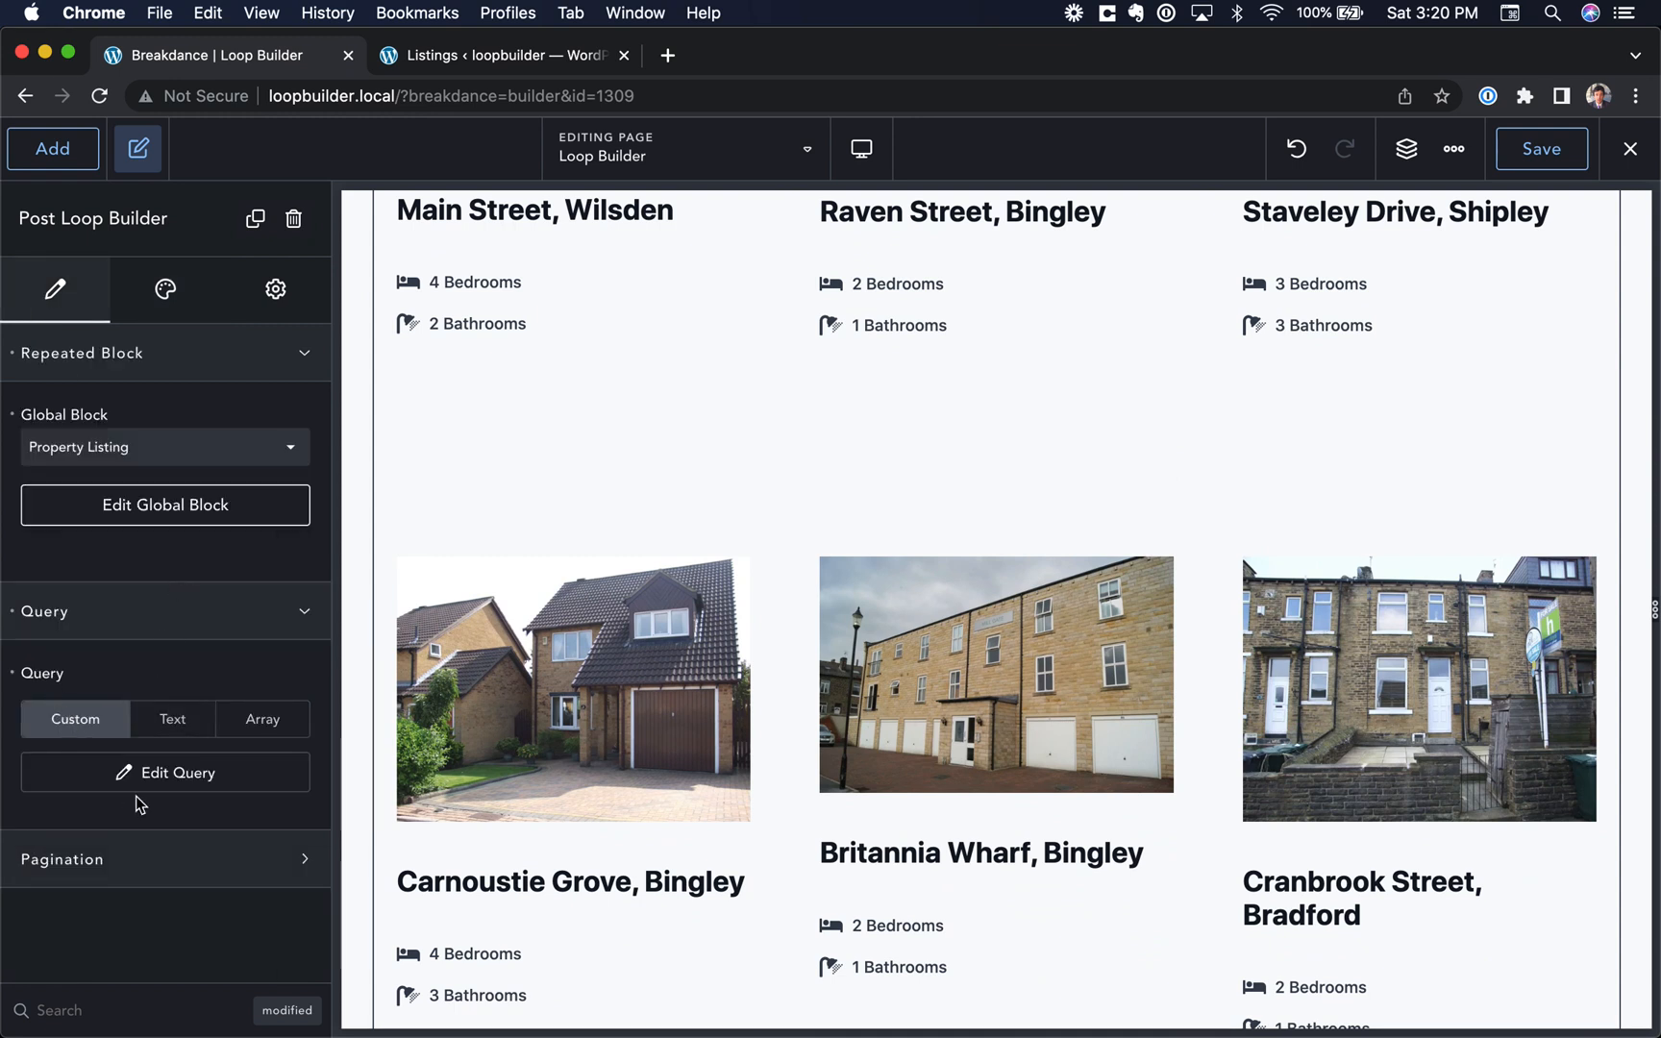
left_click(181, 774)
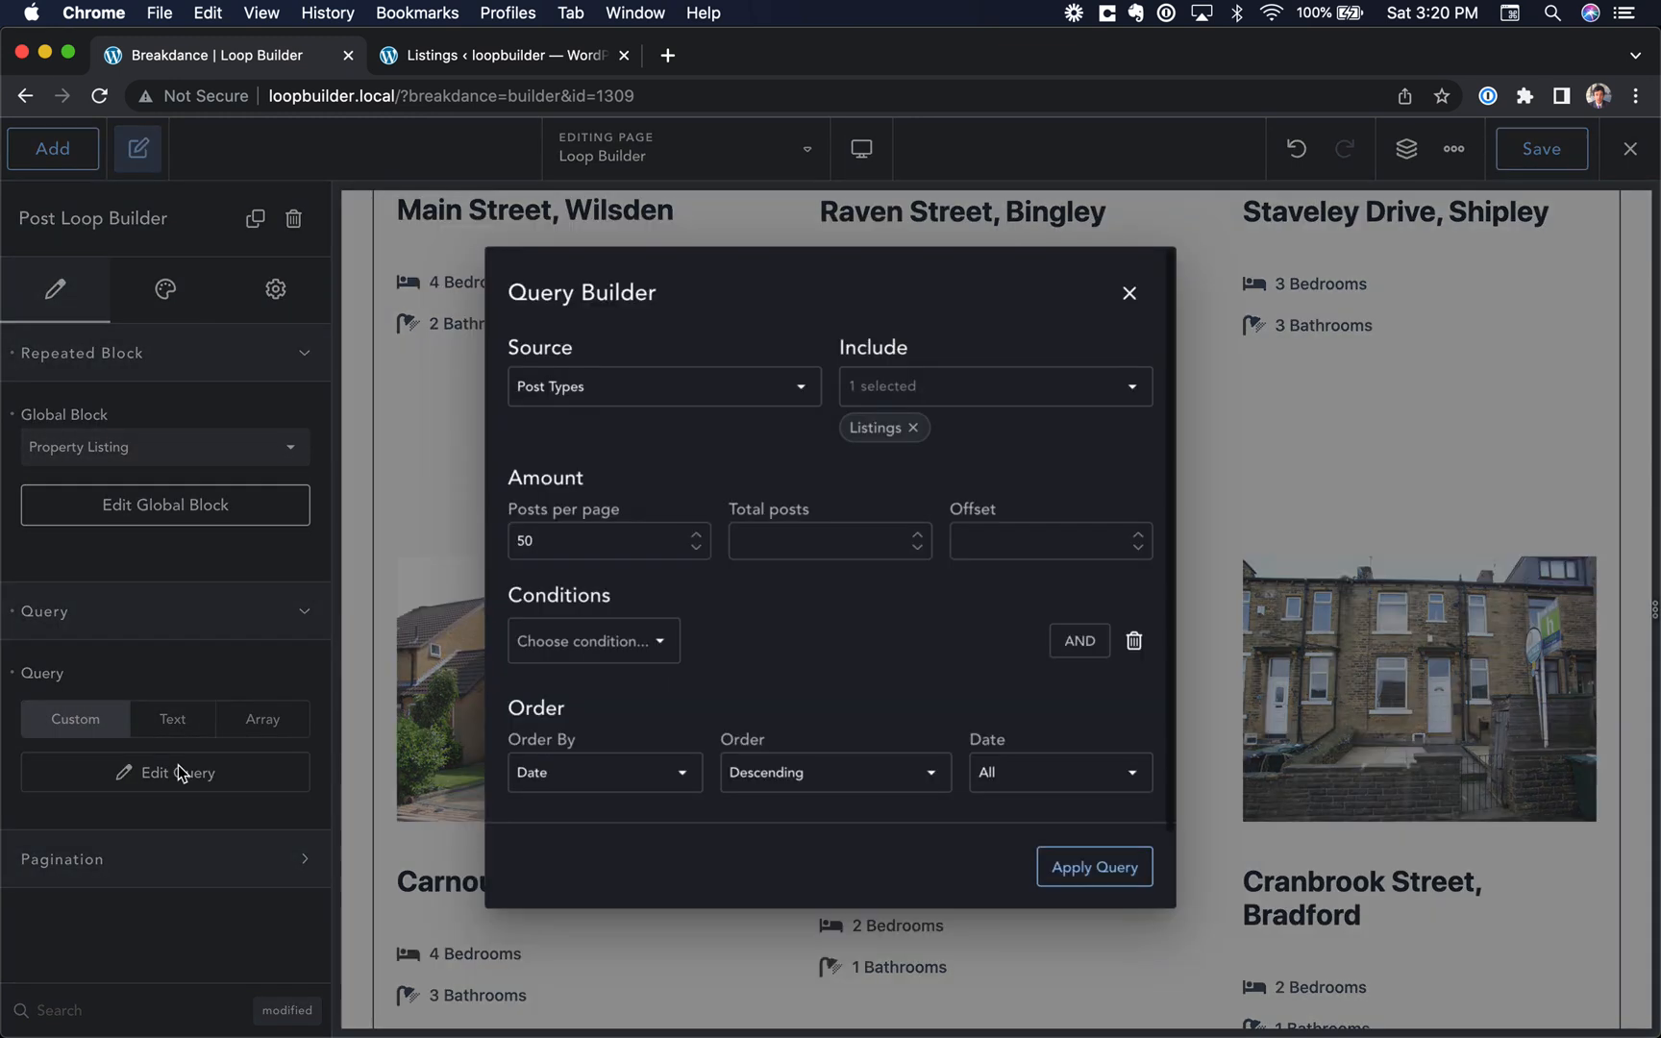
double_click(538, 538)
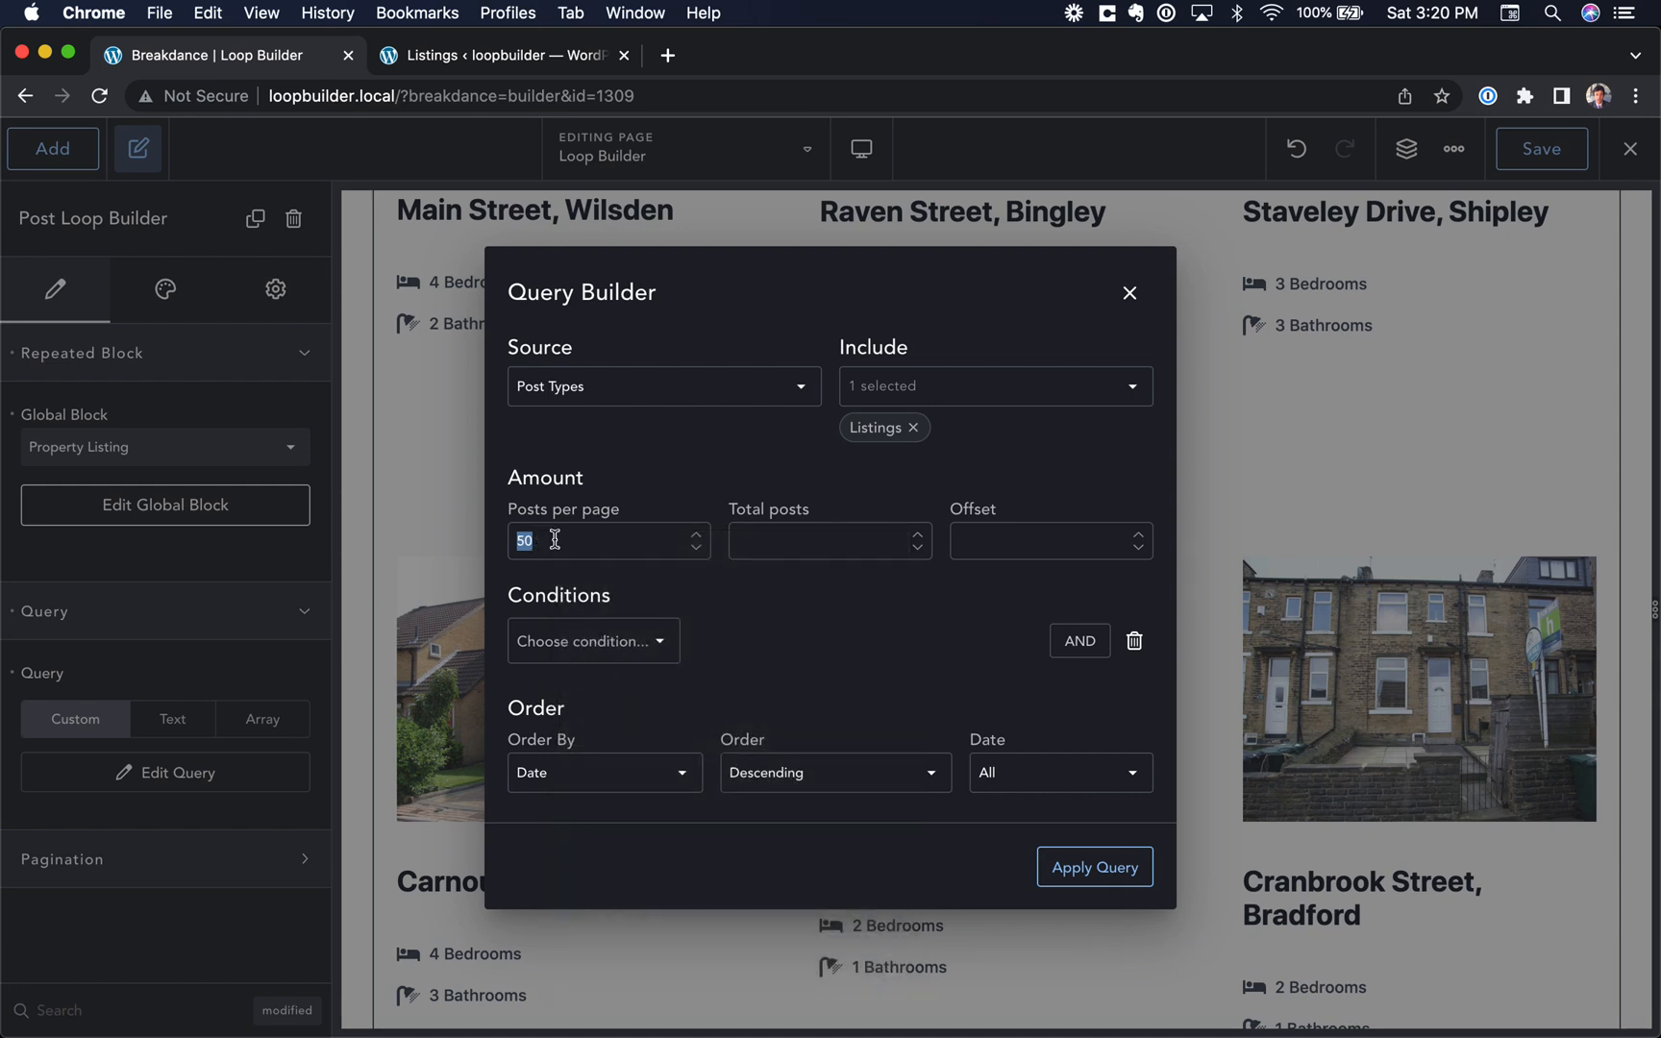
type("9")
left_click(1074, 884)
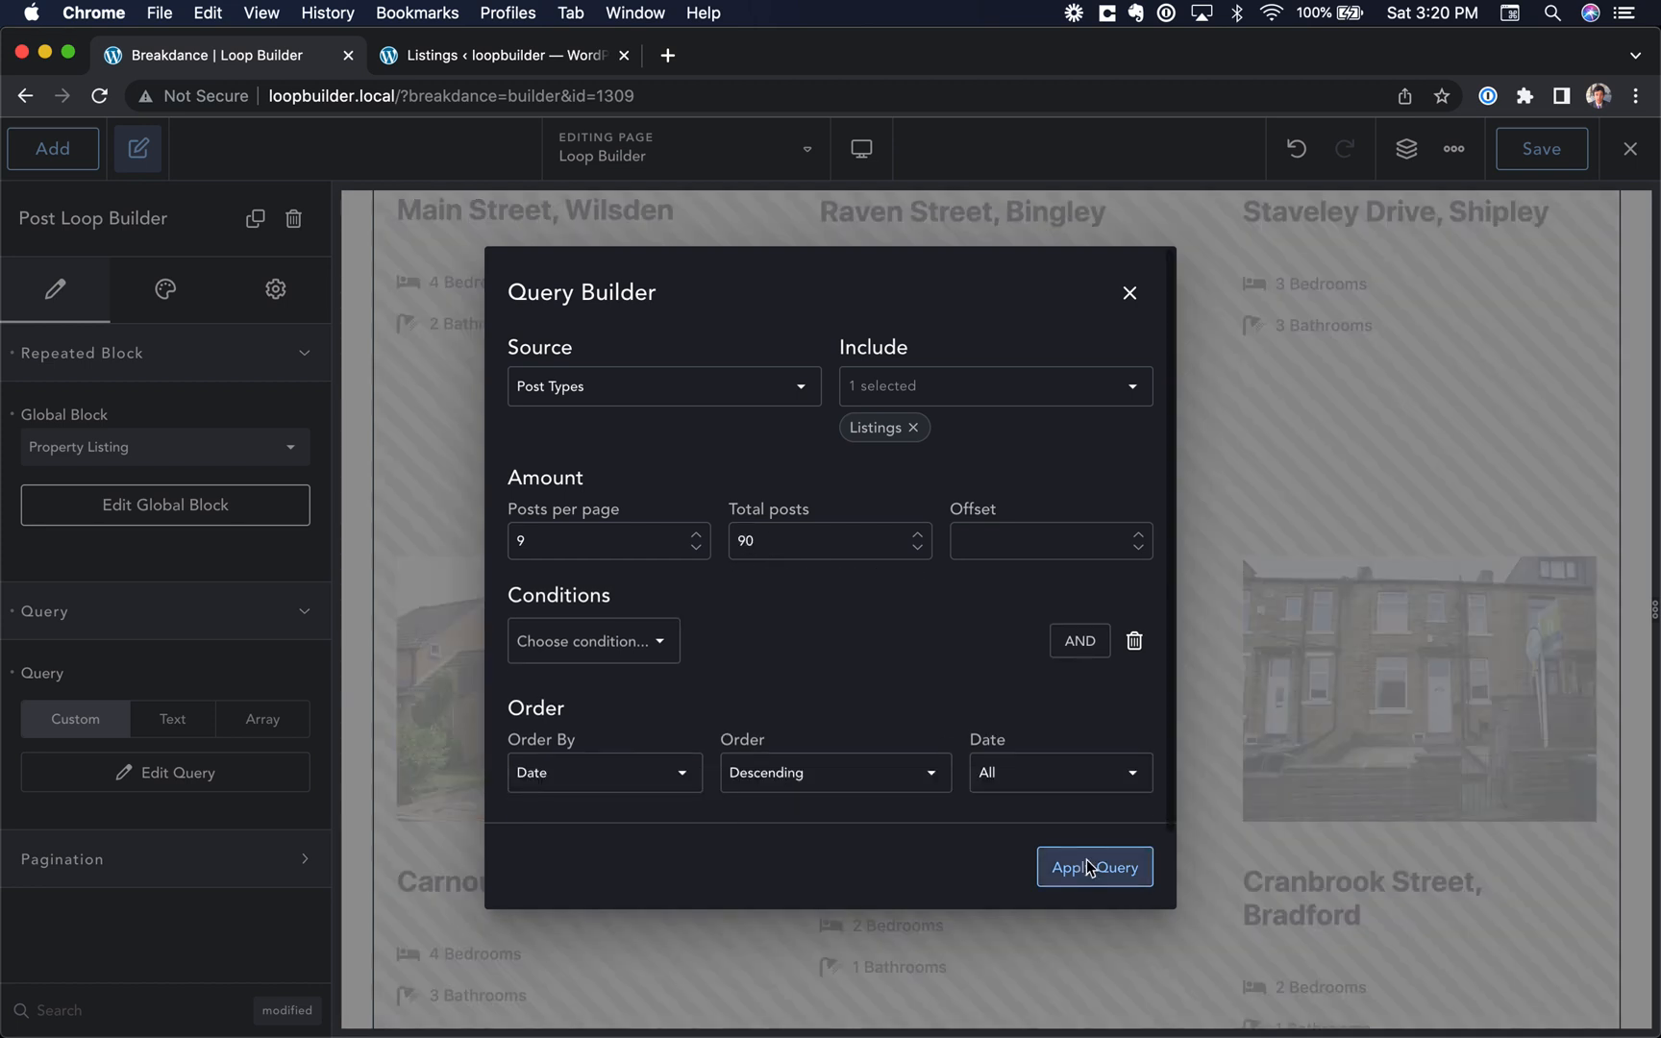
Step: Set the Post Loop Builder's pagination to Numbers
scroll(935, 588, "up", 15)
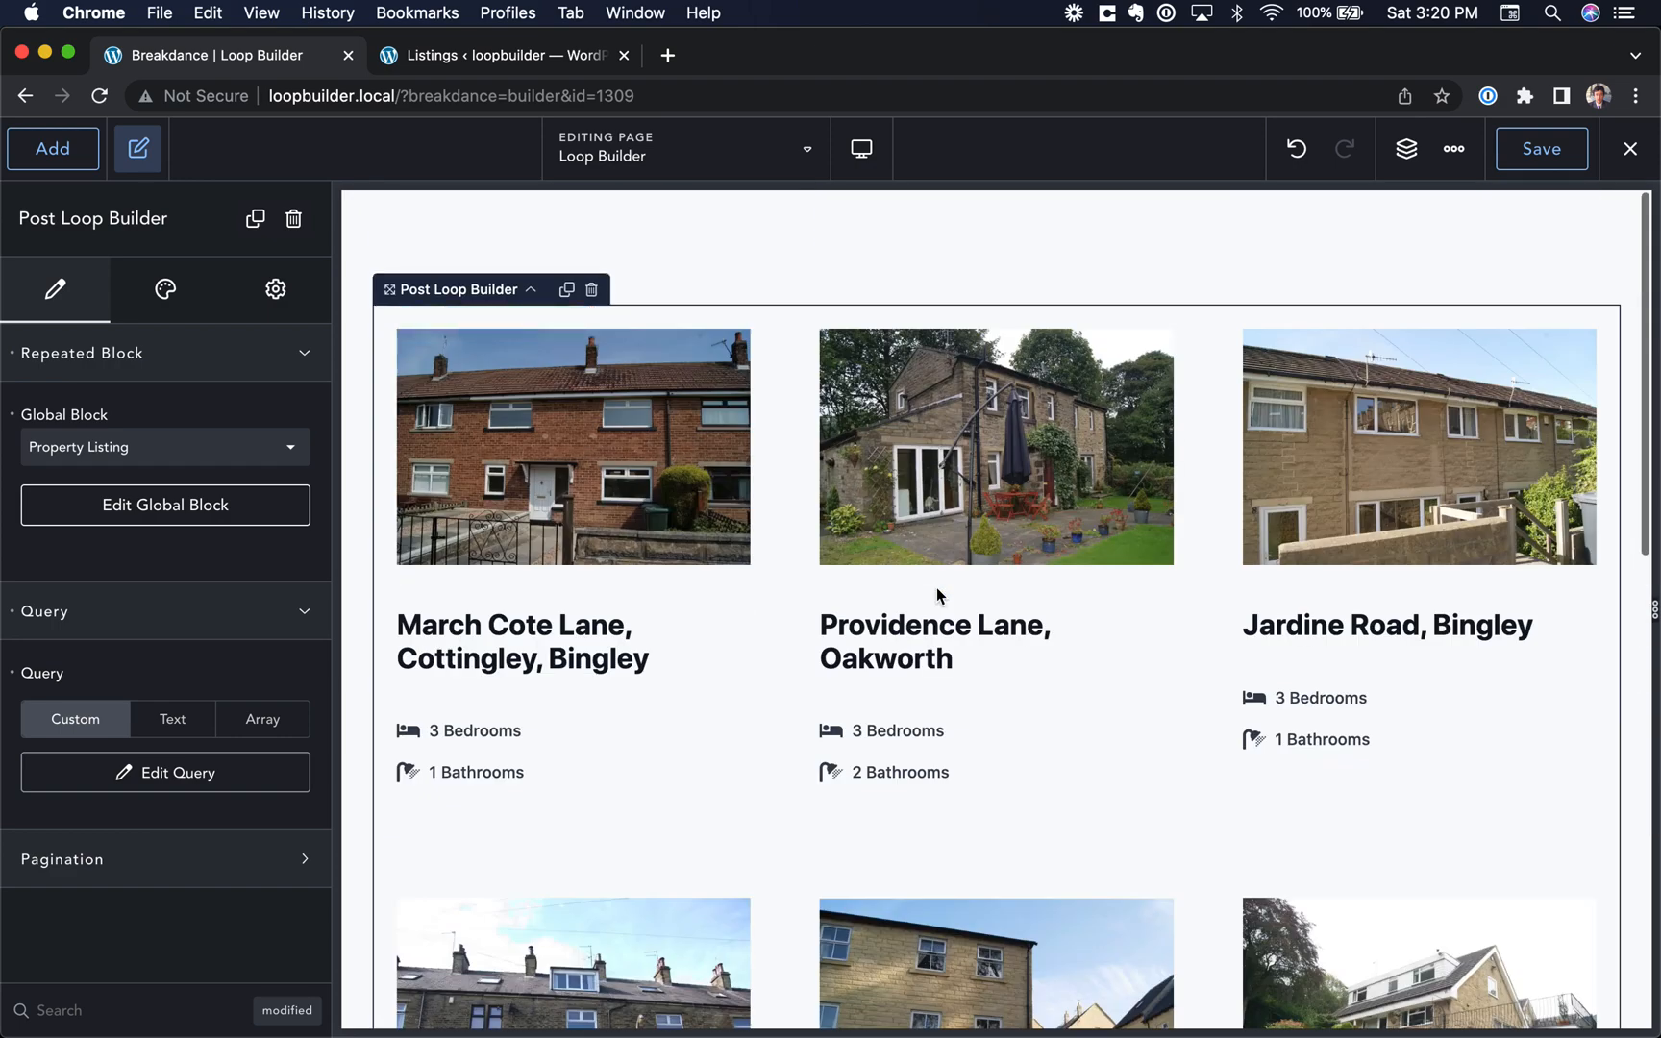
scroll(935, 588, "down", 10)
scroll(936, 588, "up", 10)
left_click(98, 860)
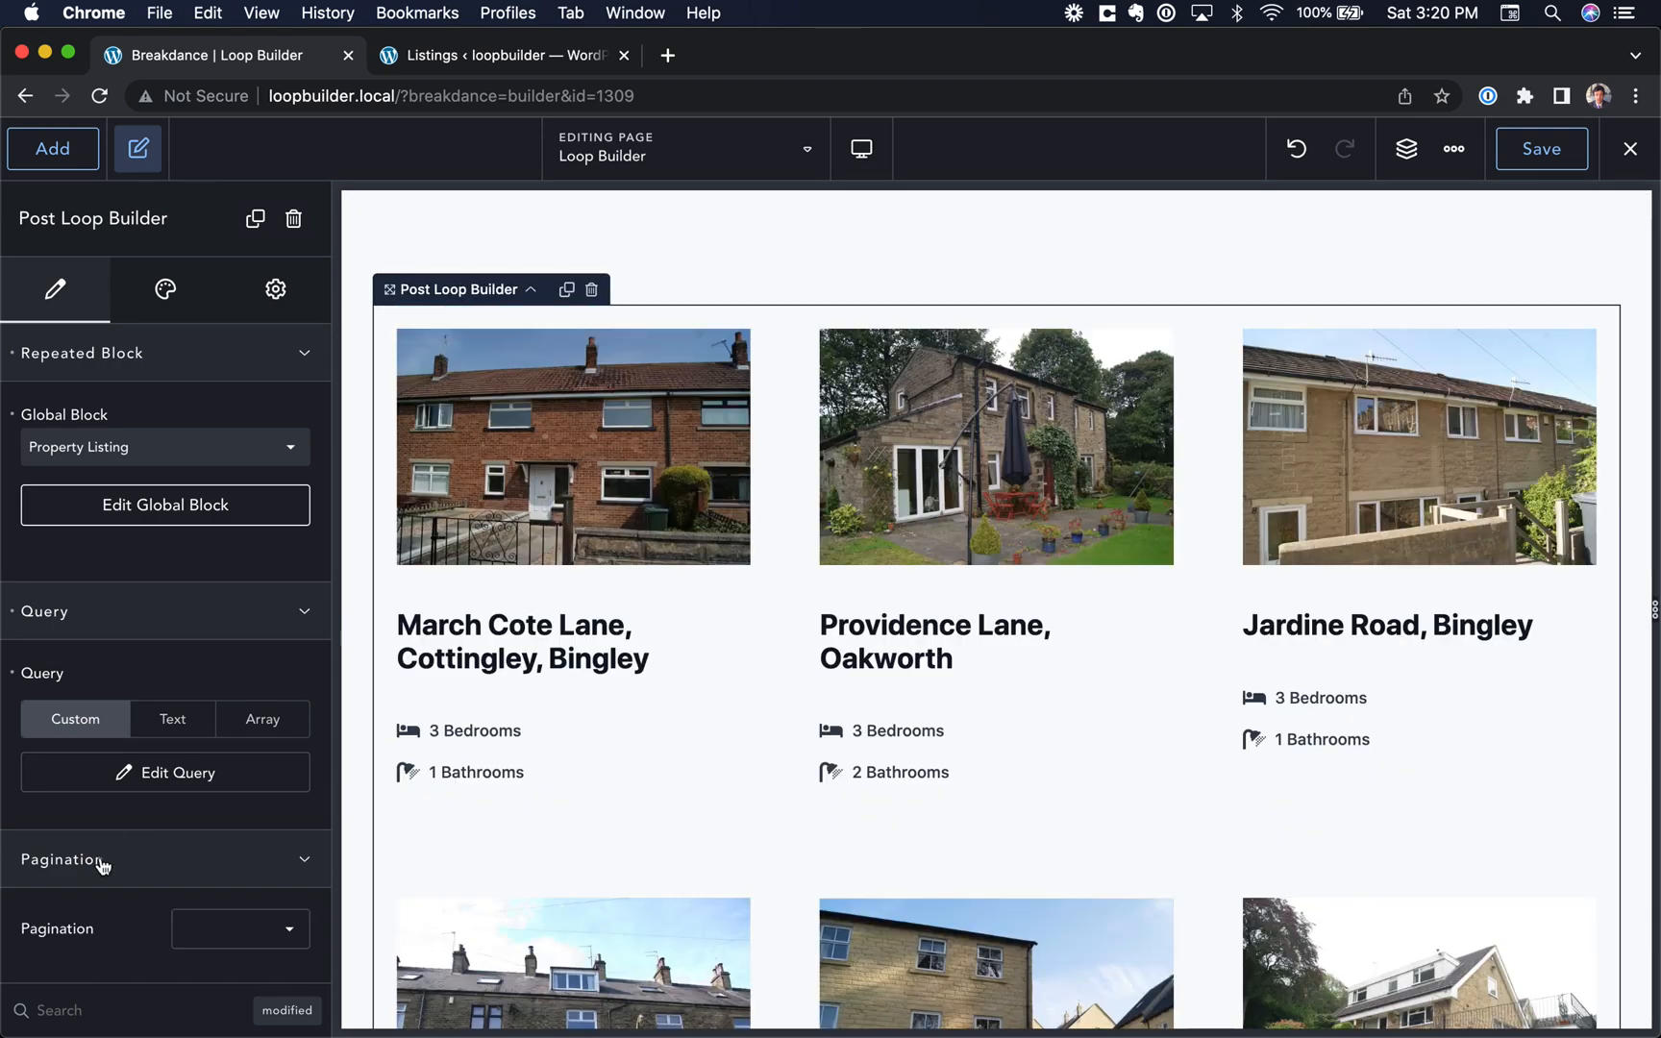
scroll(546, 891, "down", 10)
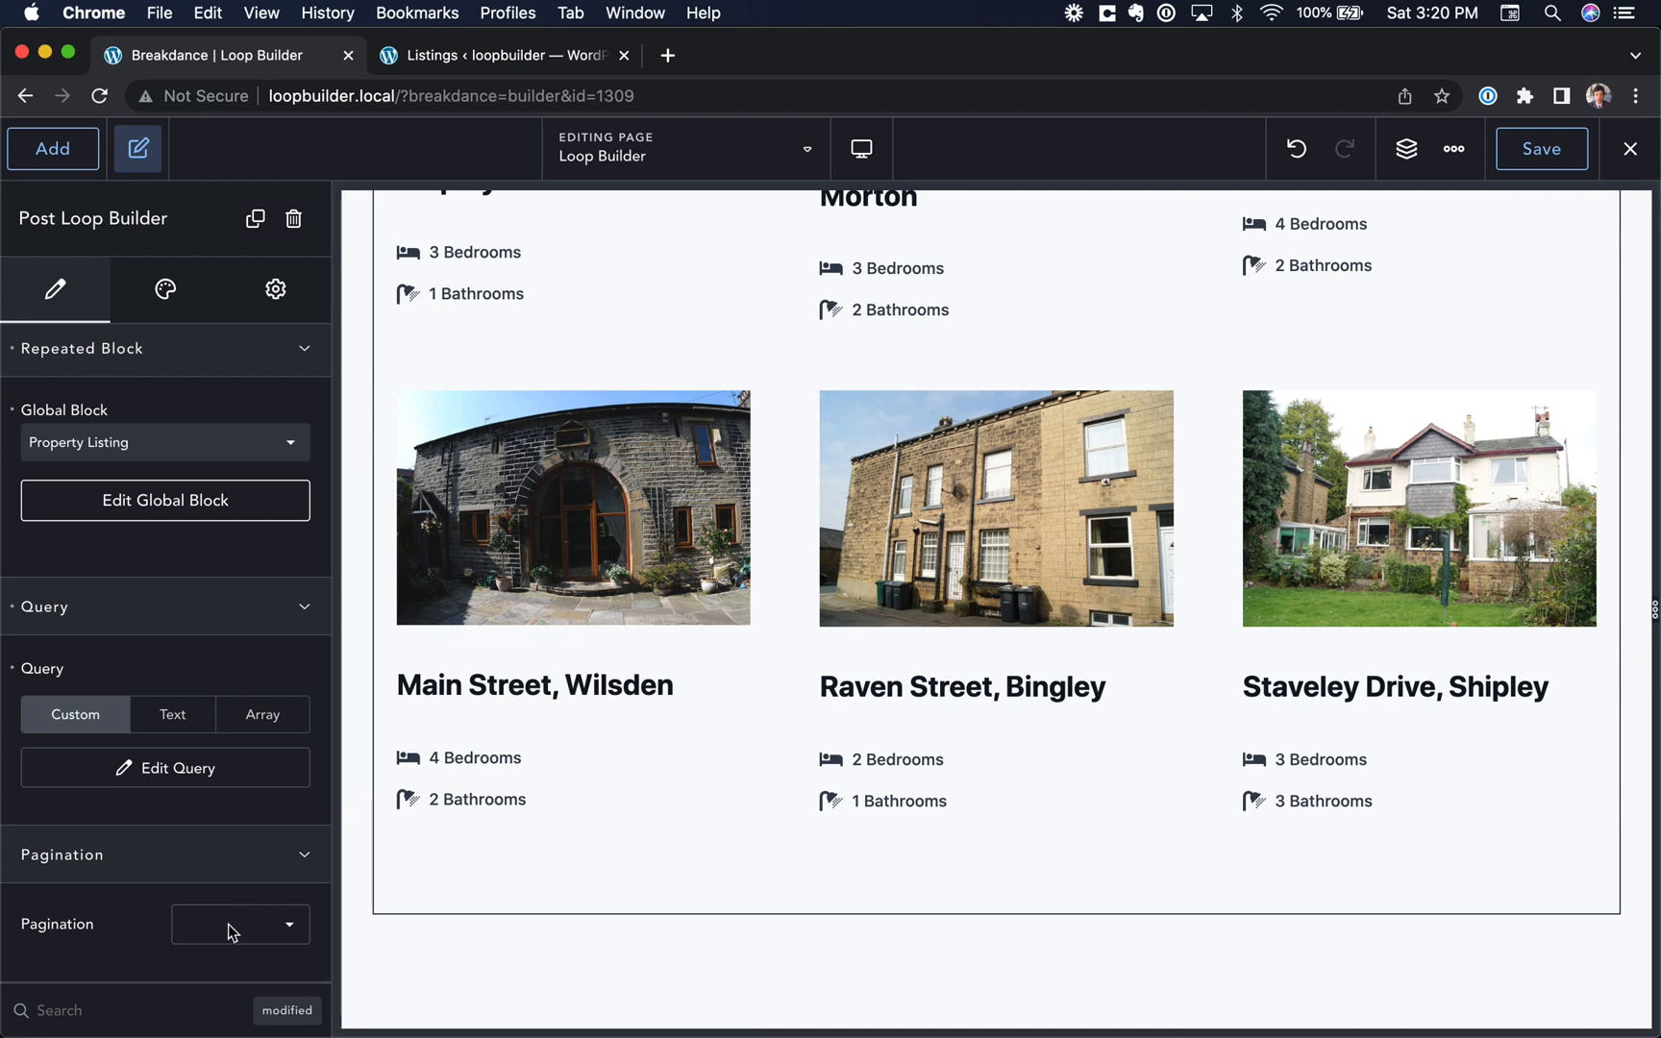
left_click(236, 924)
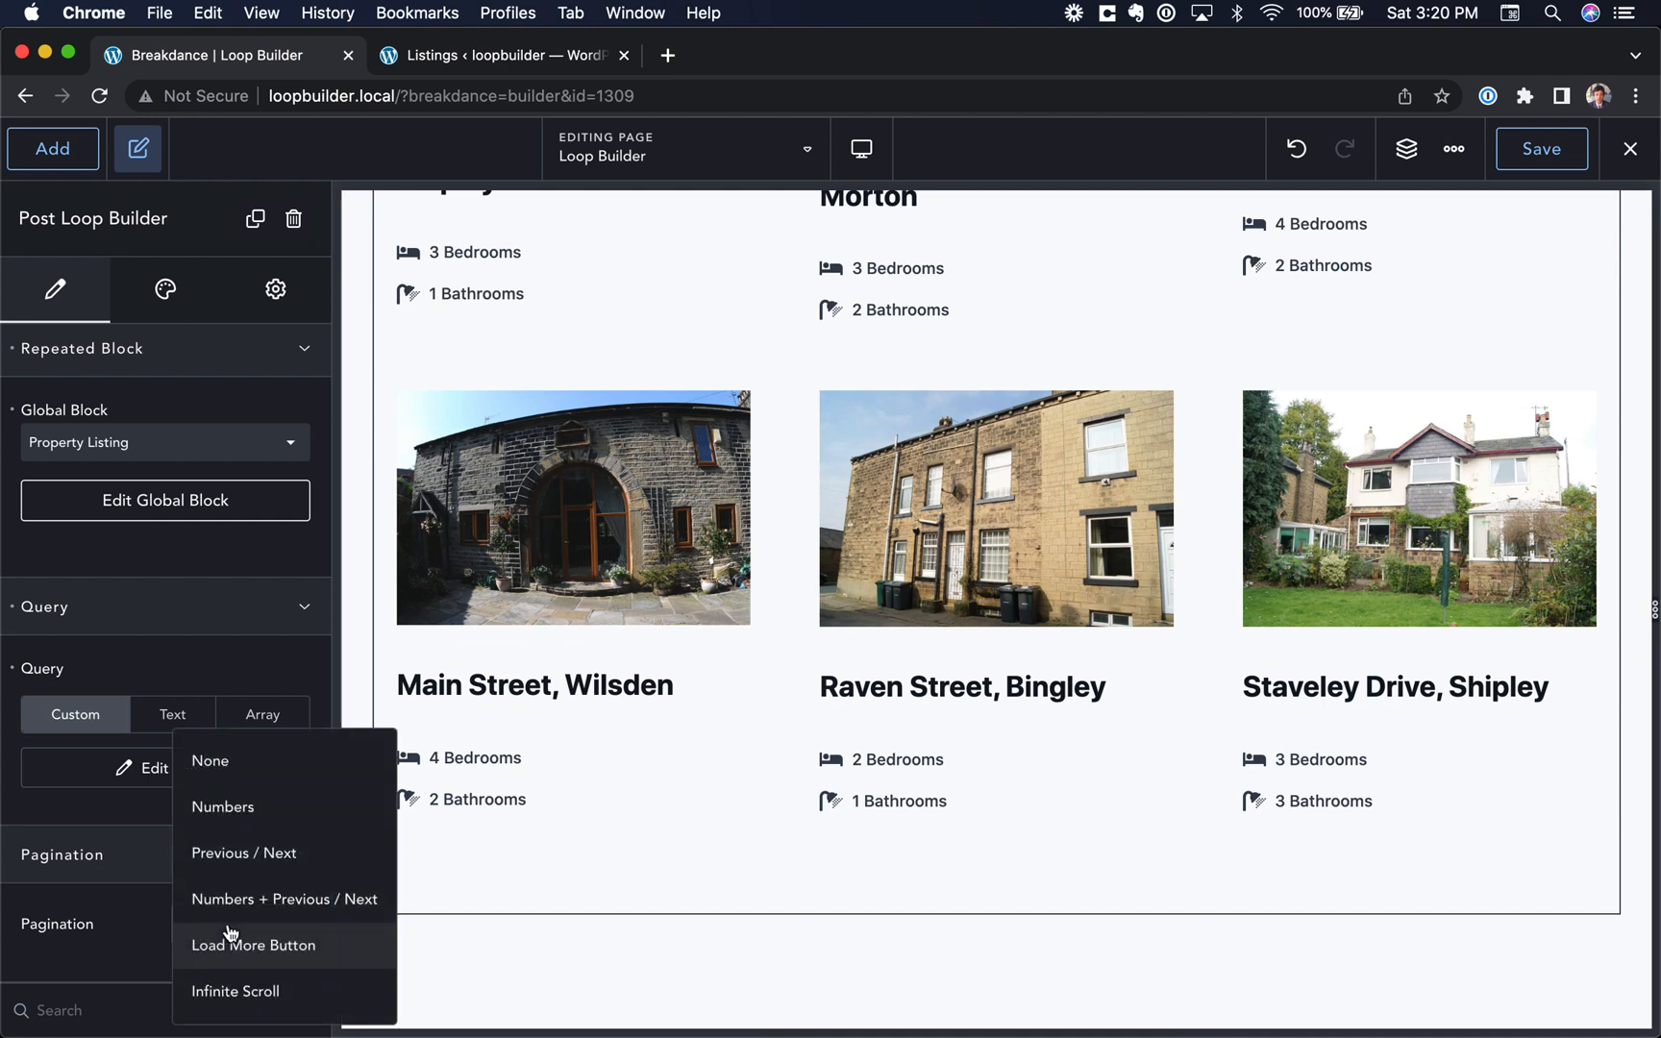
left_click(256, 809)
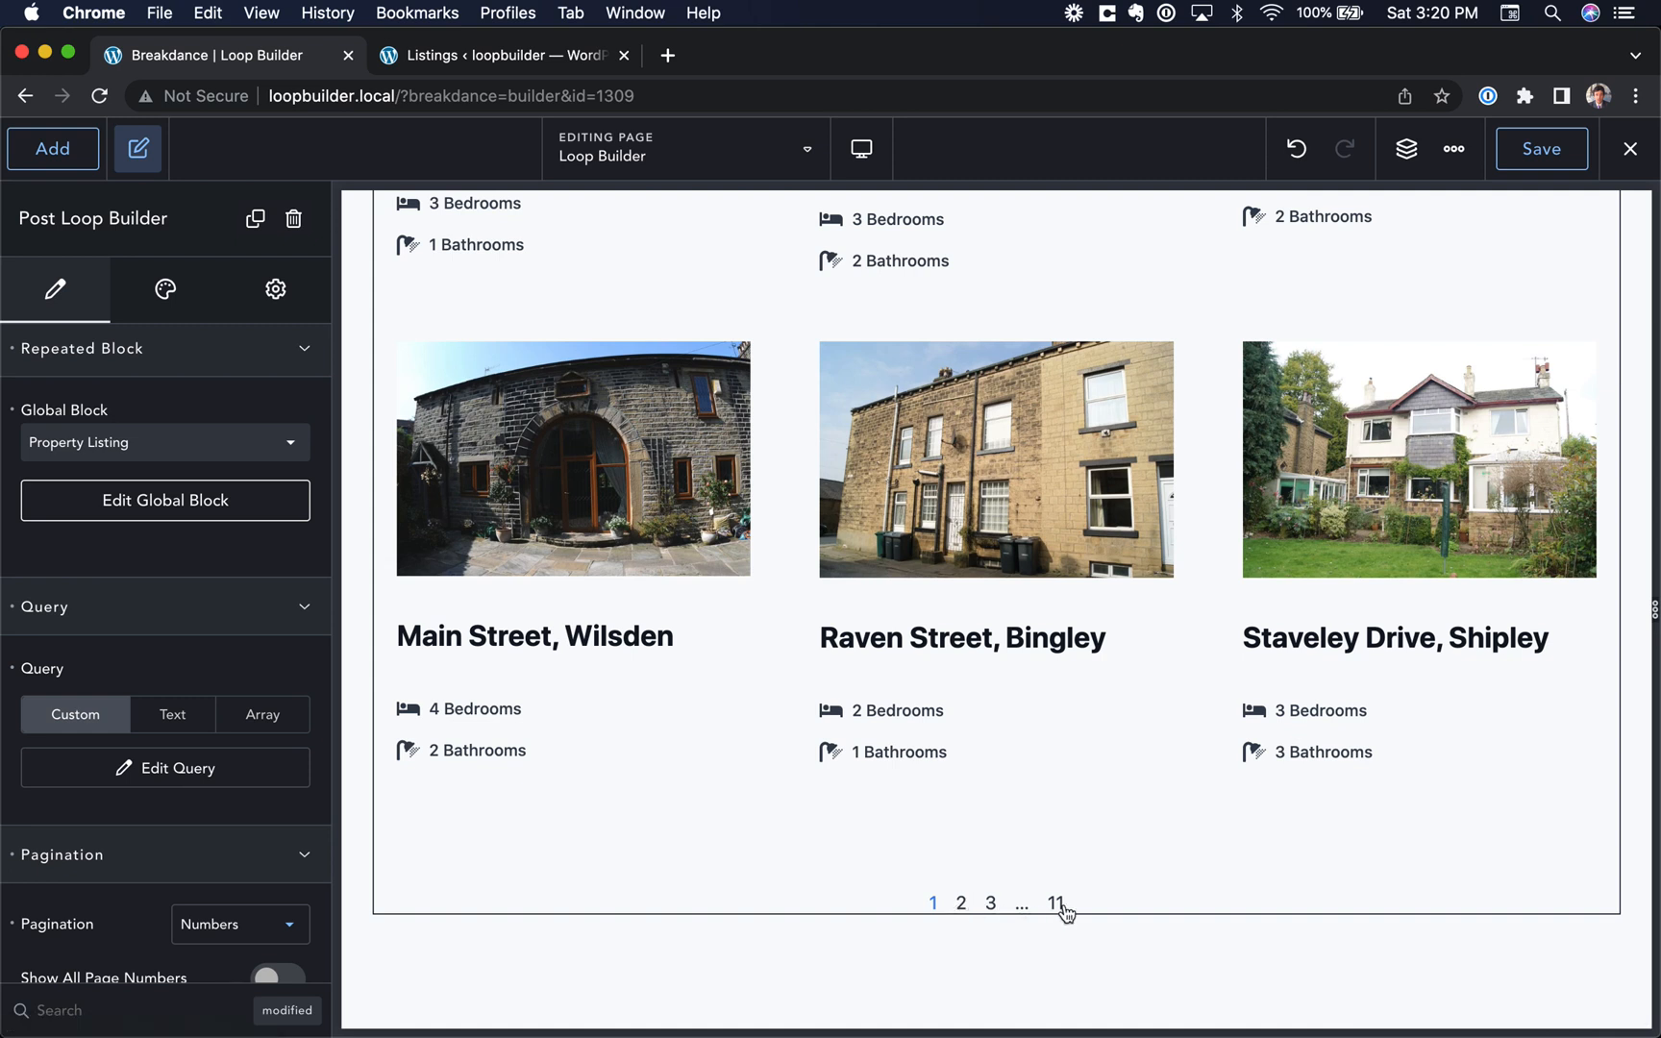
Step: Change the pagination of the listings grid to Previous / Next
scroll(245, 950, "down", 1)
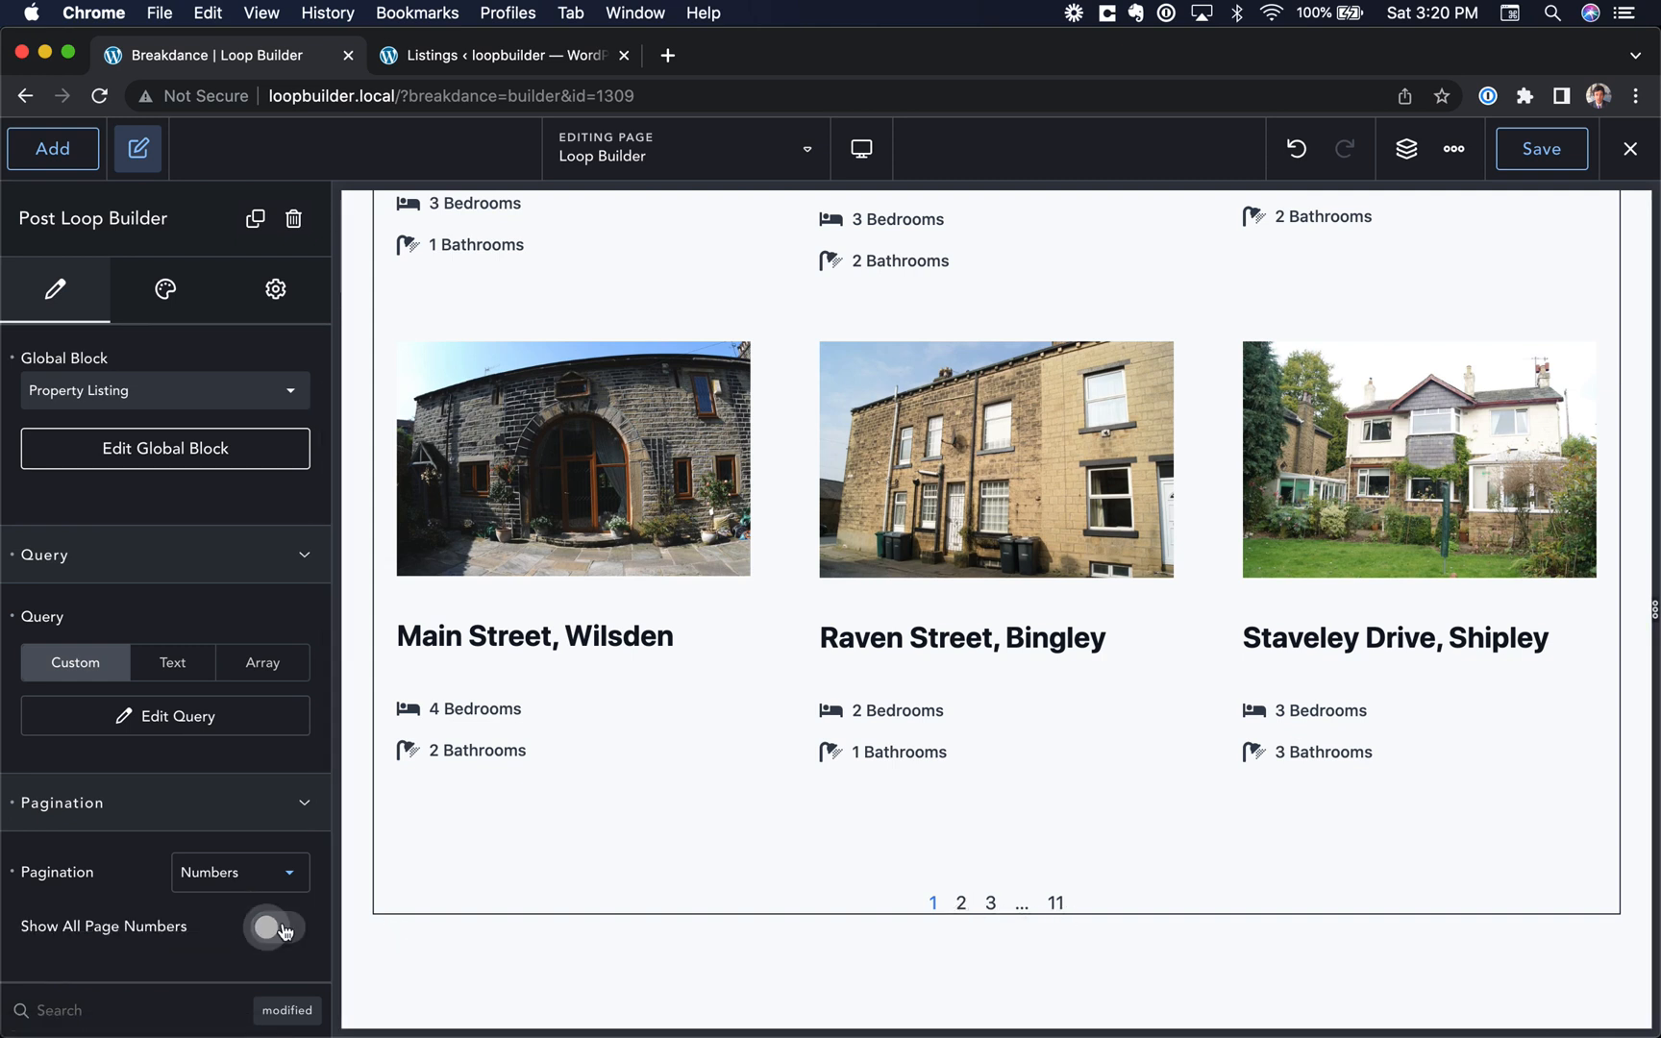
left_click(262, 870)
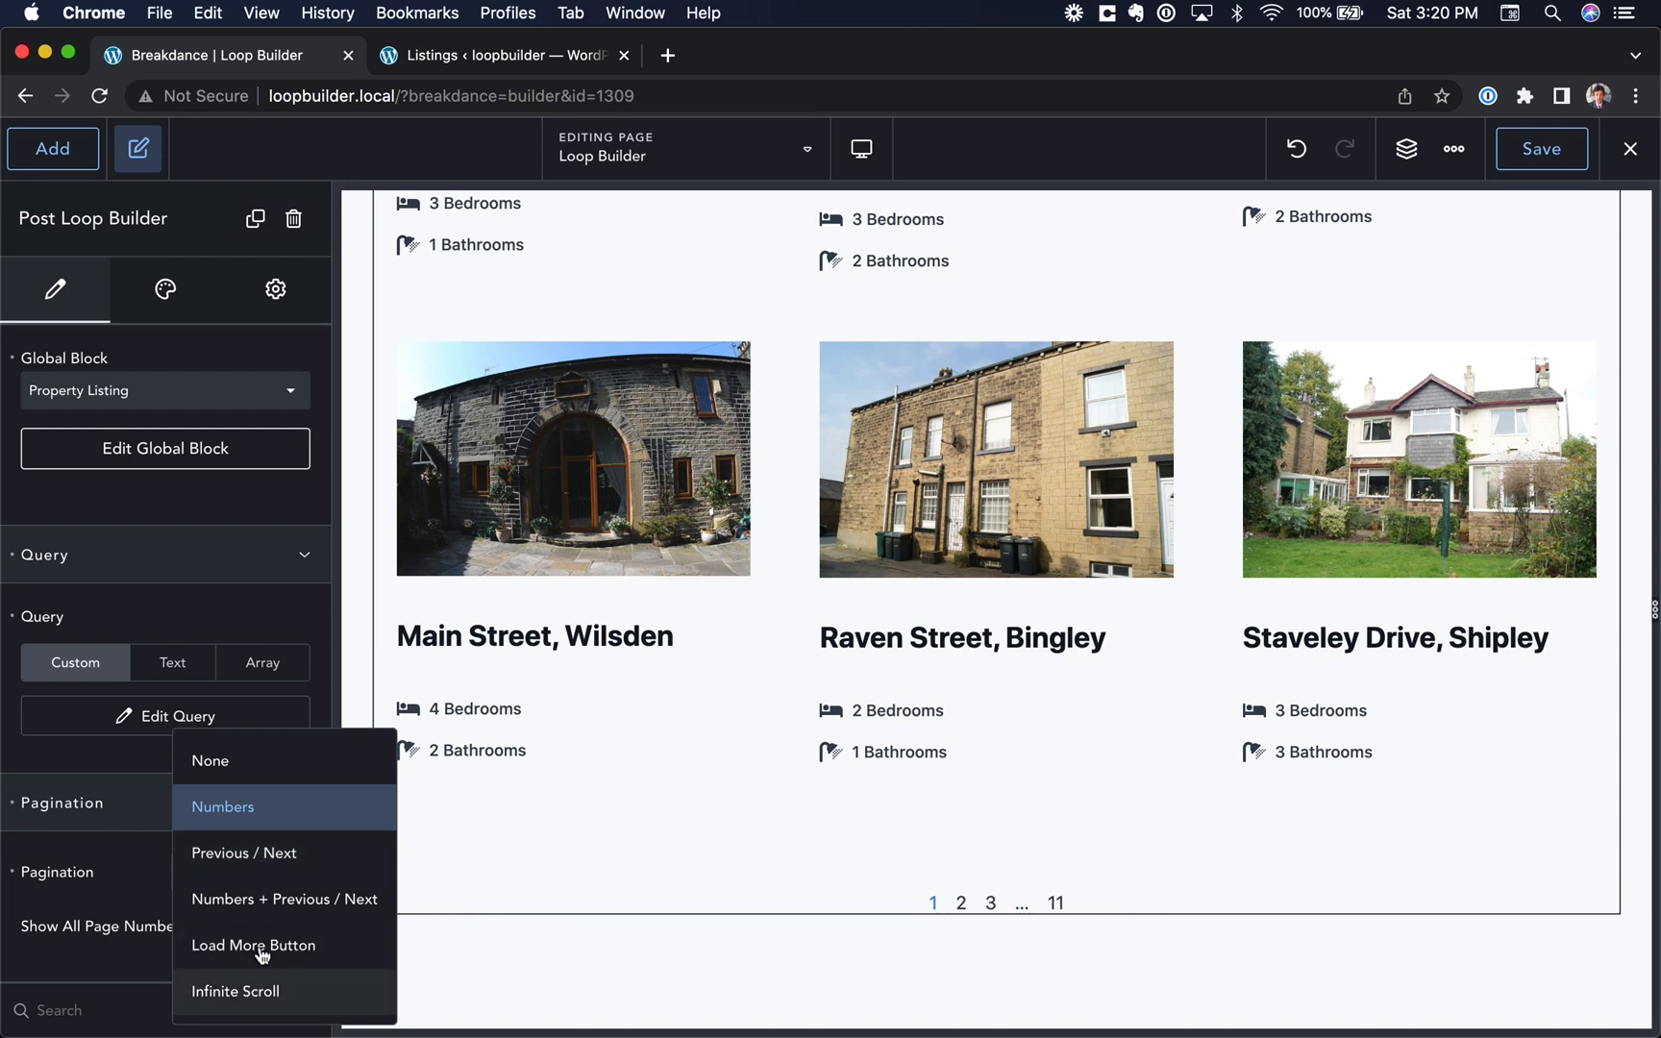
left_click(275, 854)
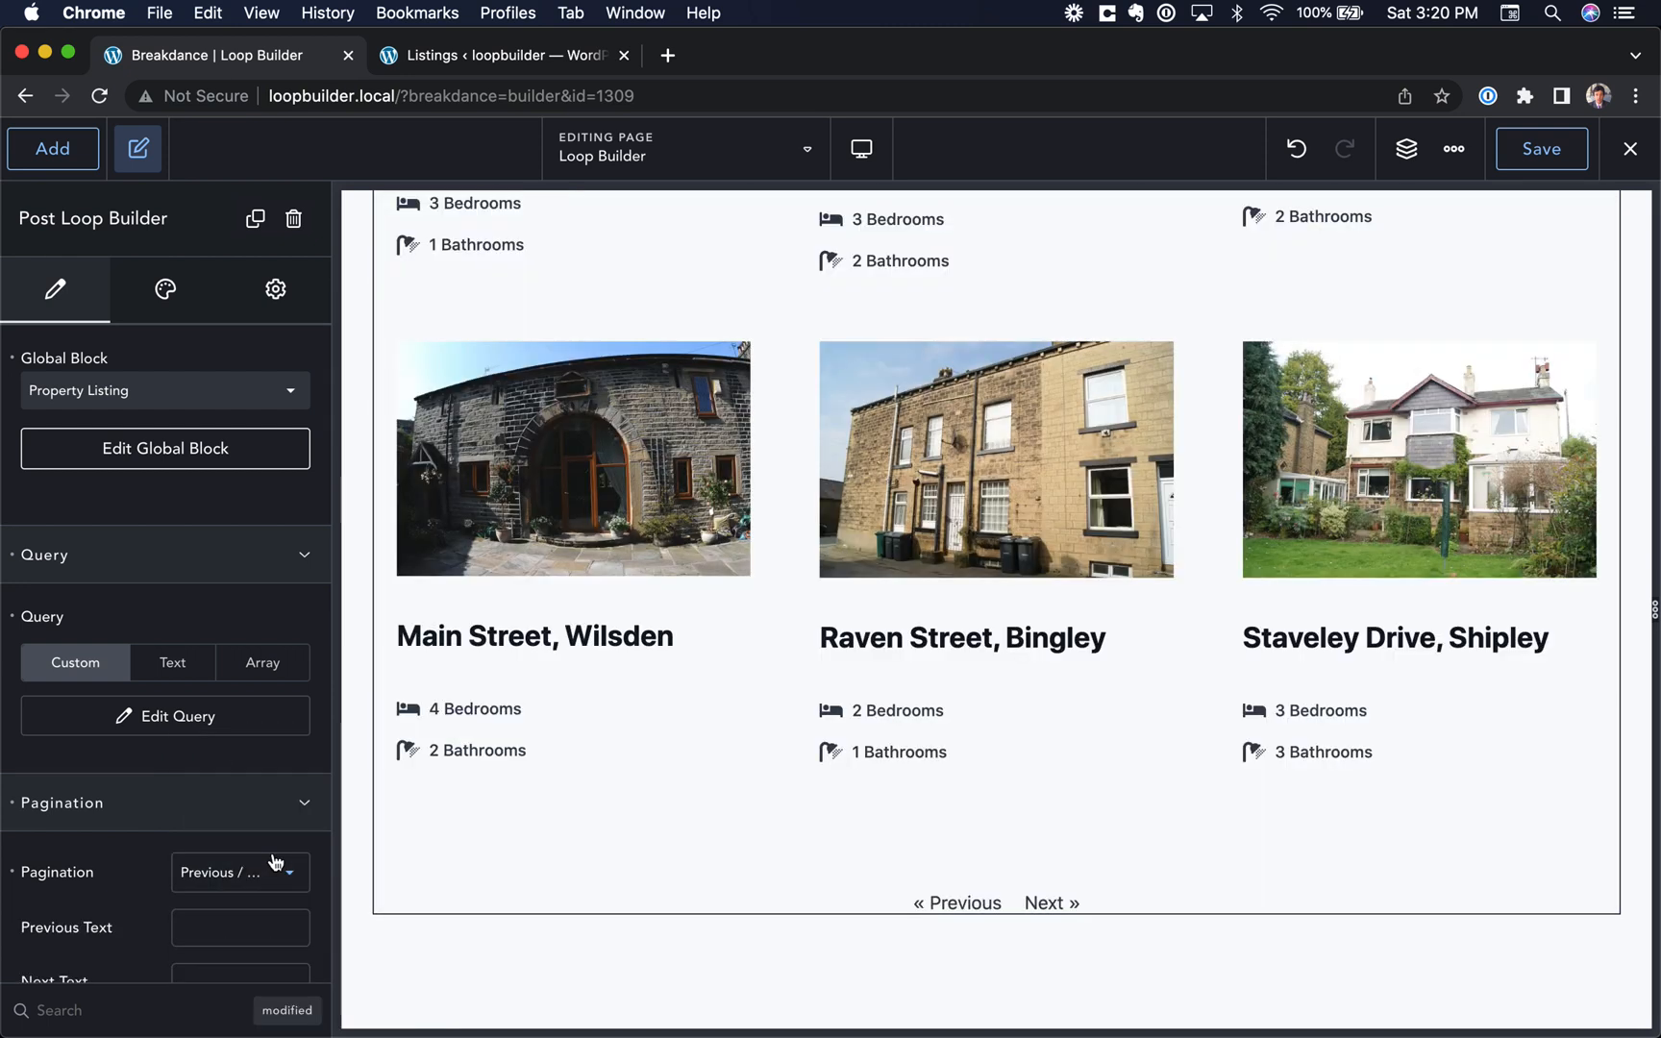